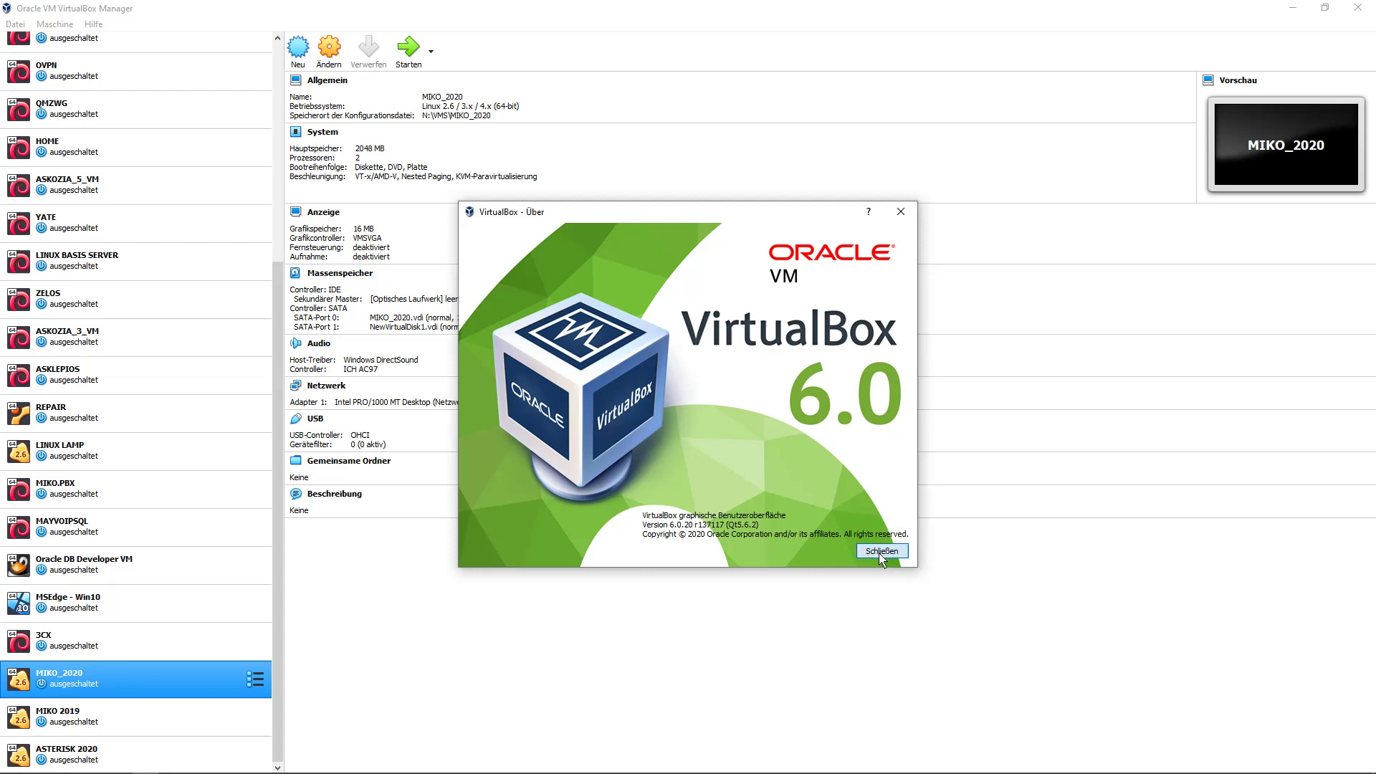
Close the About VirtualBox window after confirming version 6.0.20.
click(882, 552)
Start a new VM named MIKO_TEST with its machine folder set to N:\VMS.
click(315, 69)
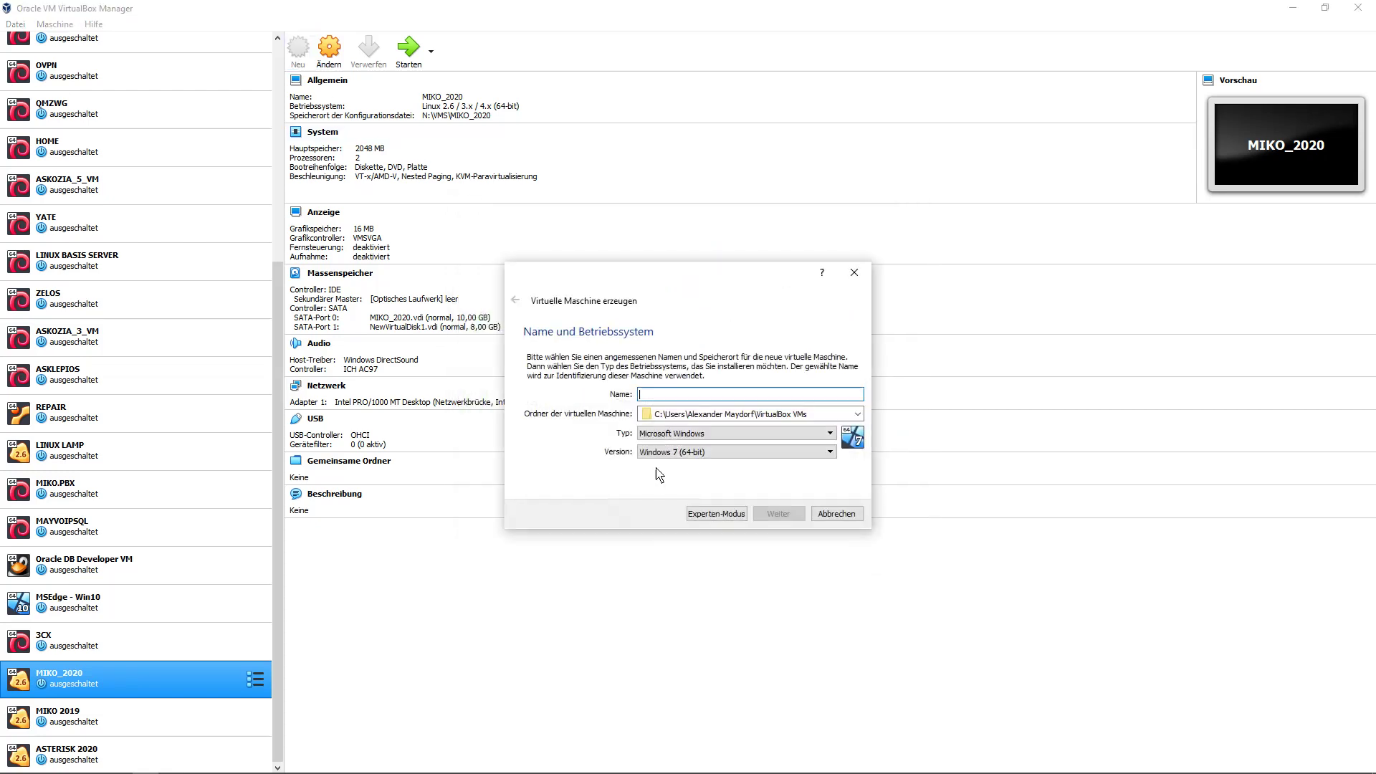
text(MI)
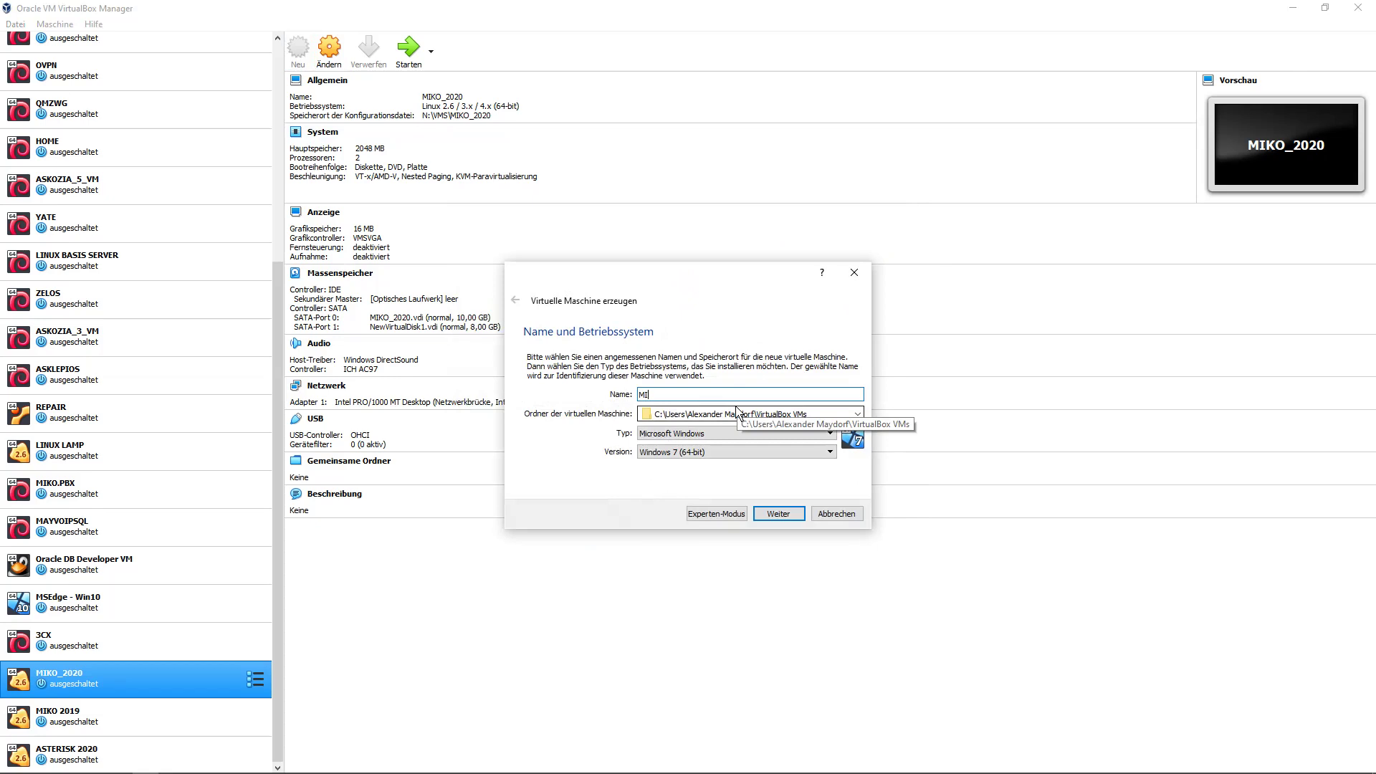
text(KO_TEST)
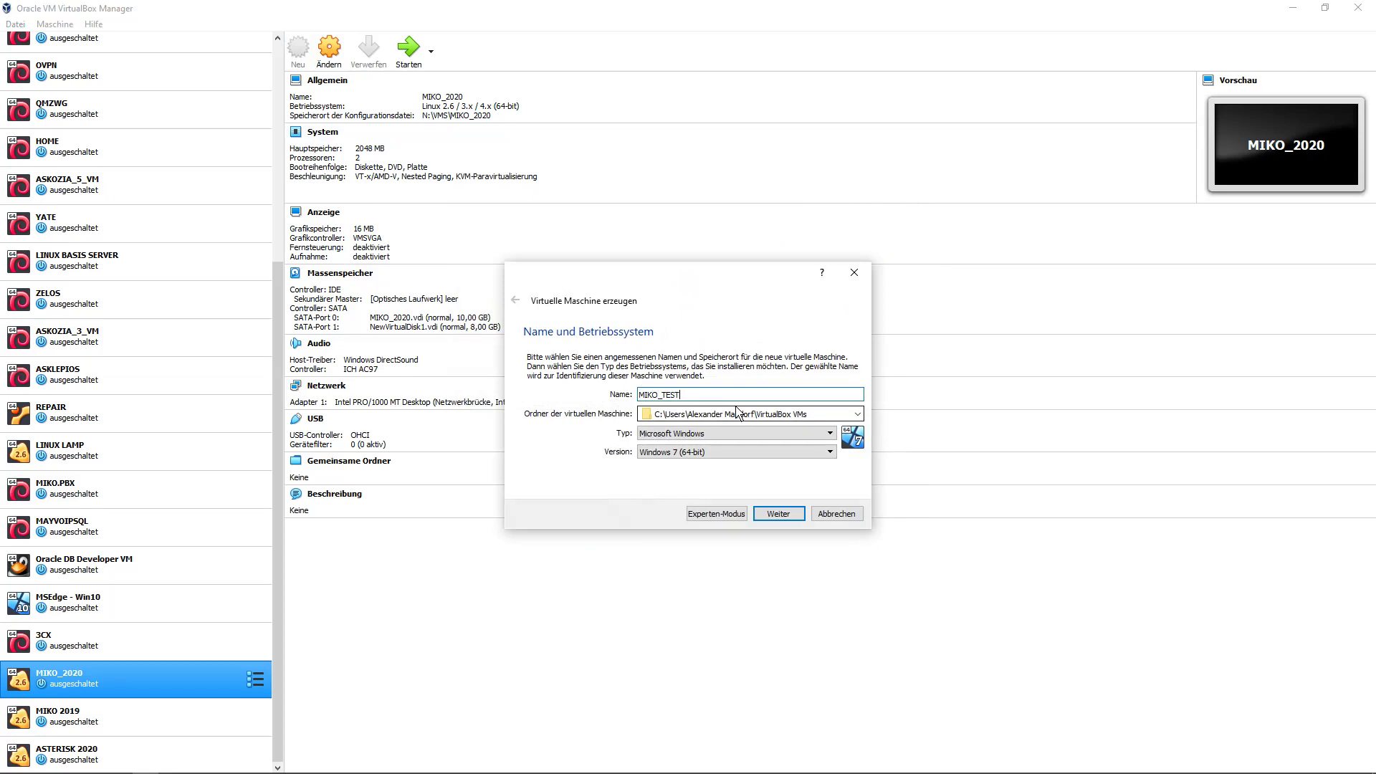
click(858, 415)
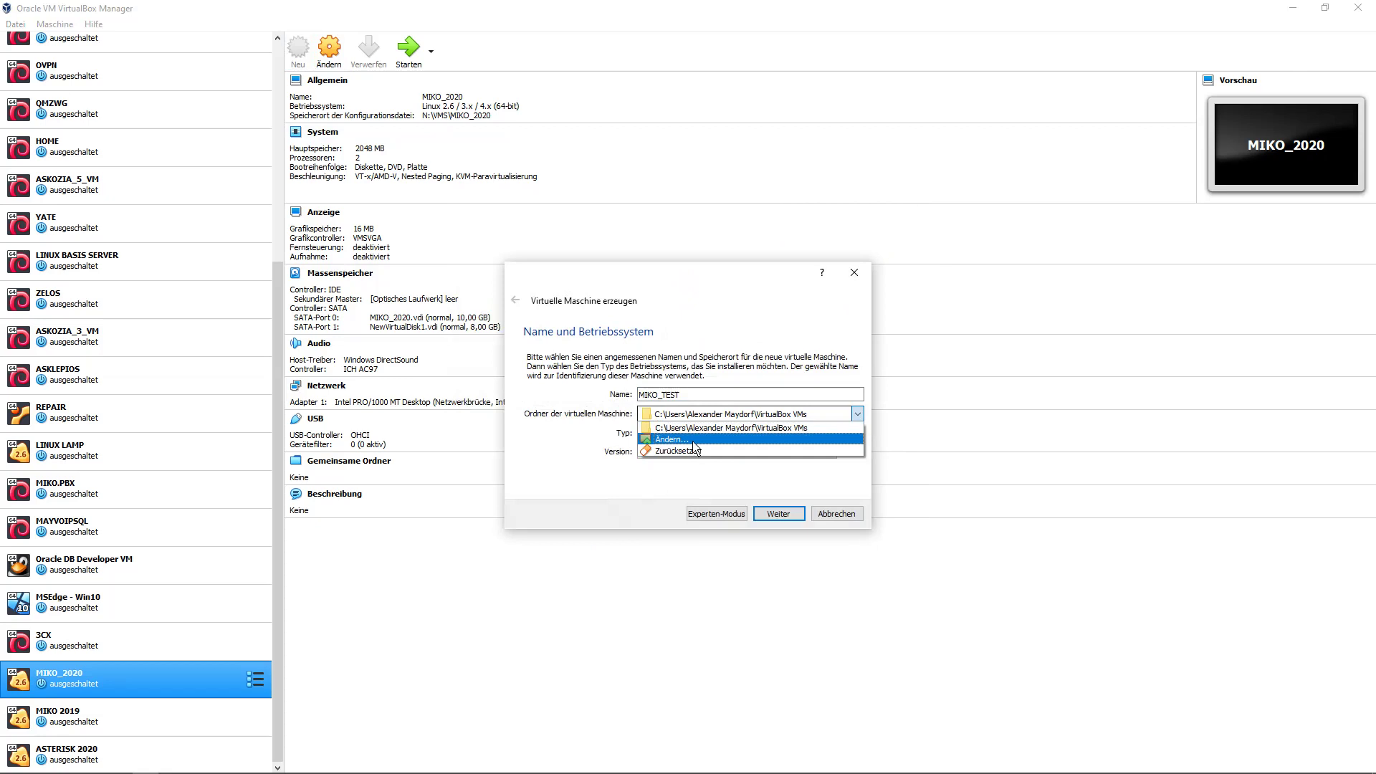
click(707, 440)
click(631, 568)
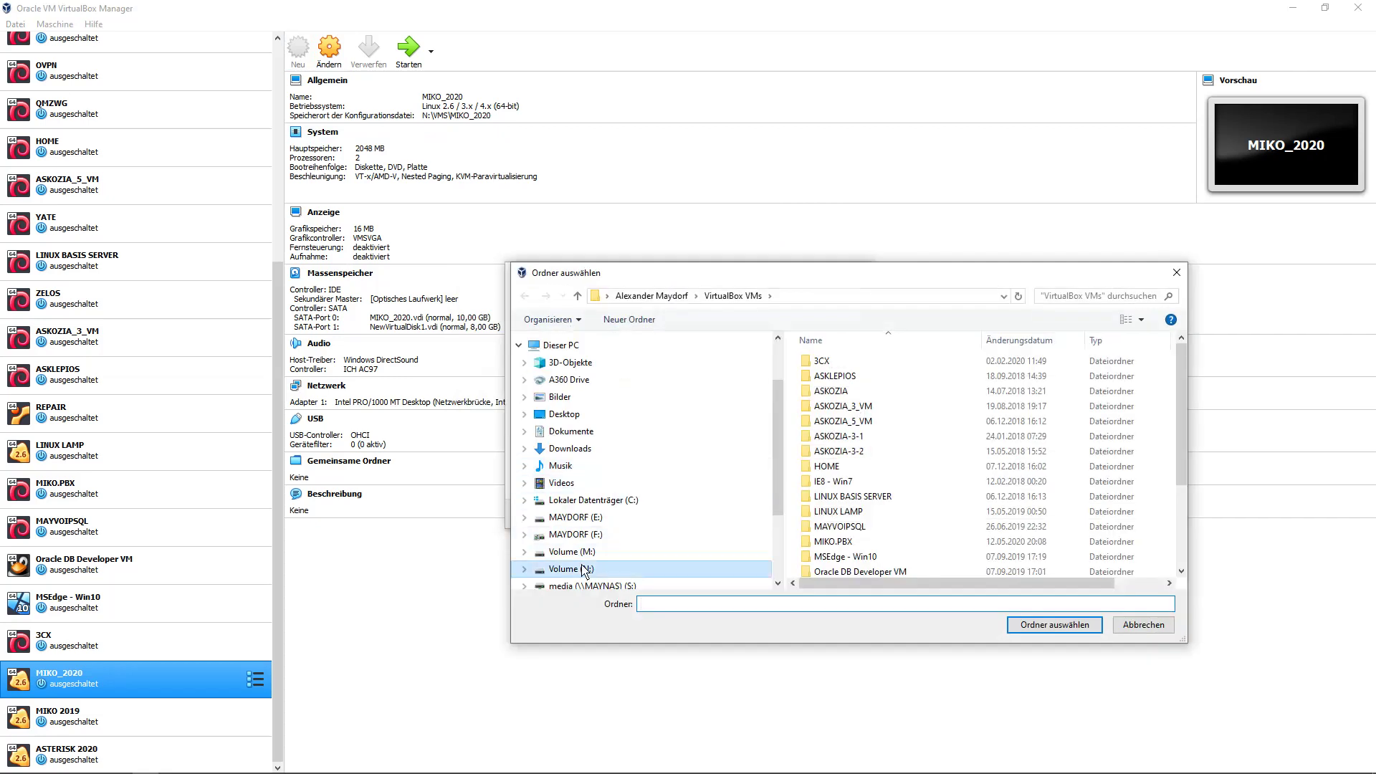
double_click(819, 368)
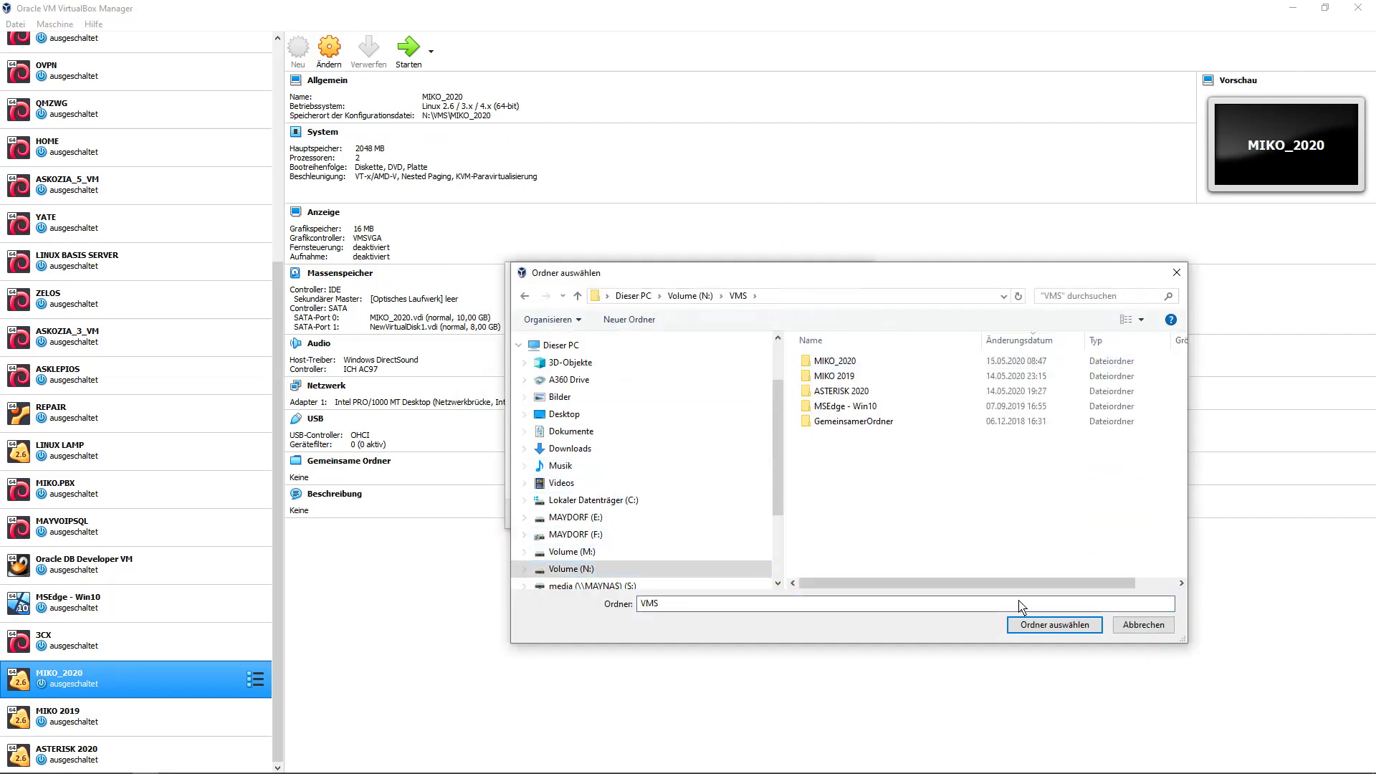
click(1040, 627)
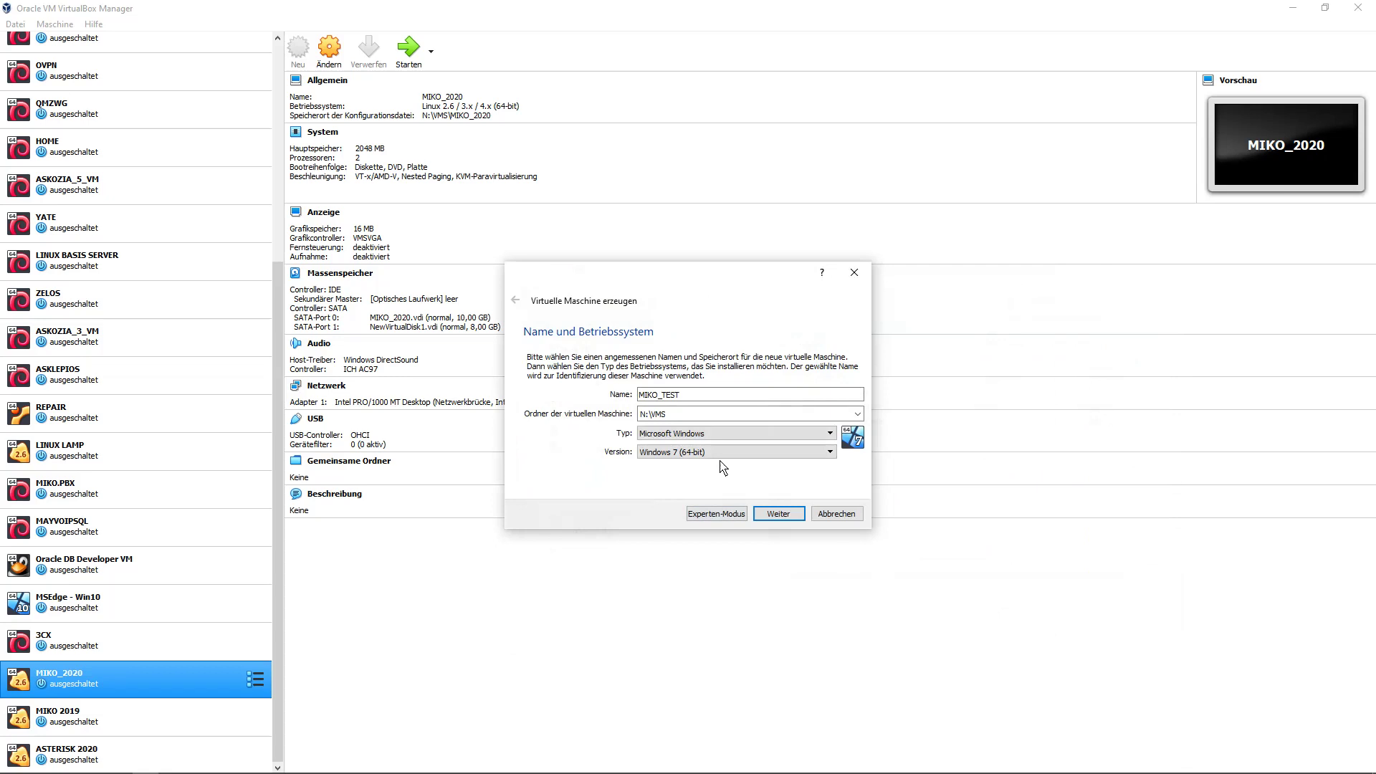
Set the OS type to Linux, version Linux 2.6 / 3.x / 4.x (64-bit).
click(717, 433)
click(687, 456)
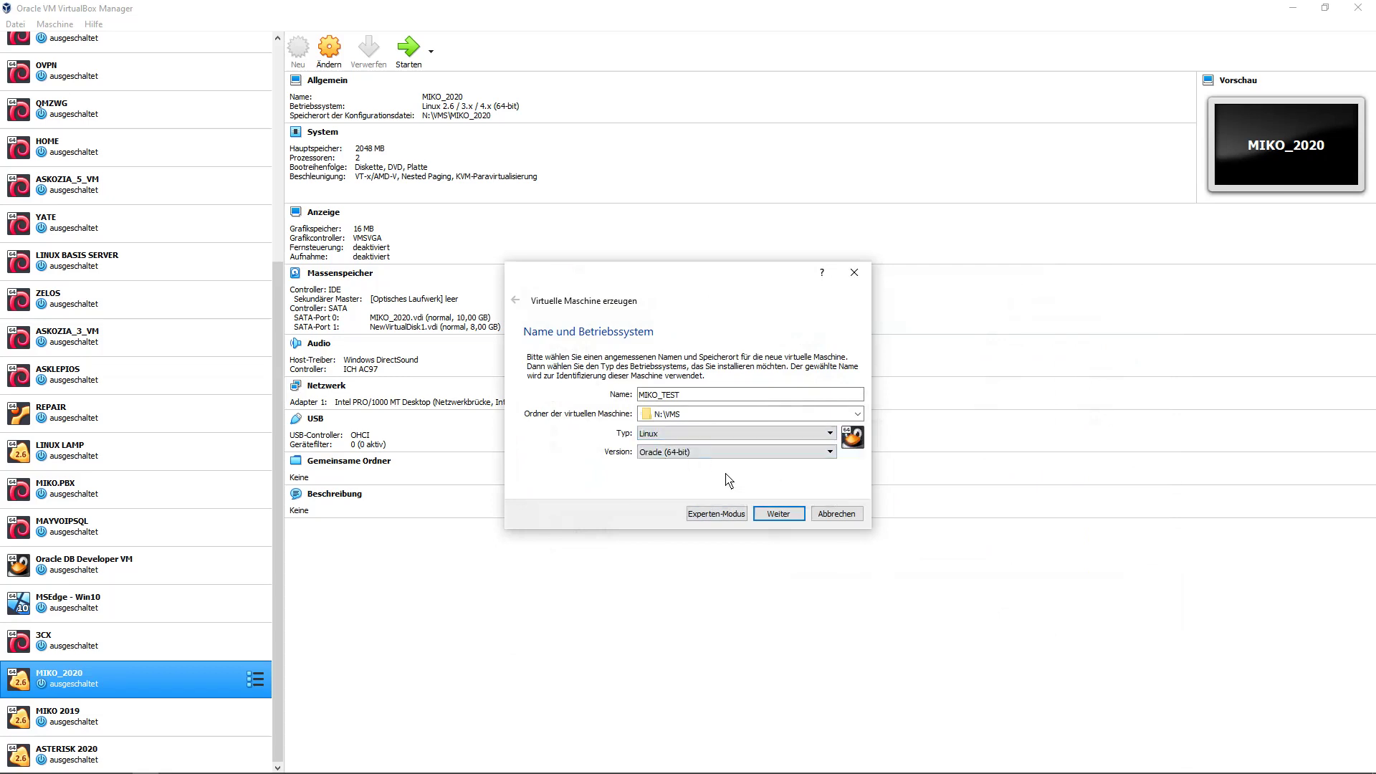
click(710, 452)
drag(829, 501, 783, 457)
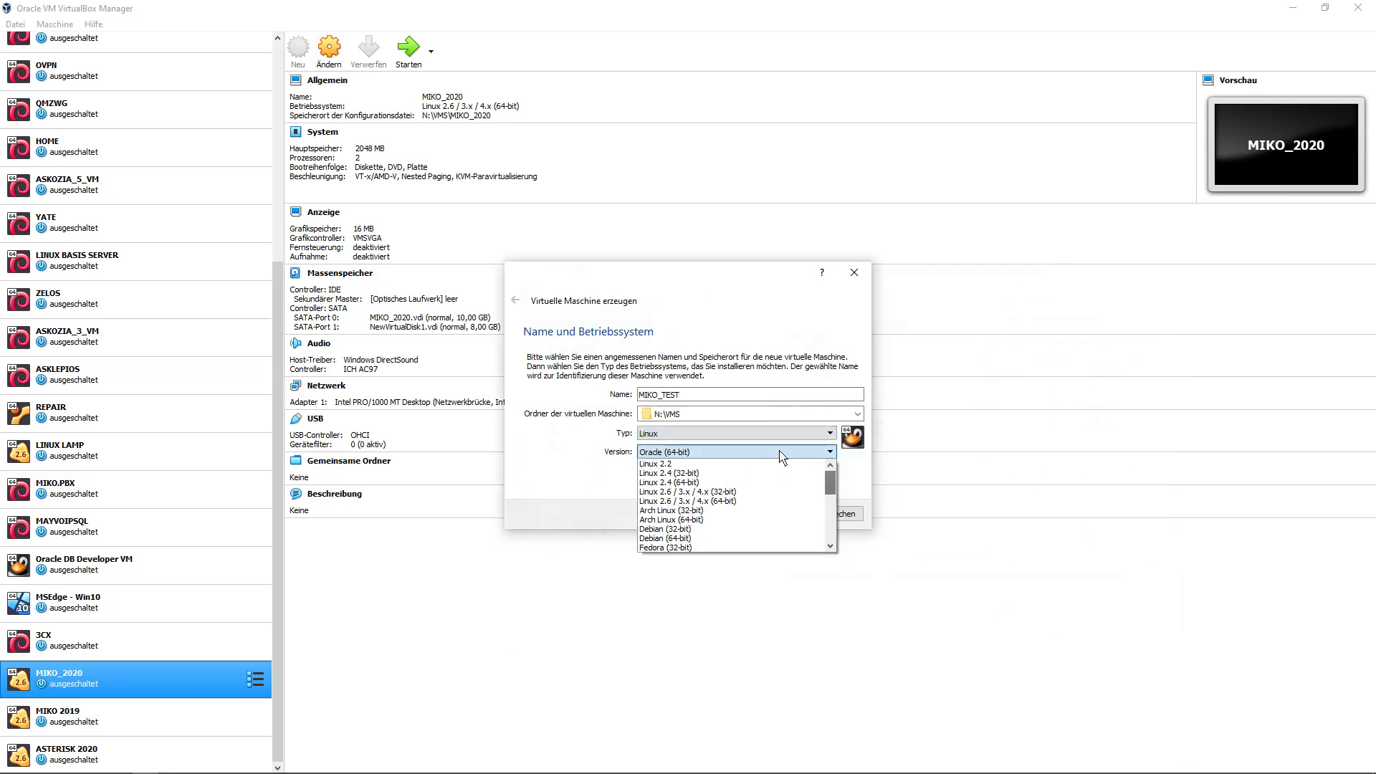
click(724, 501)
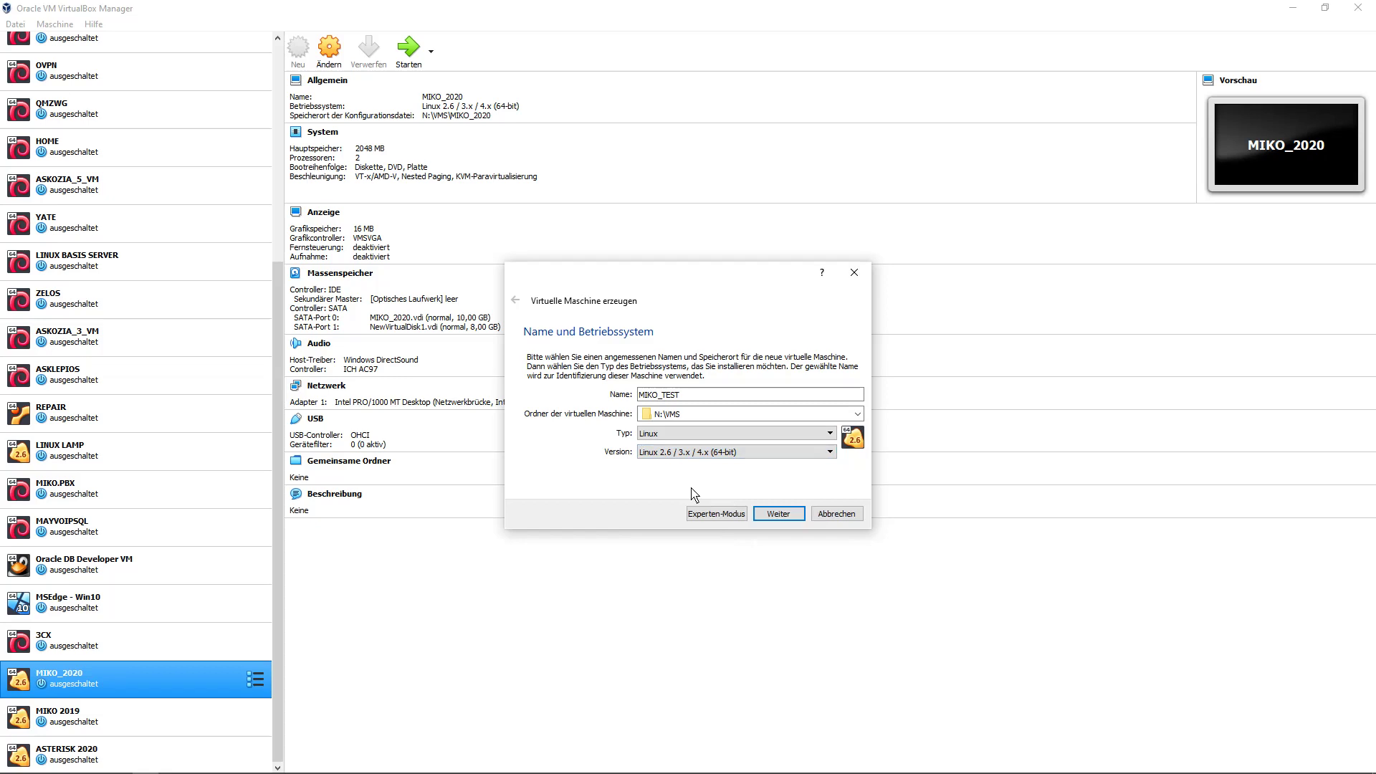
click(778, 514)
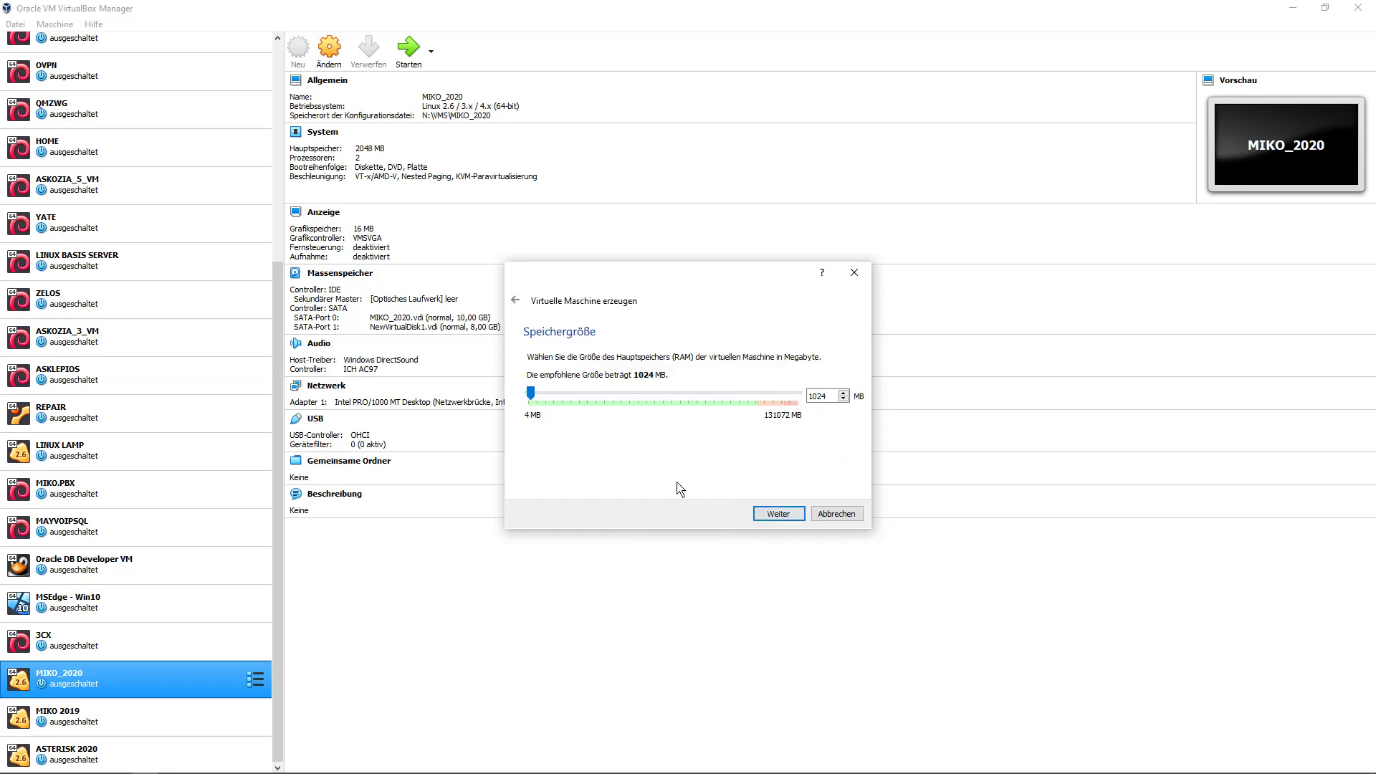
Set the VM memory size to 2048 MB.
double_click(829, 396)
text(2048)
click(781, 518)
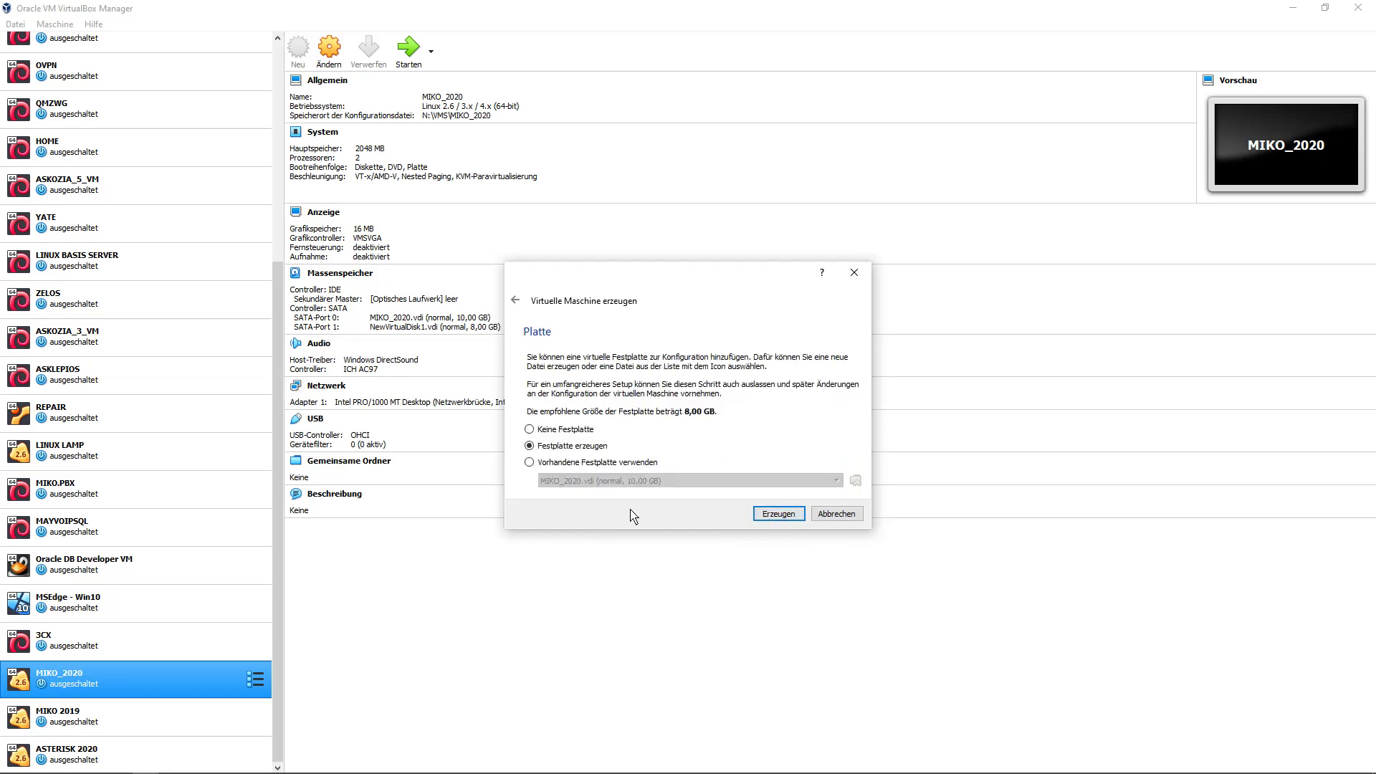
Create a new dynamically allocated VDI hard disk named MIKO_TEST_1.vdi.
click(779, 514)
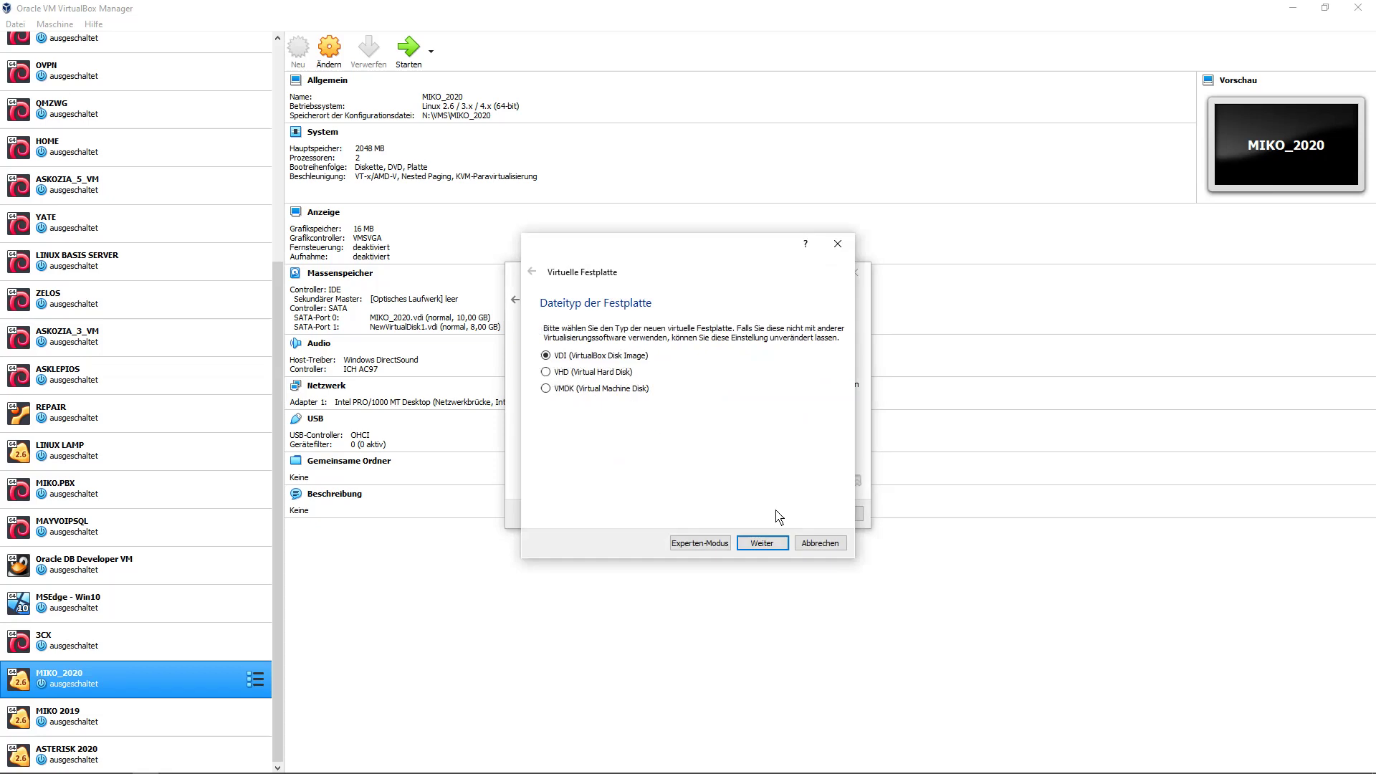
click(765, 547)
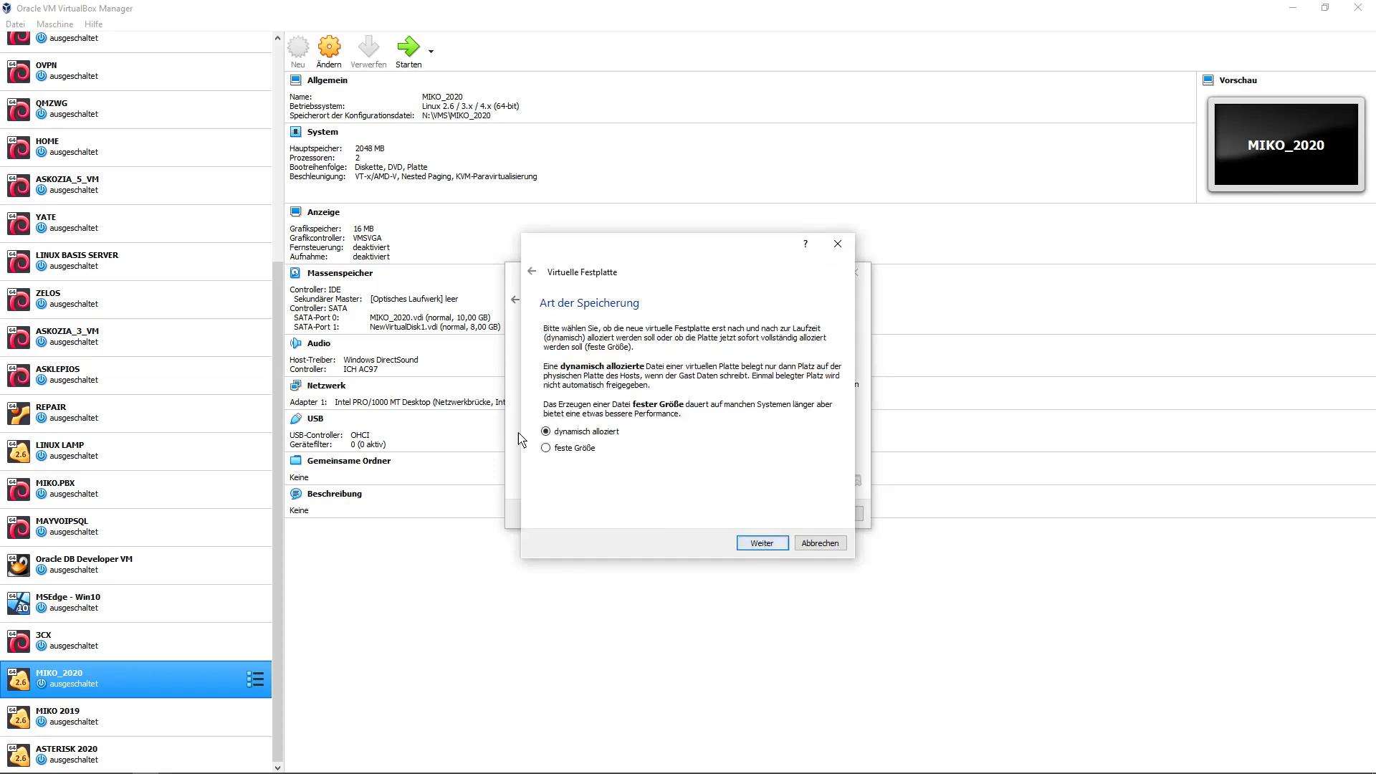
click(777, 546)
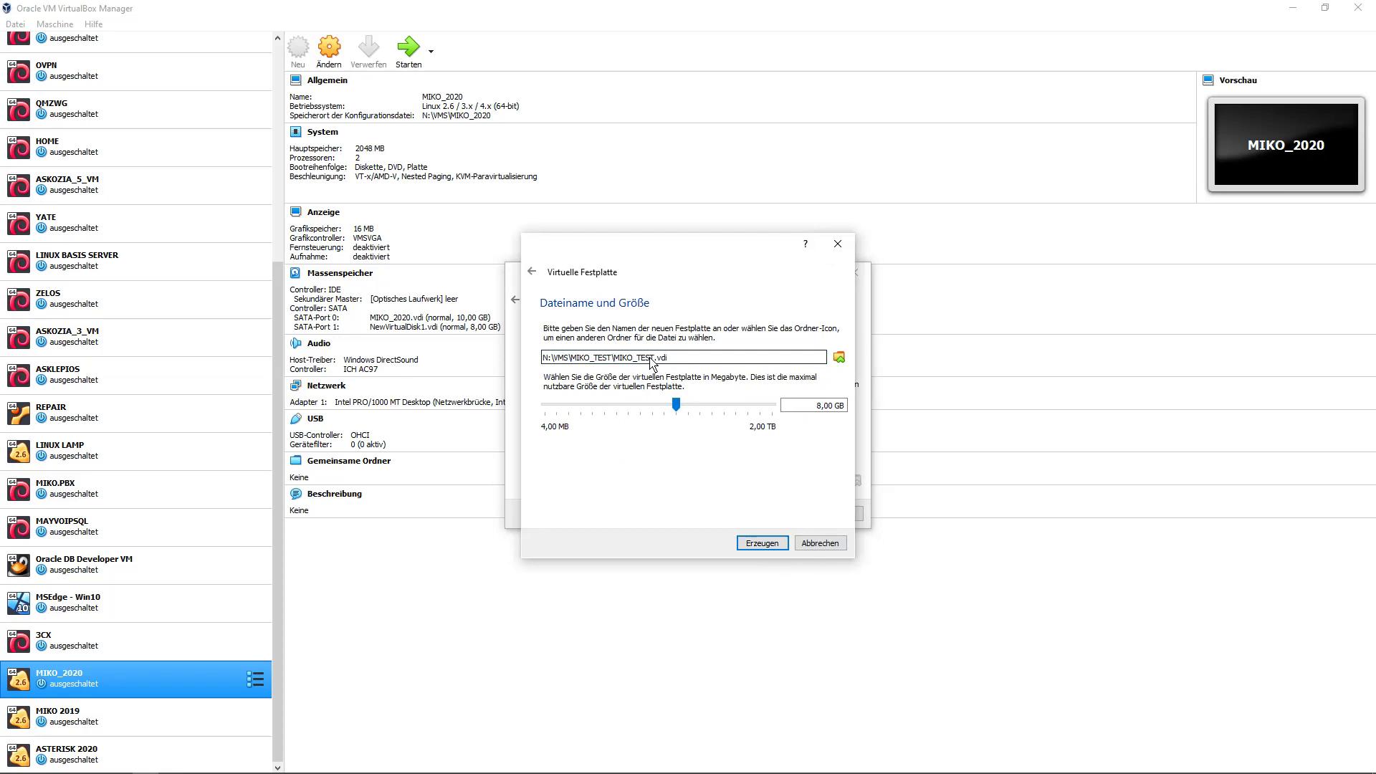
text(_1)
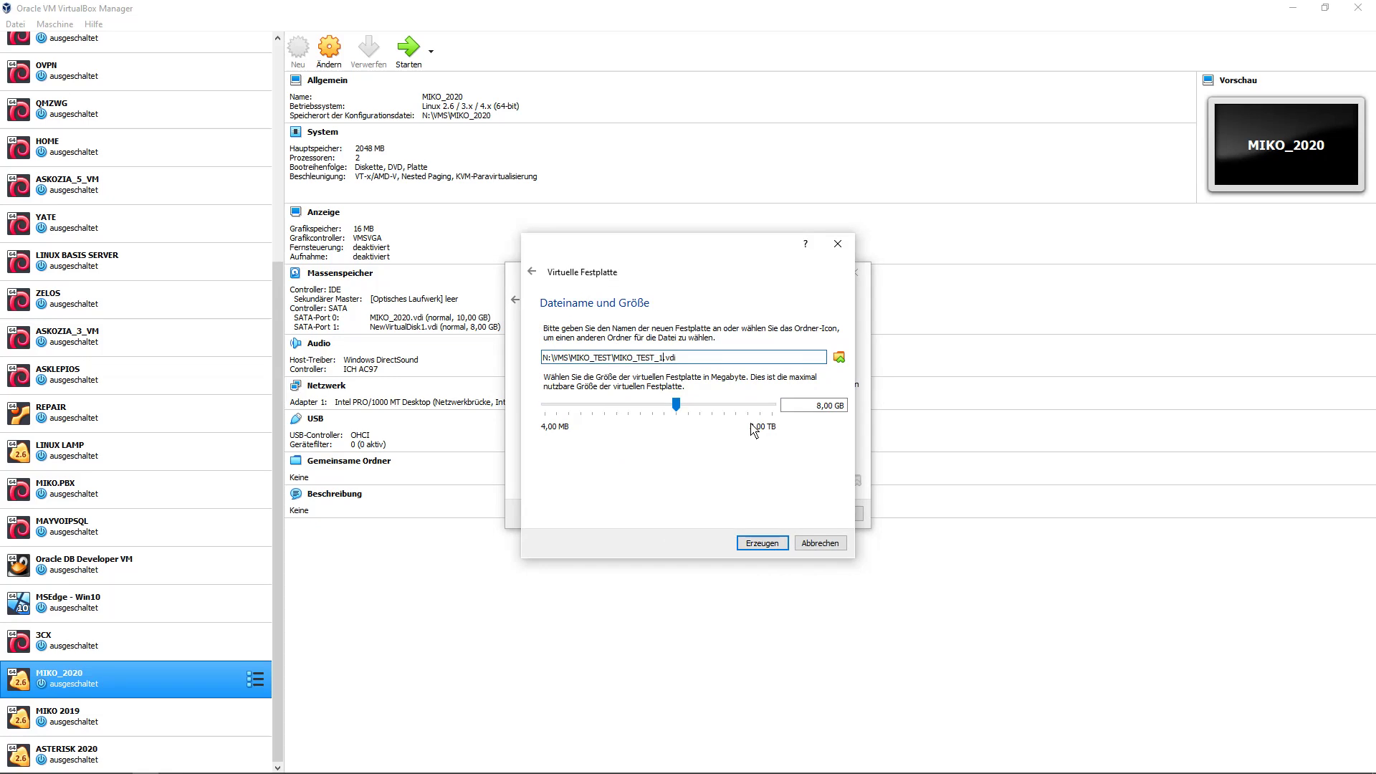
key(ctrl+a)
key(ctrl+c)
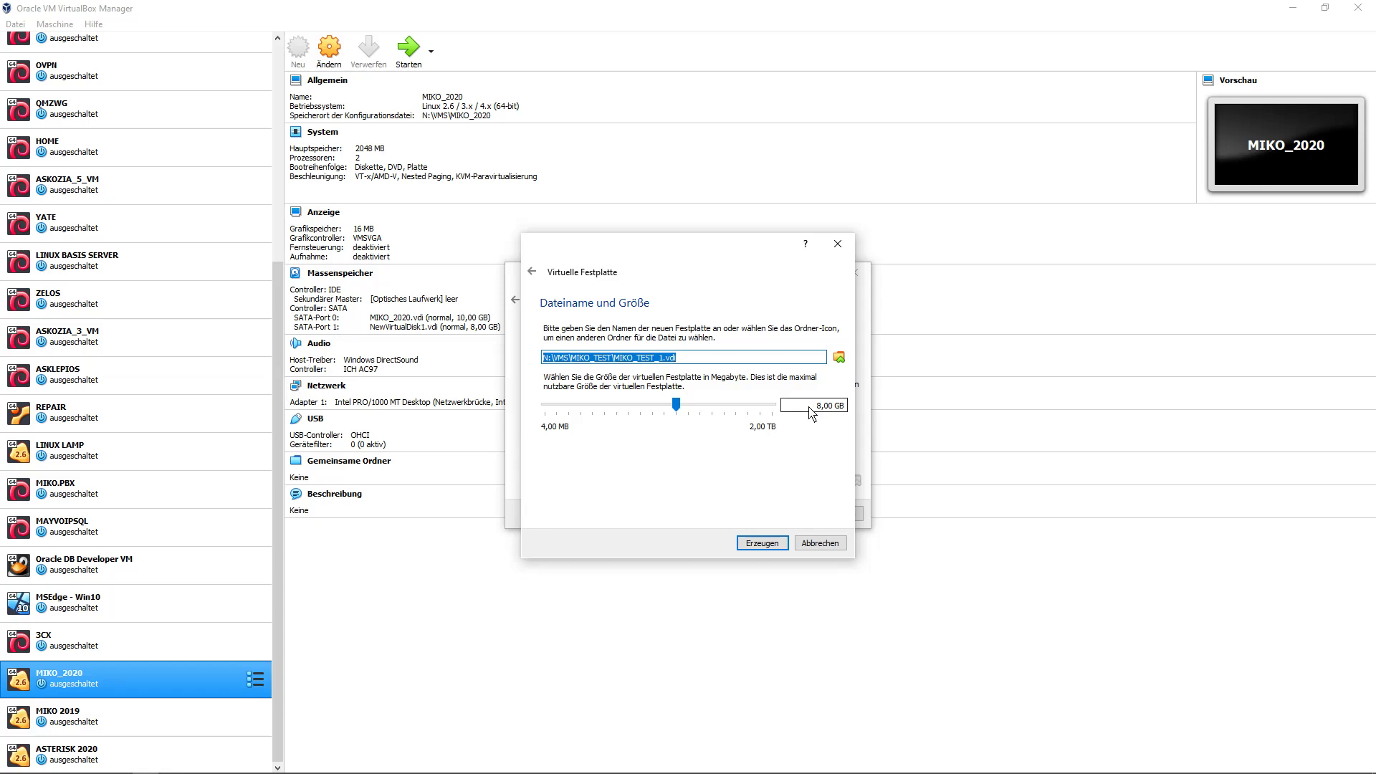
click(755, 546)
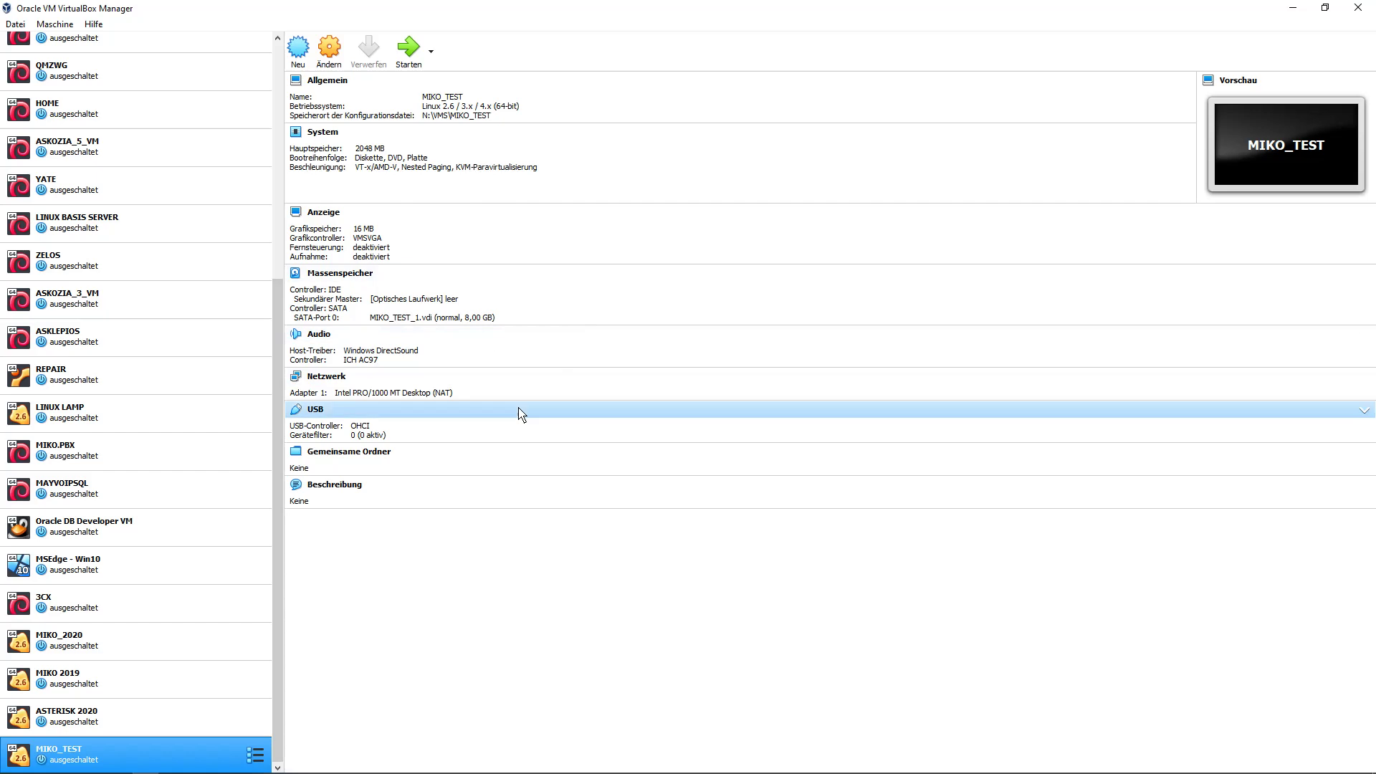
Raise MIKO_TEST's processor count to 2 in its System settings.
click(329, 48)
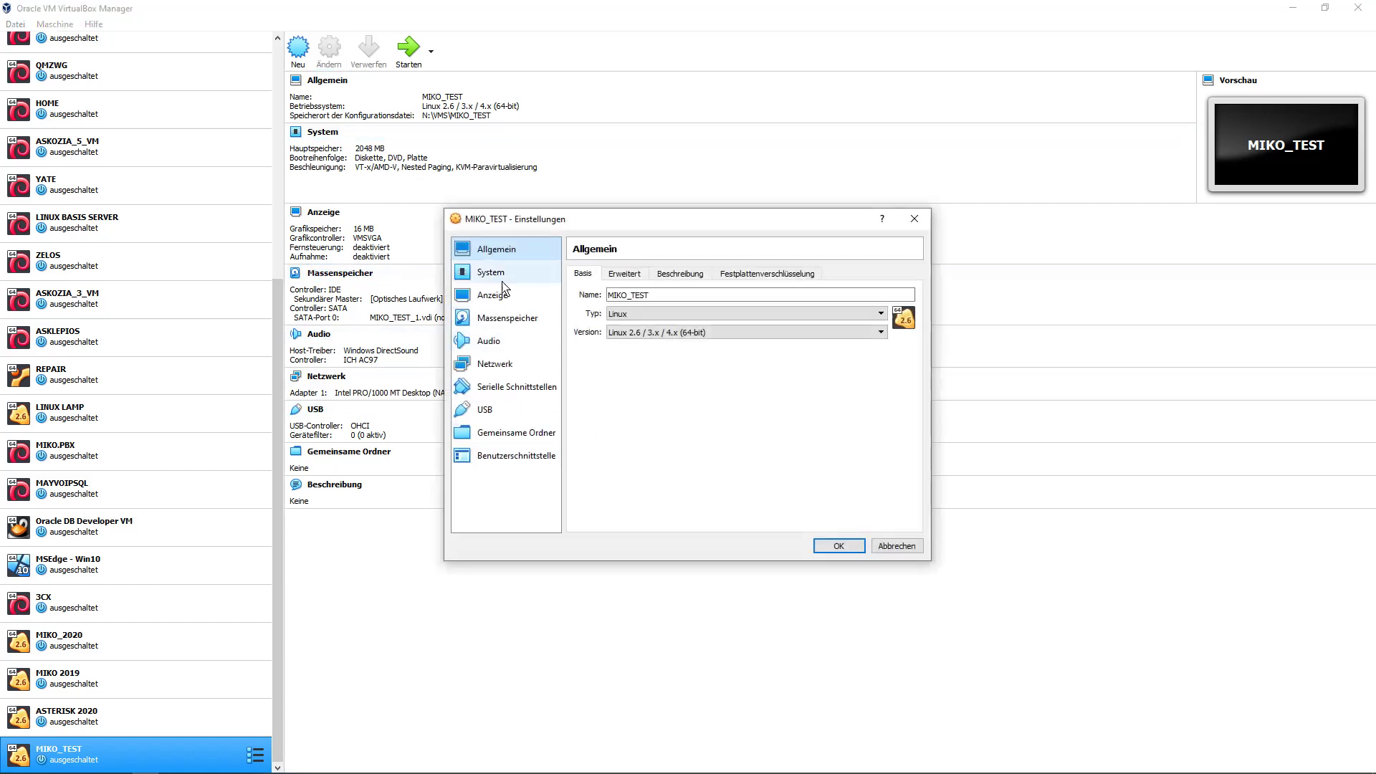
click(500, 271)
click(653, 274)
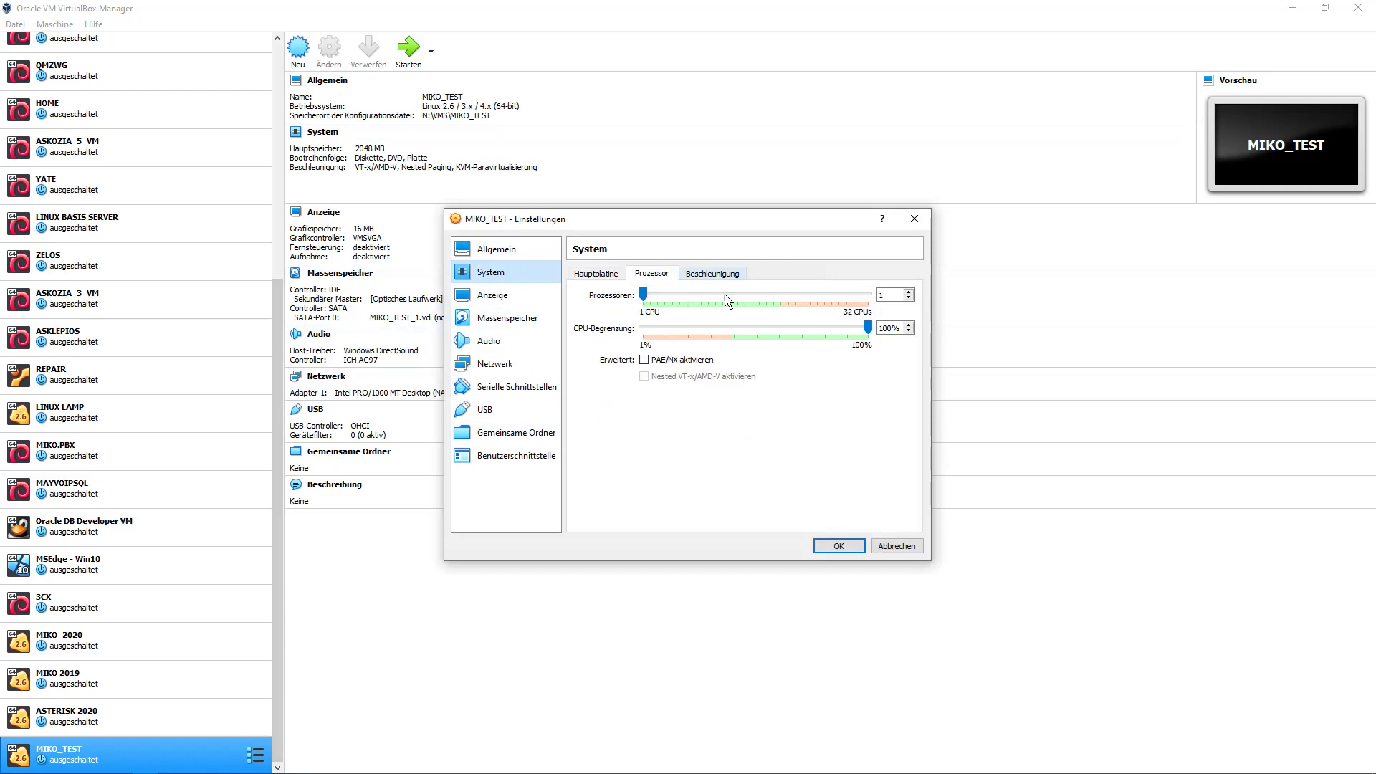
click(909, 291)
click(496, 320)
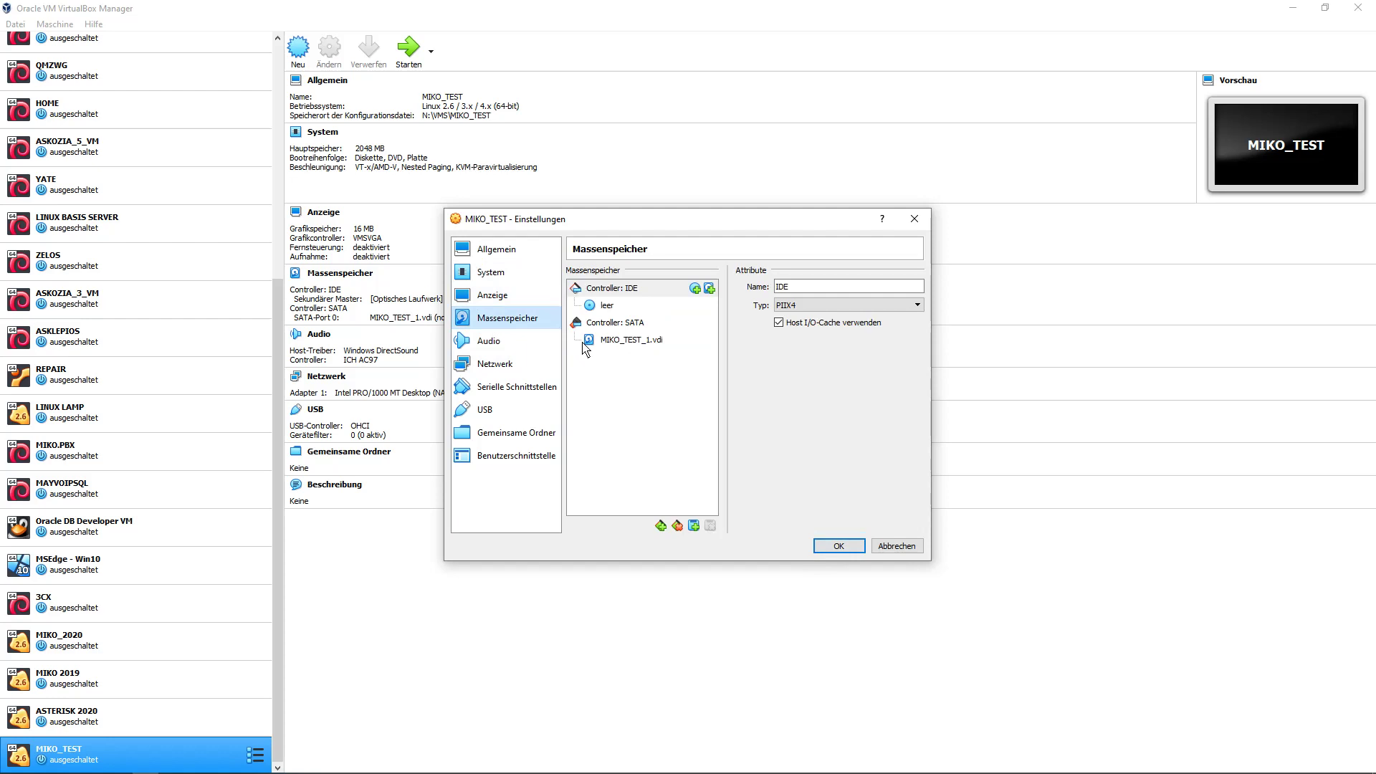
Add a new dynamically allocated VDI hard disk to the SATA controller.
click(621, 324)
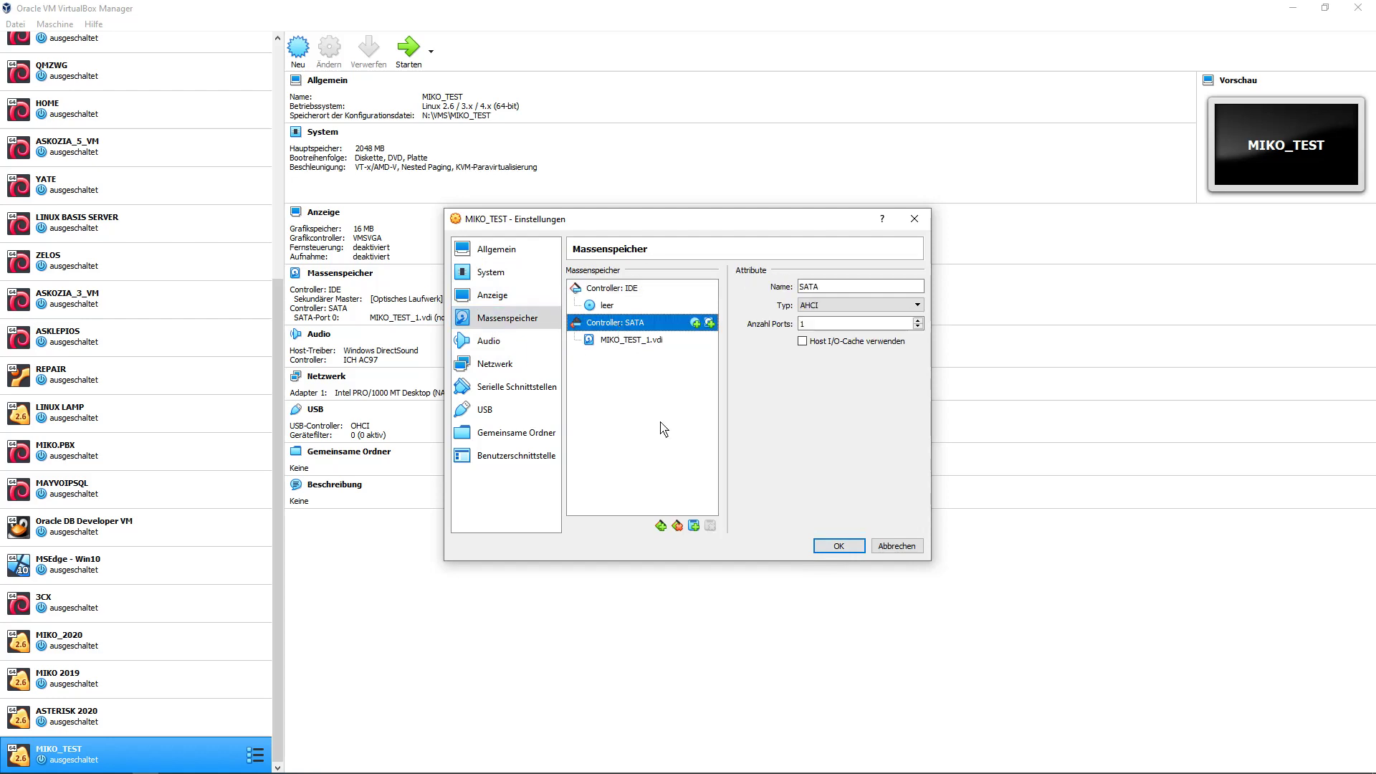
click(694, 530)
click(746, 554)
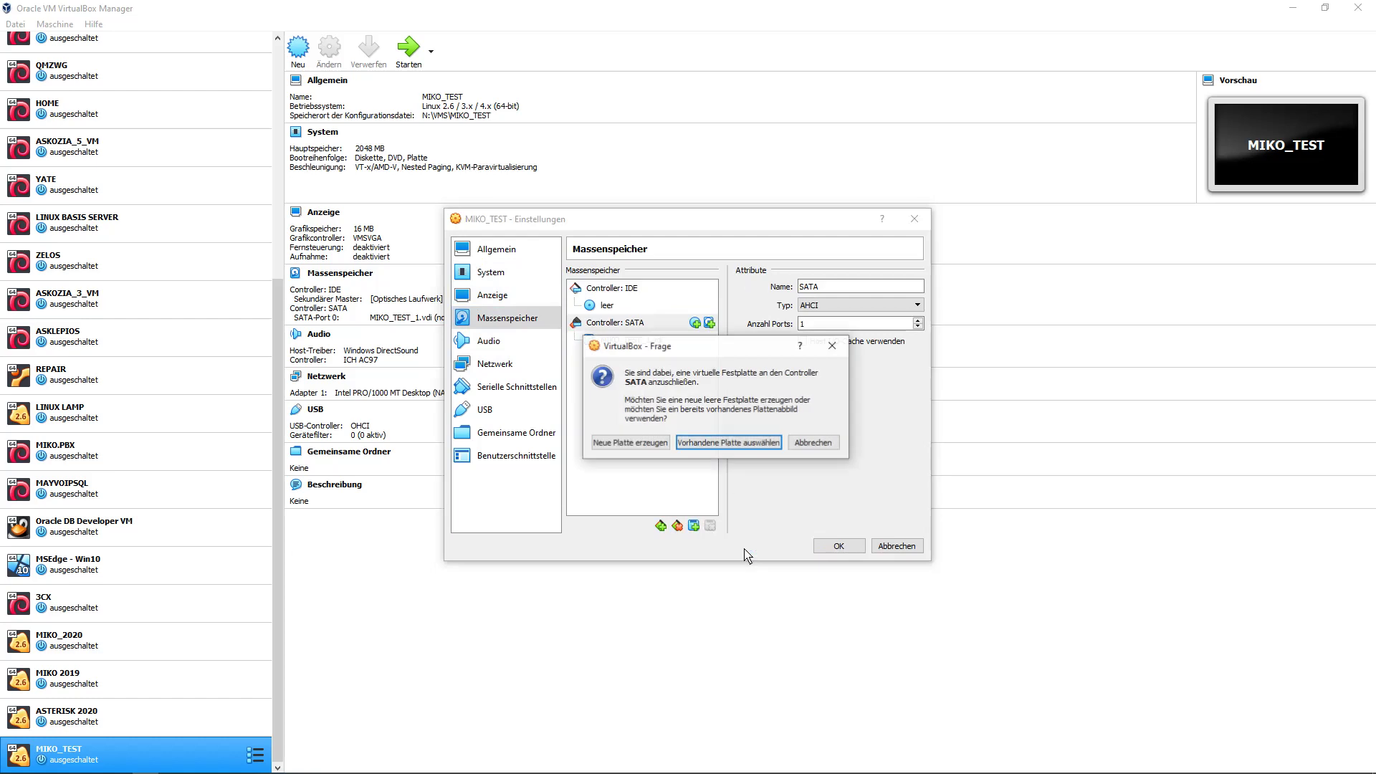
click(640, 443)
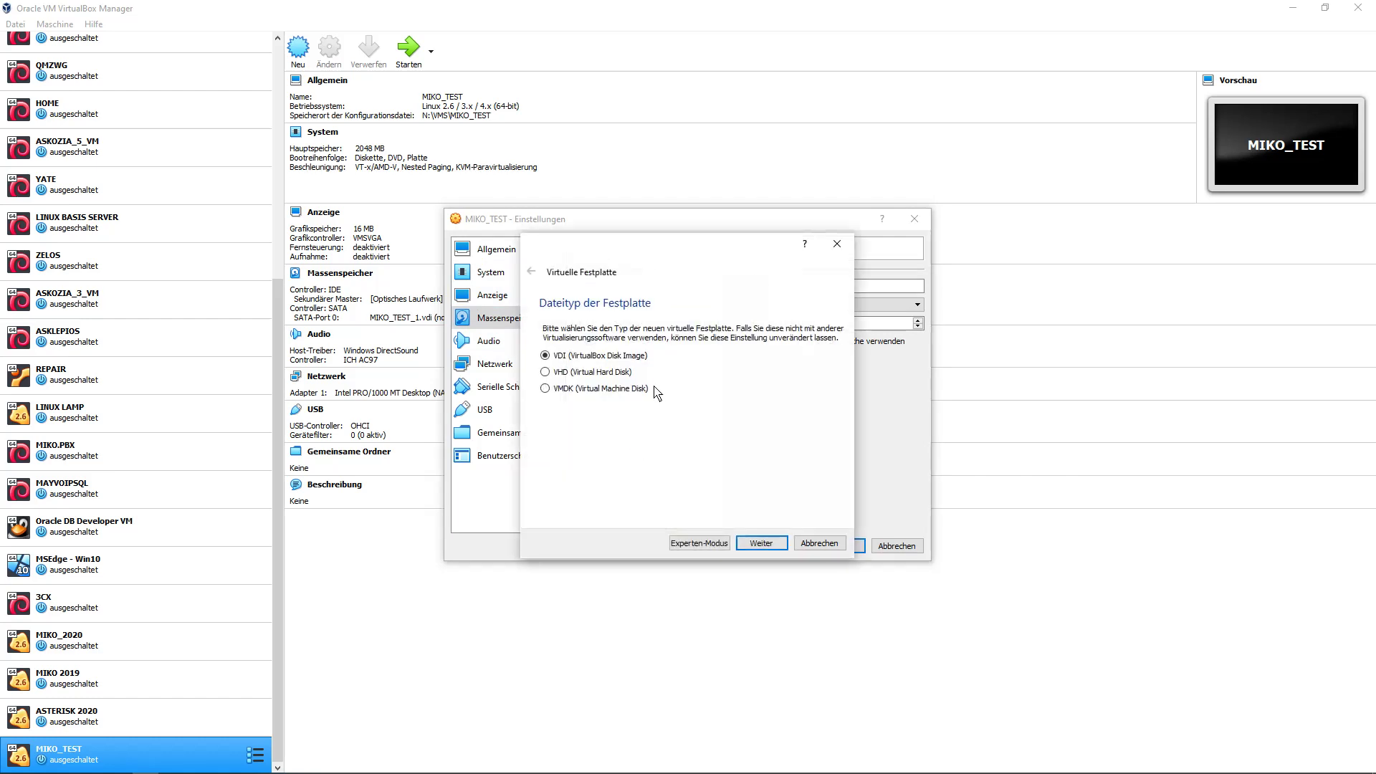
click(759, 545)
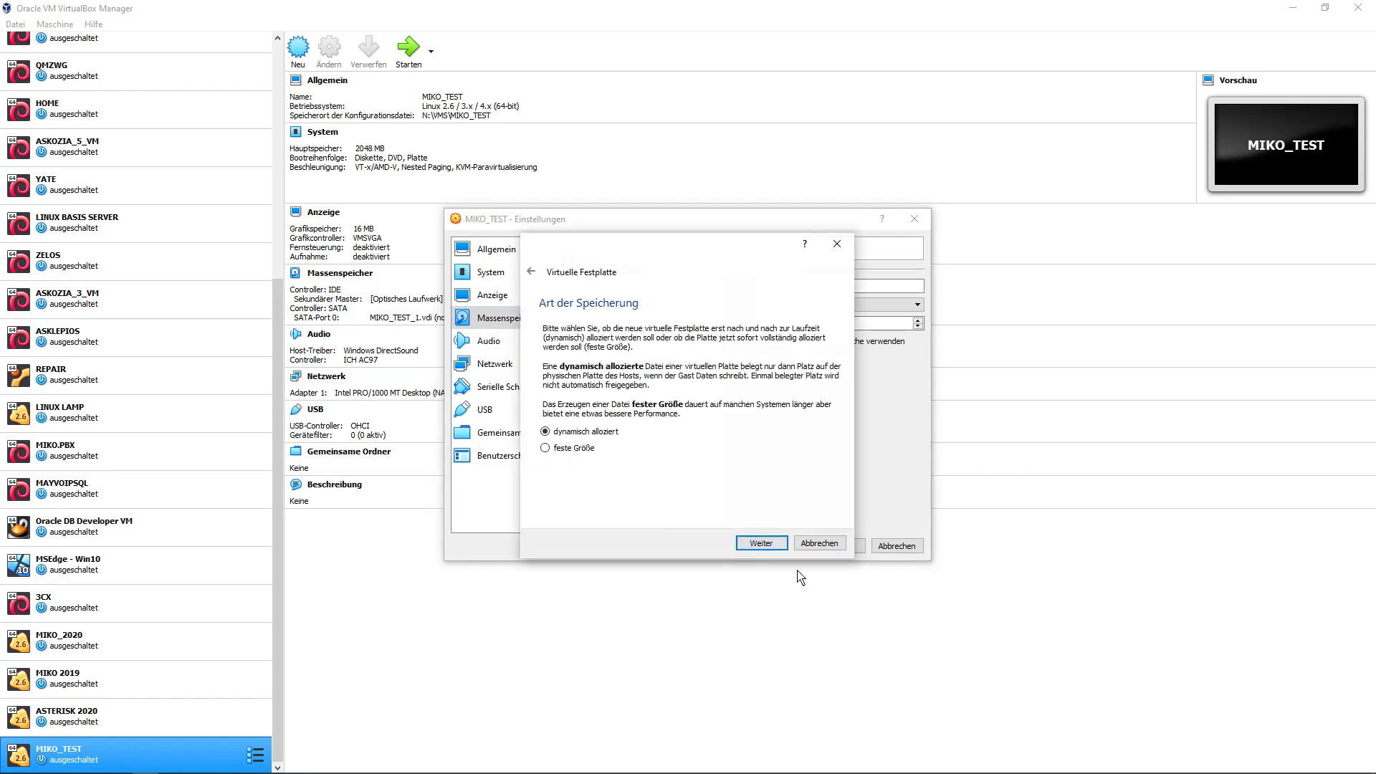
click(761, 544)
Name the new disk MIKO_TEST_2.vdi and create it.
drag(706, 358, 557, 368)
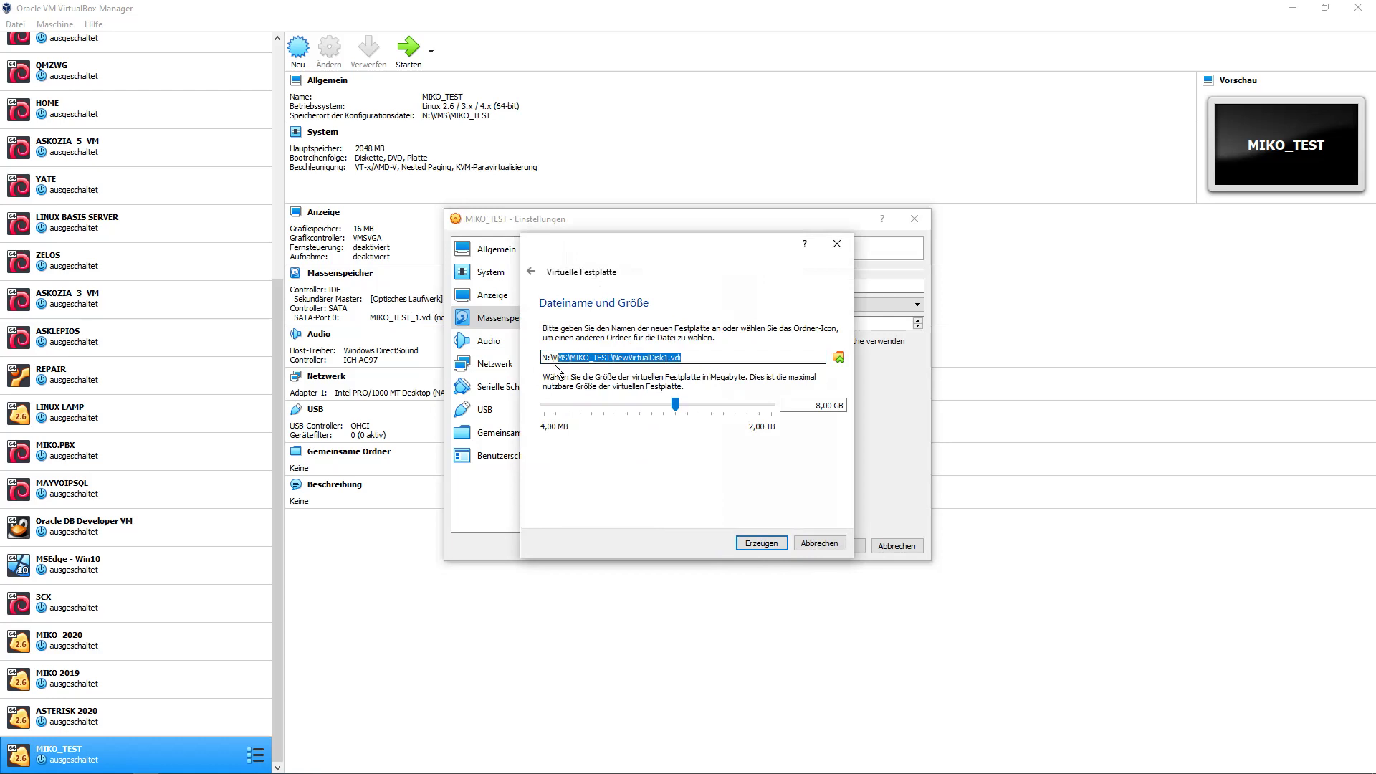
key(ctrl+v)
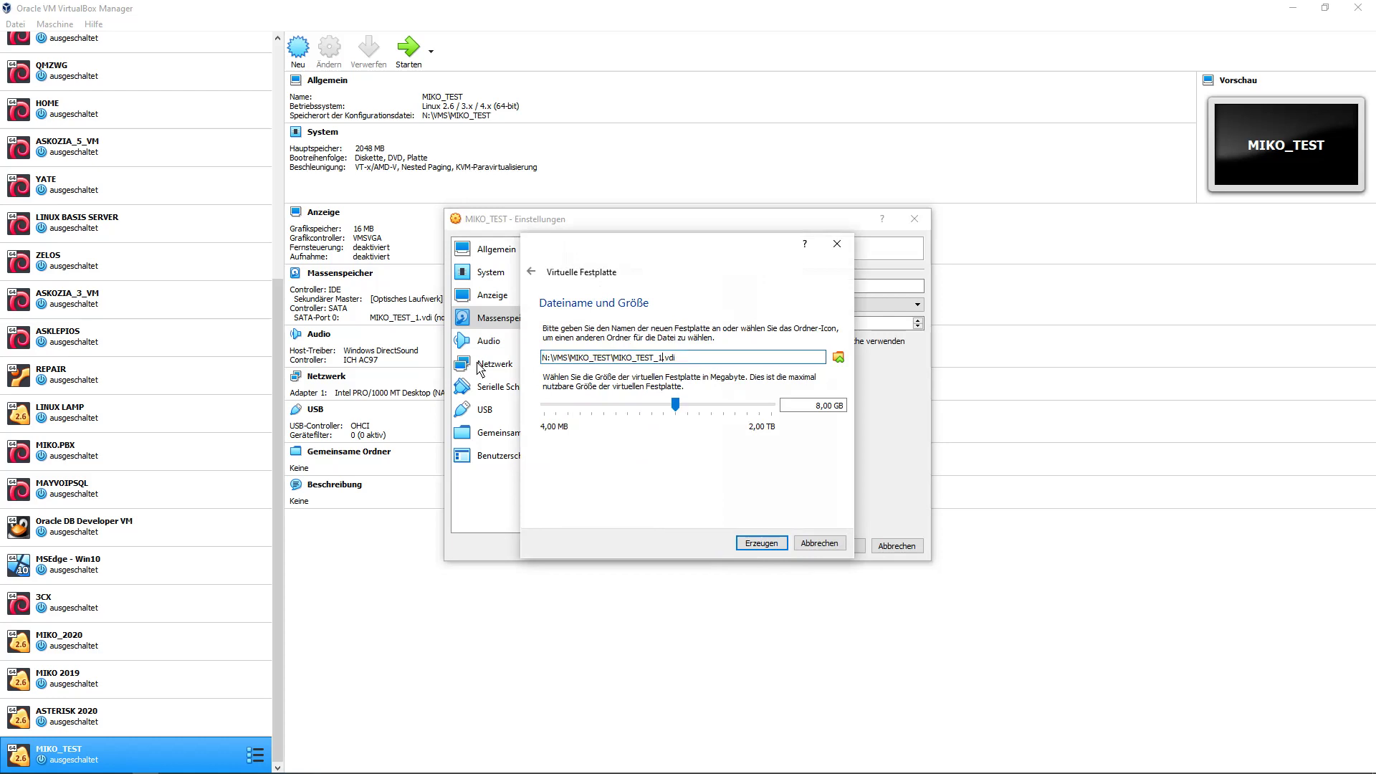
key(BackSpace)
text(2)
mouse_move(750, 423)
click(761, 543)
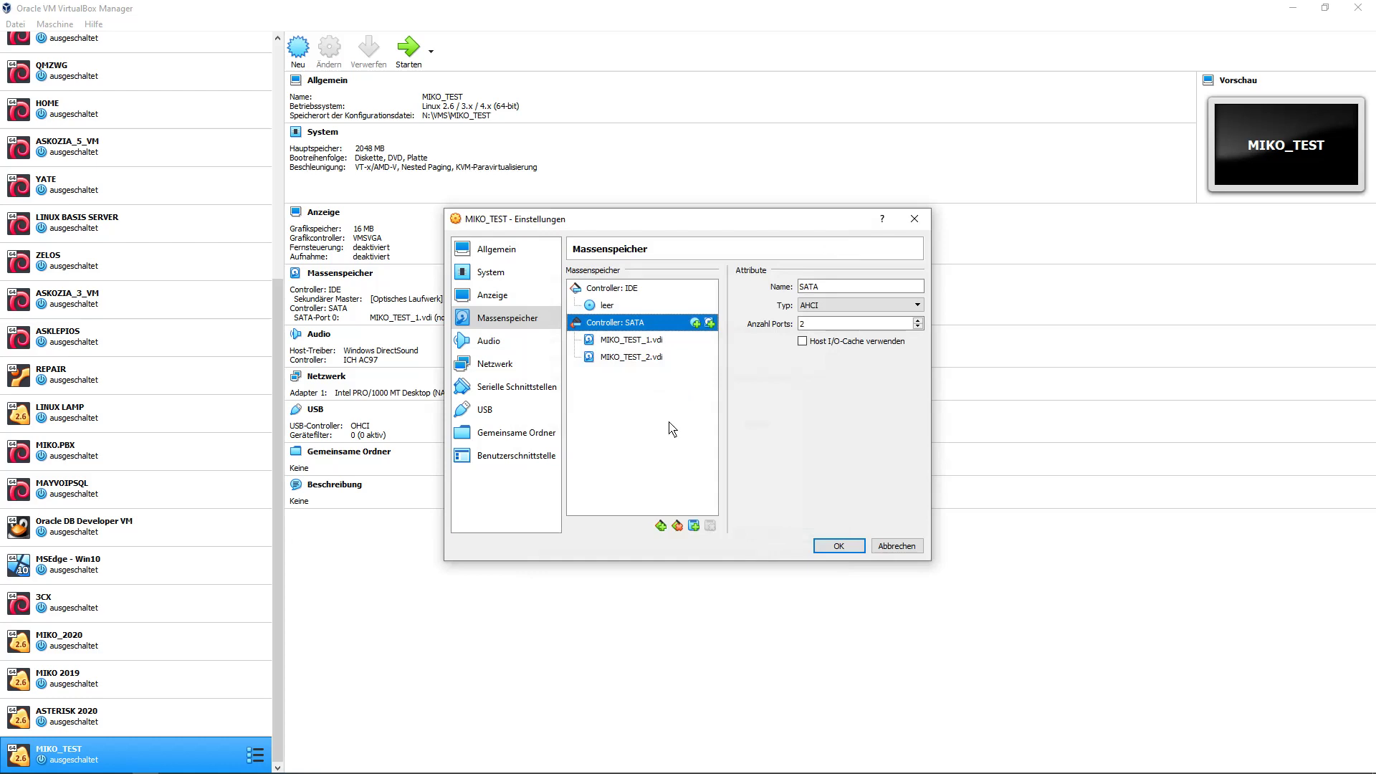
click(603, 305)
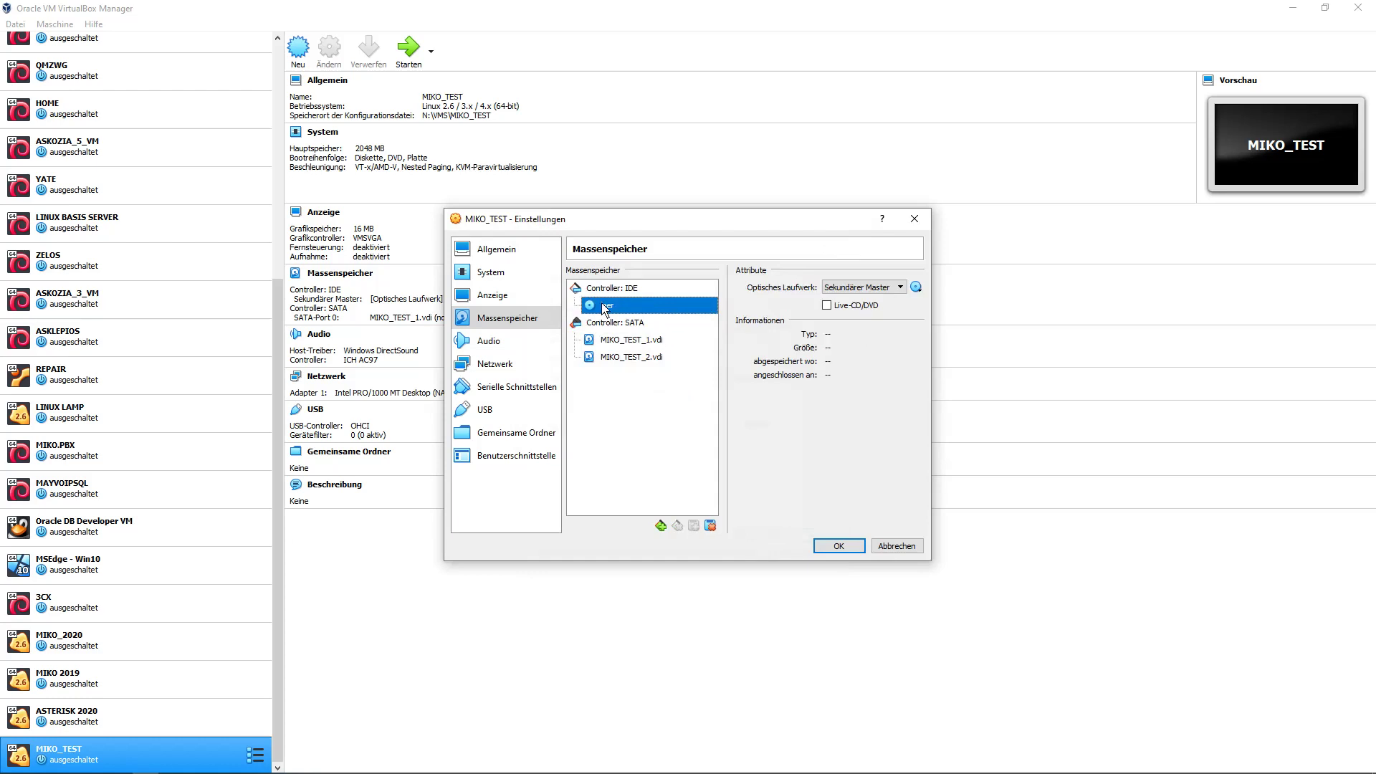
Mount mikopbx-2020.1.124-x86_64.iso, set adapter 1 to bridged networking, and save the settings.
click(917, 287)
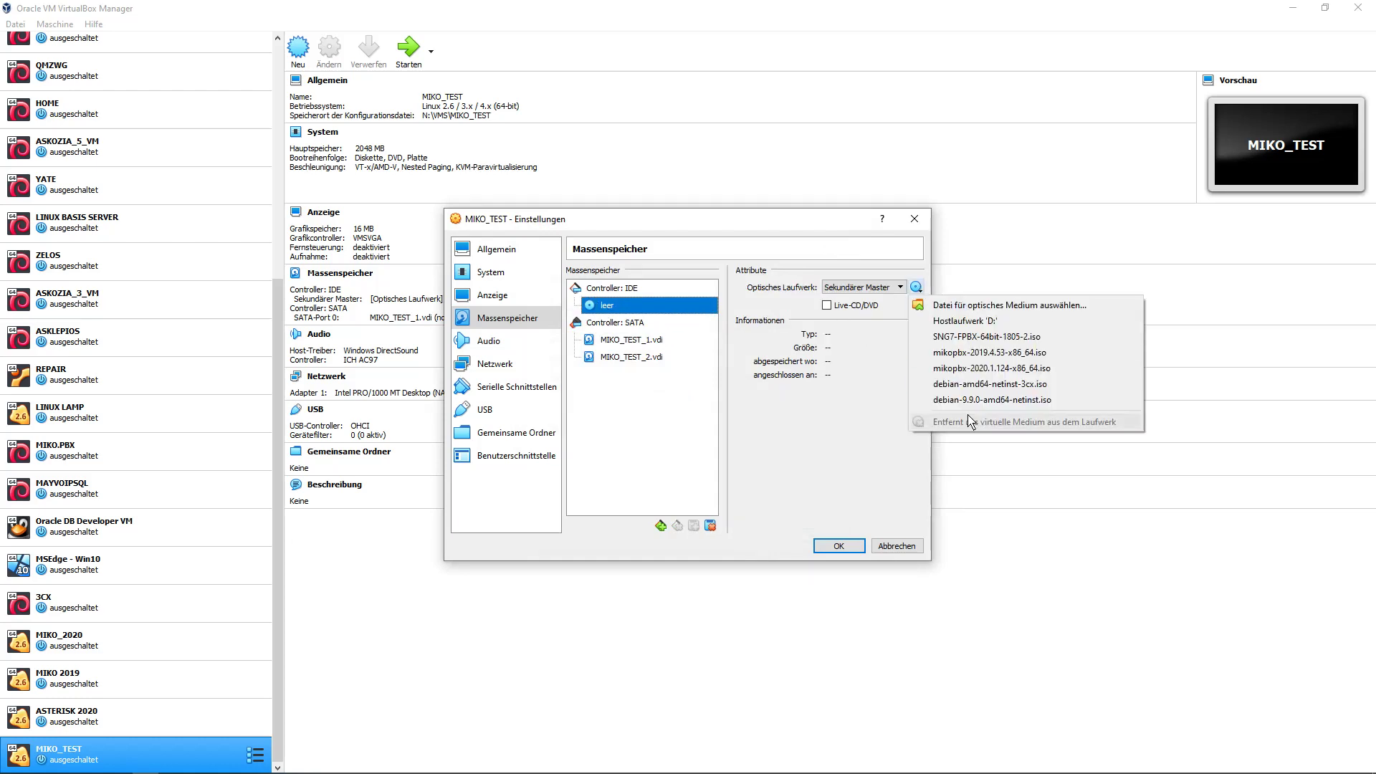
click(1005, 369)
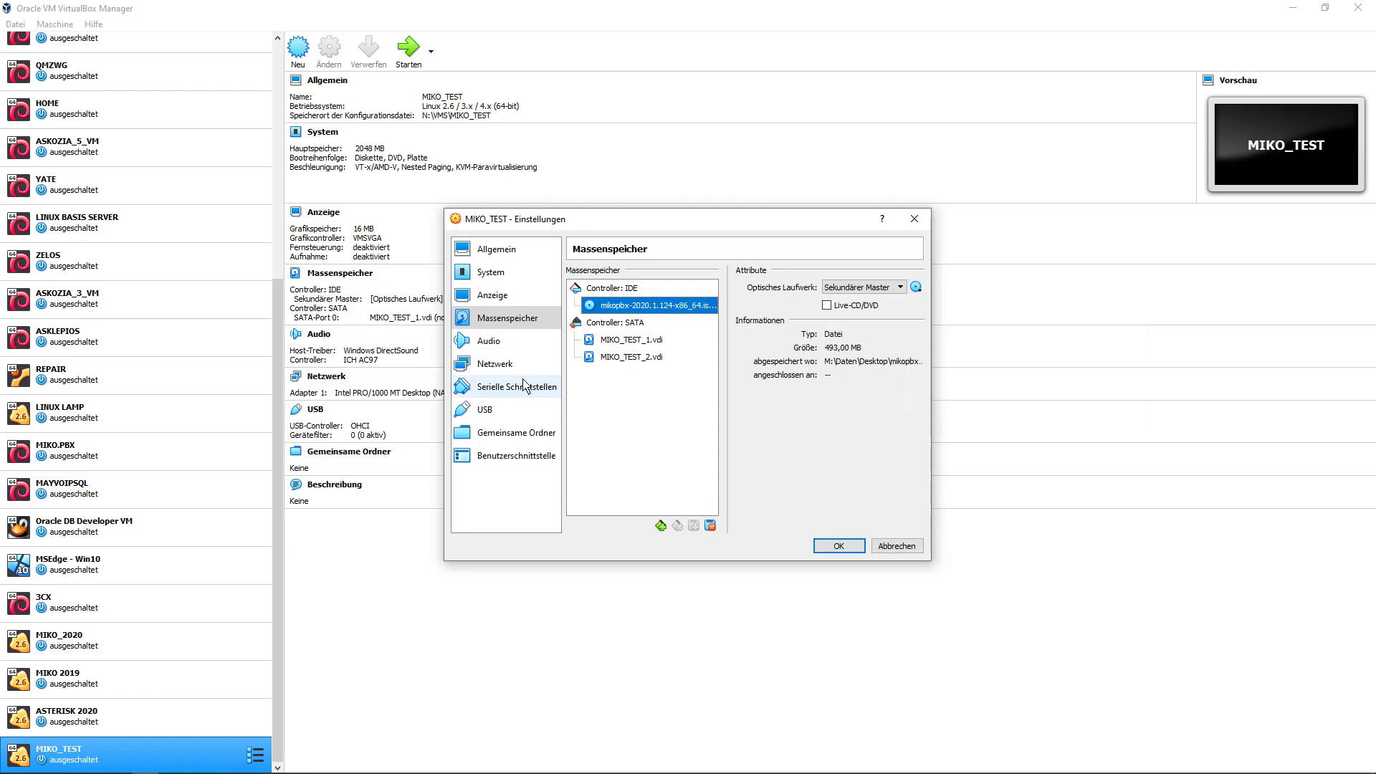
click(495, 364)
click(727, 314)
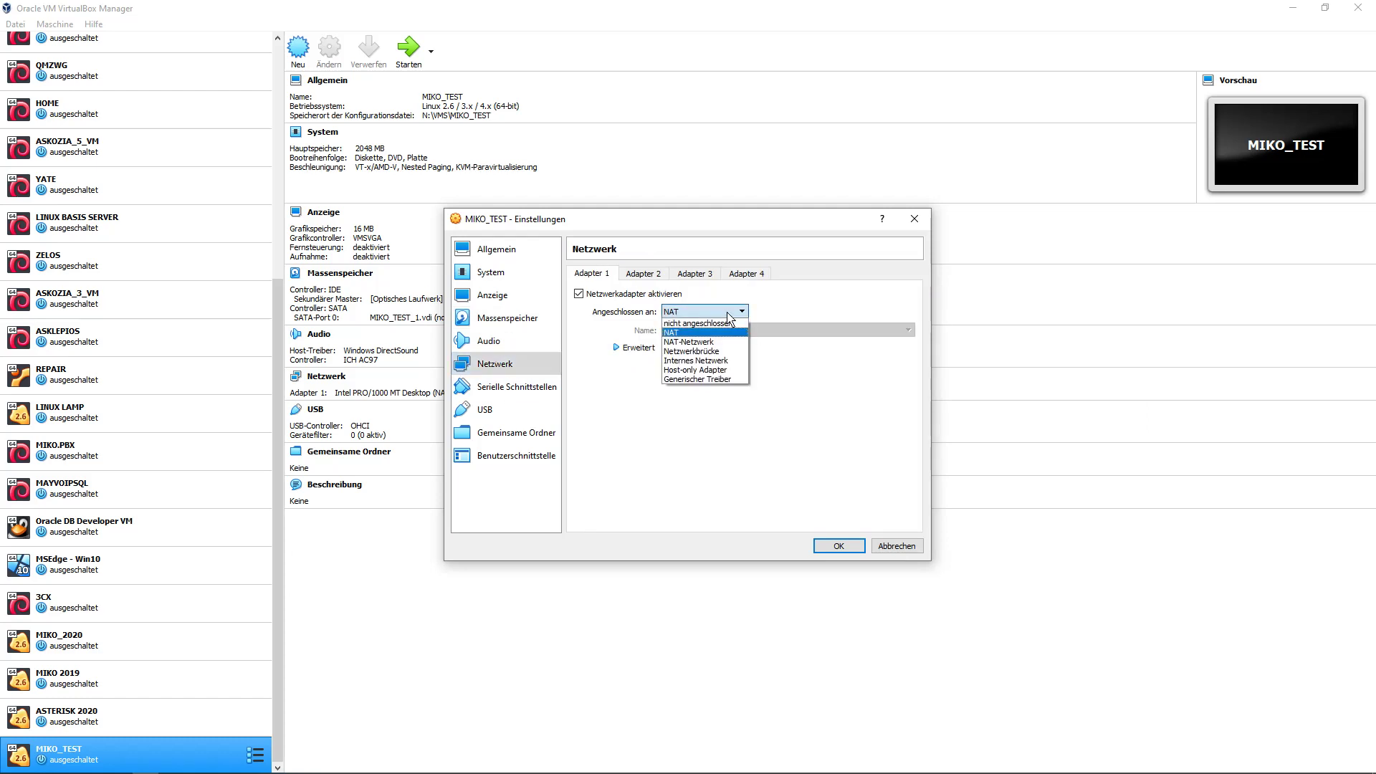
click(694, 351)
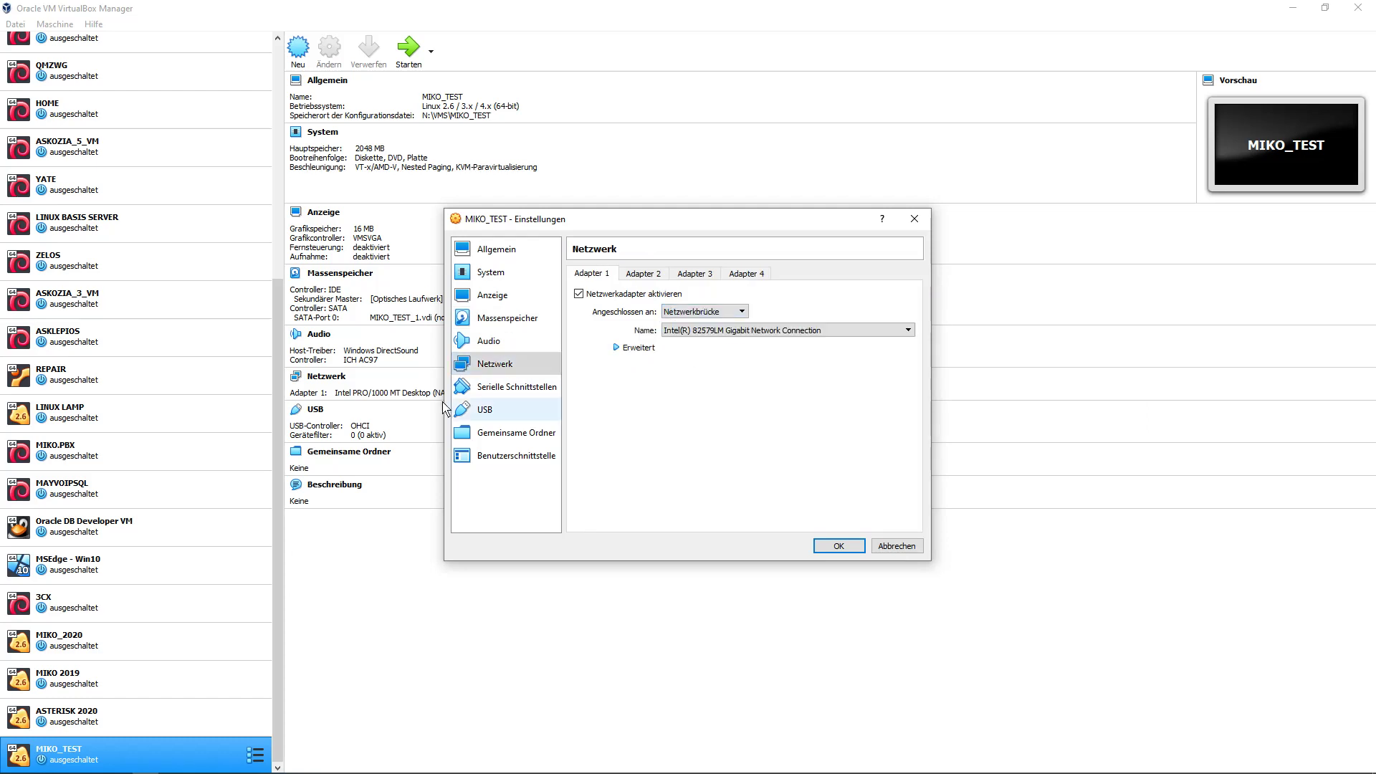
click(839, 549)
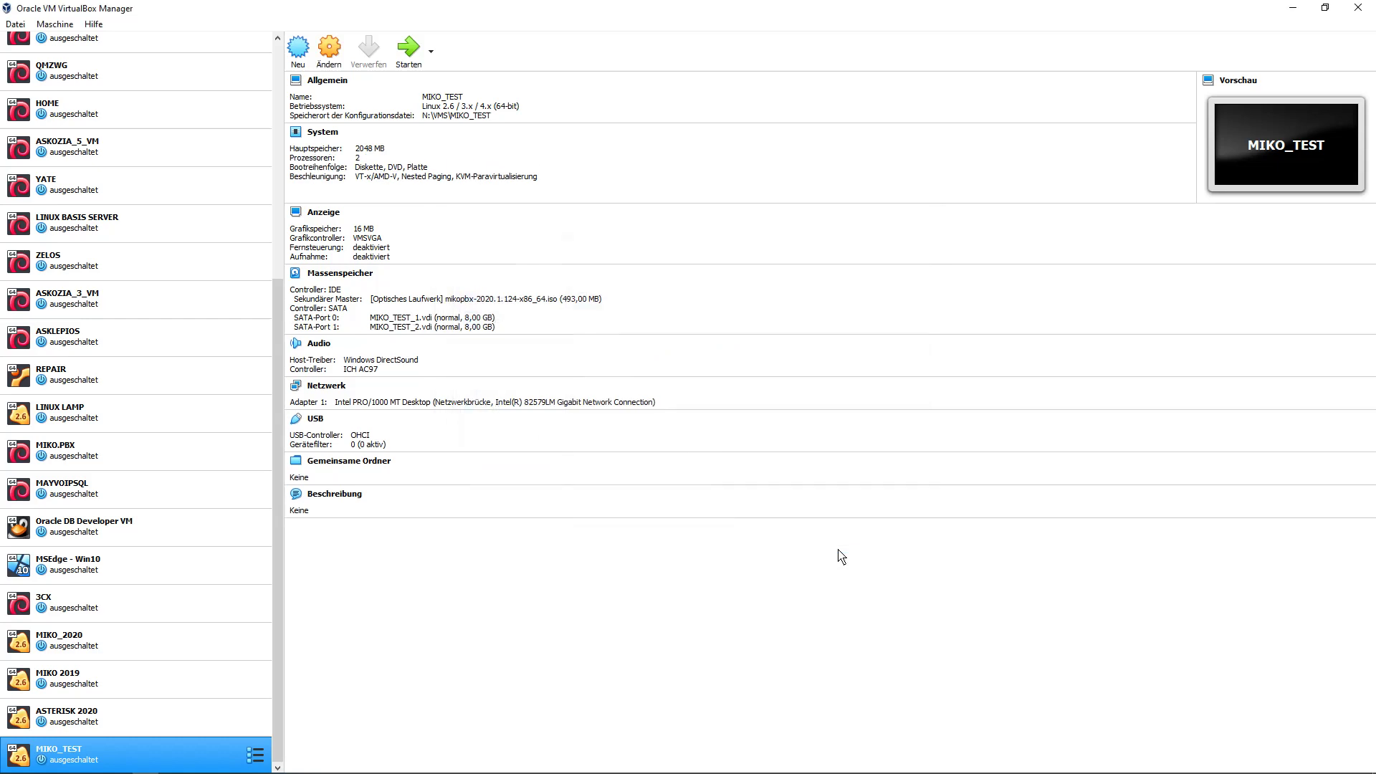
Launch MIKO_TEST so it boots into the MikoPBX live-CD menu.
click(409, 48)
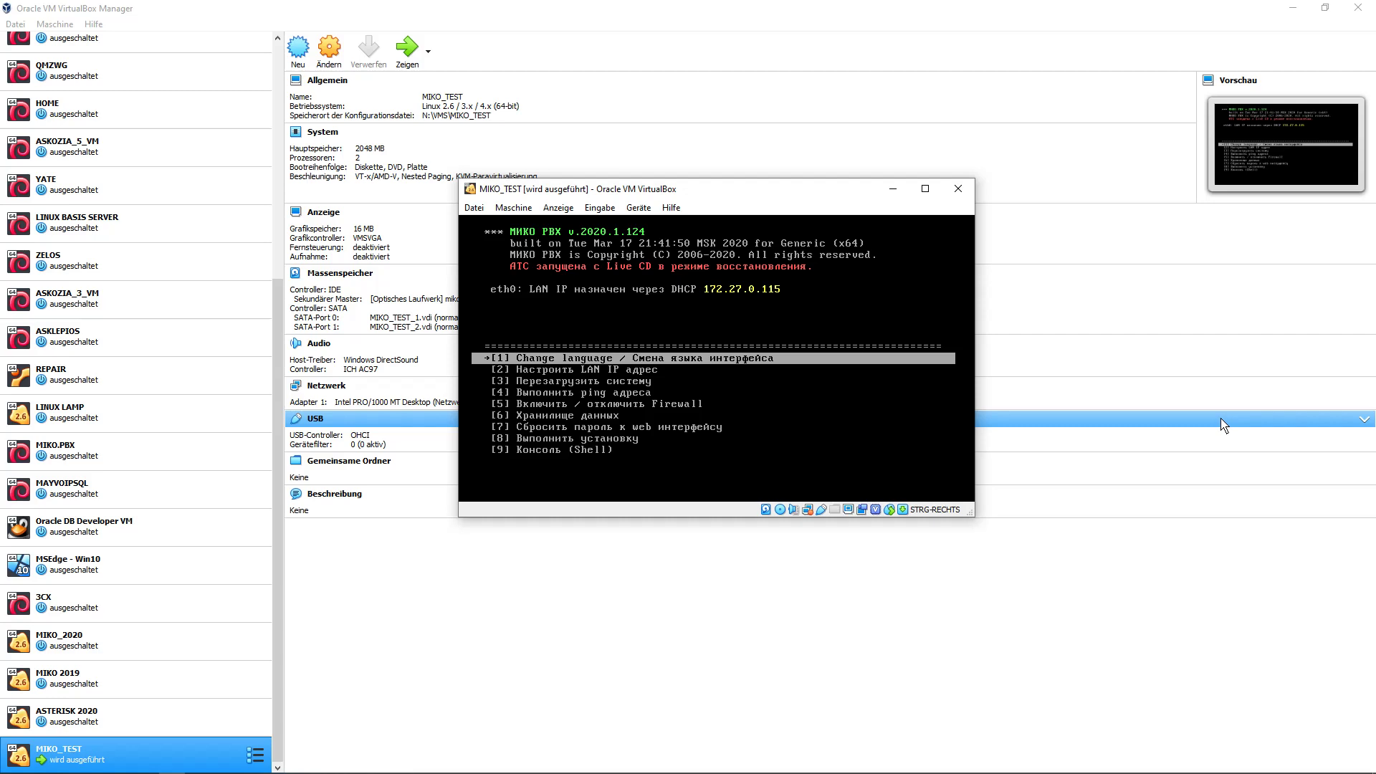
Switch the console to English and install MikoPBX onto disk sda, confirming with y.
key(Return)
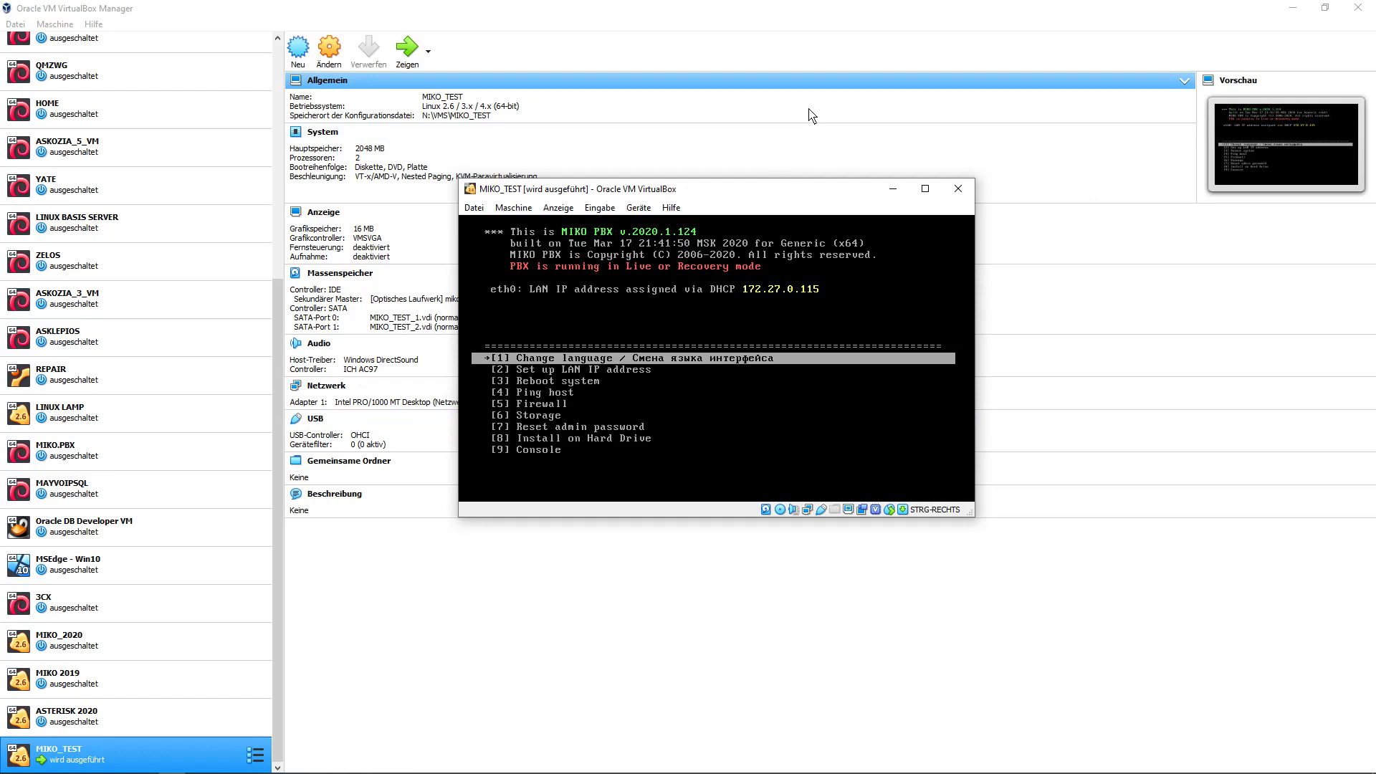
key(8)
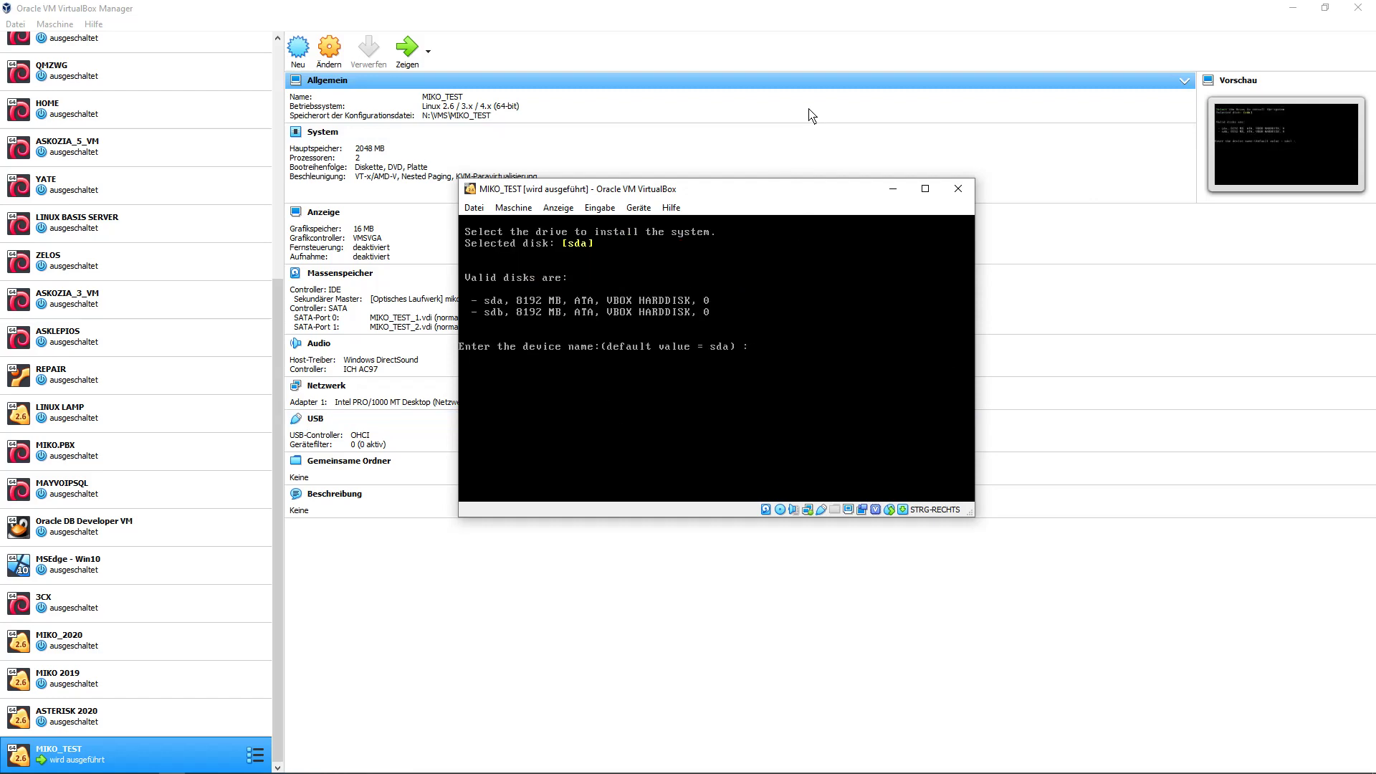
text(sda)
key(Return)
text(y)
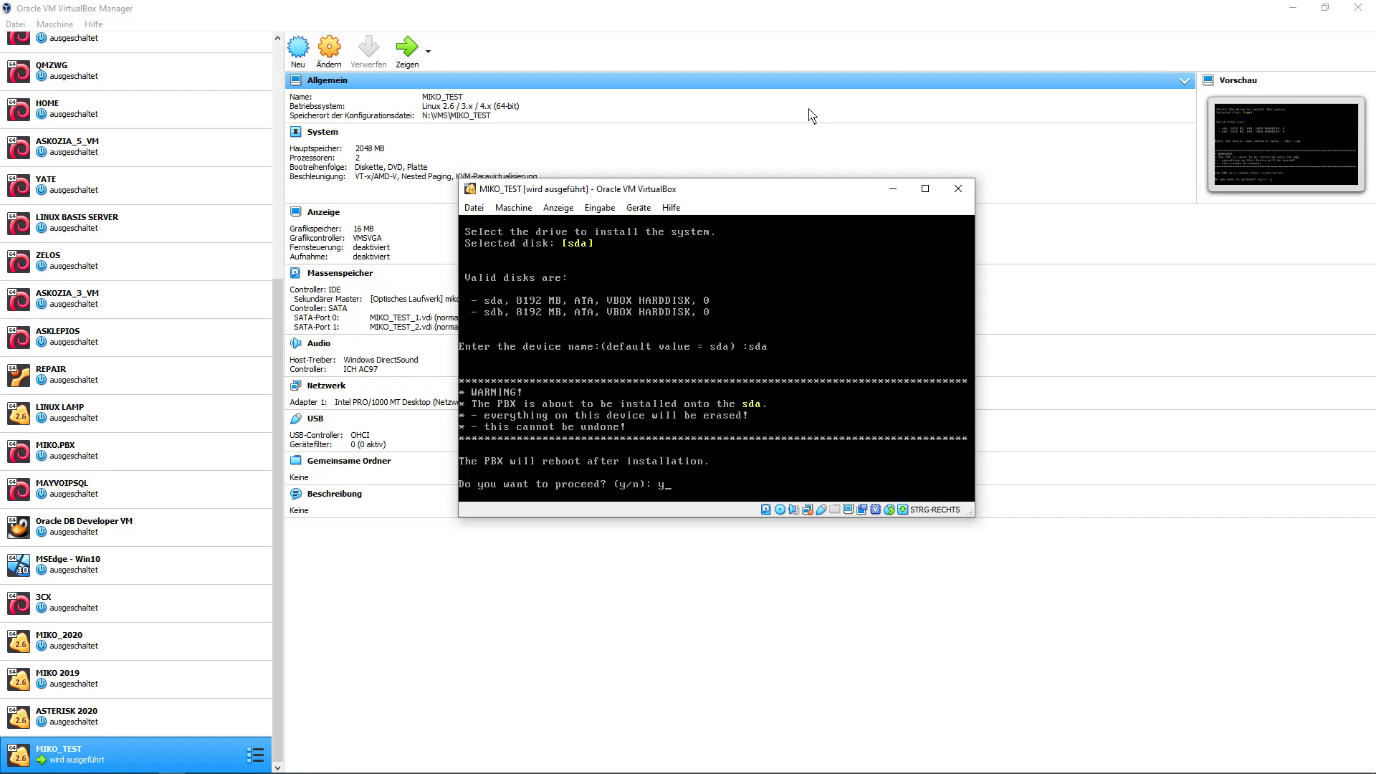
key(Return)
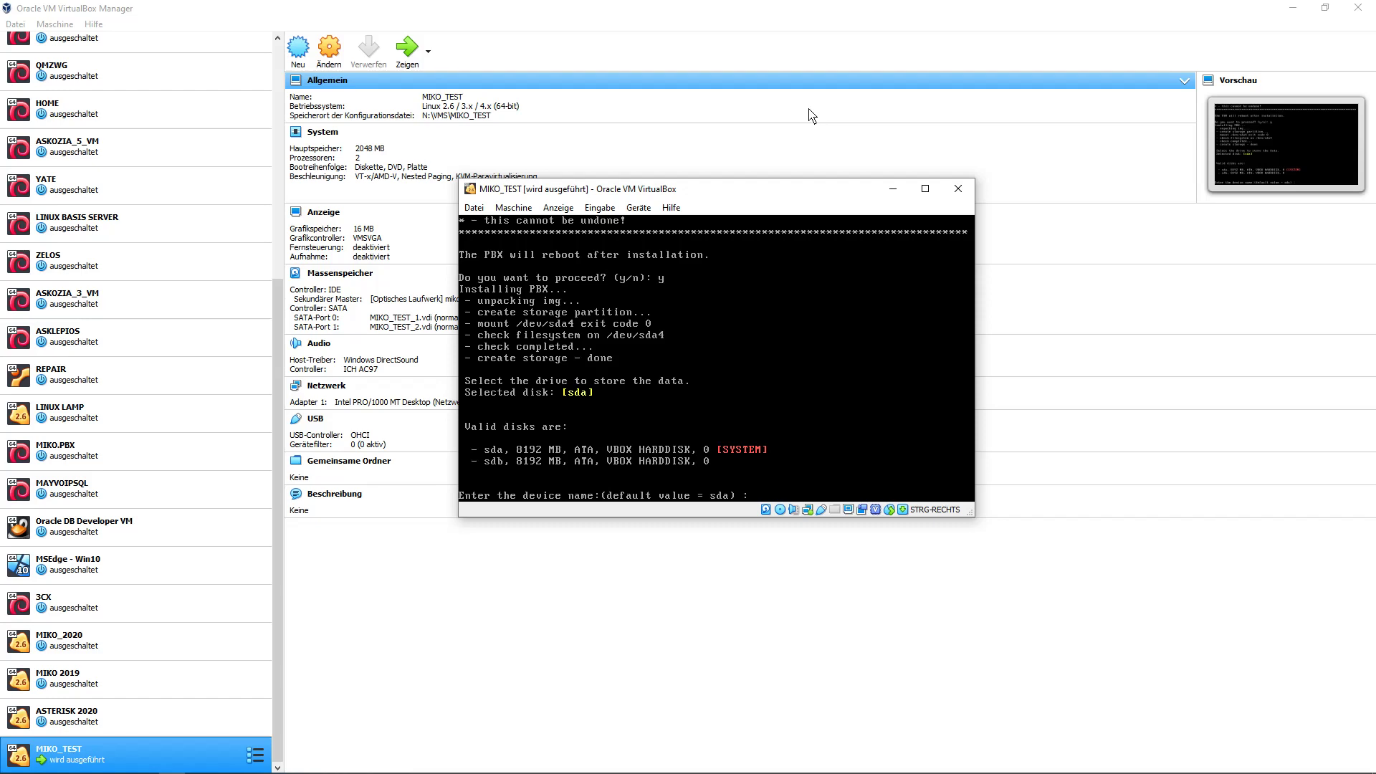
Use sdb as the data storage disk, then connect storage from menu 6 after reboot.
text(sdb)
key(Return)
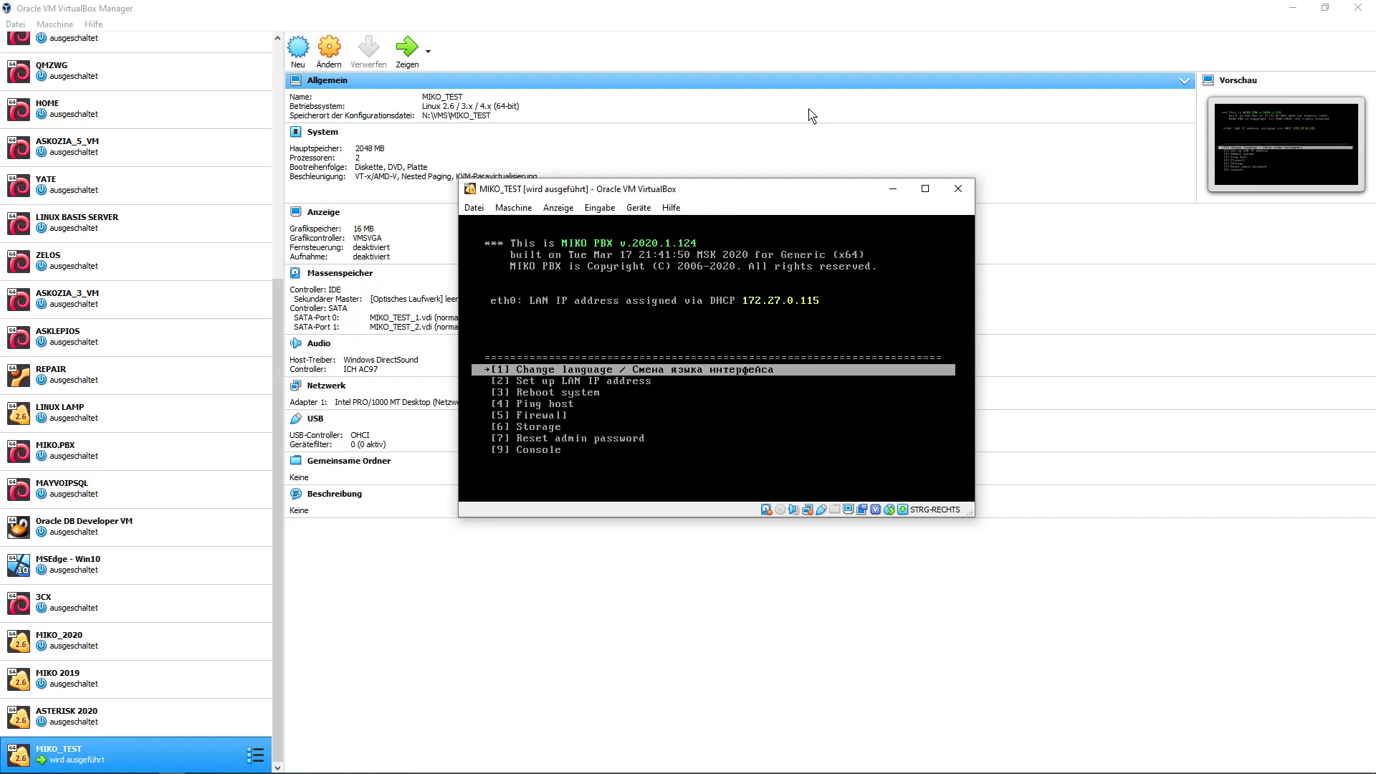
key(6)
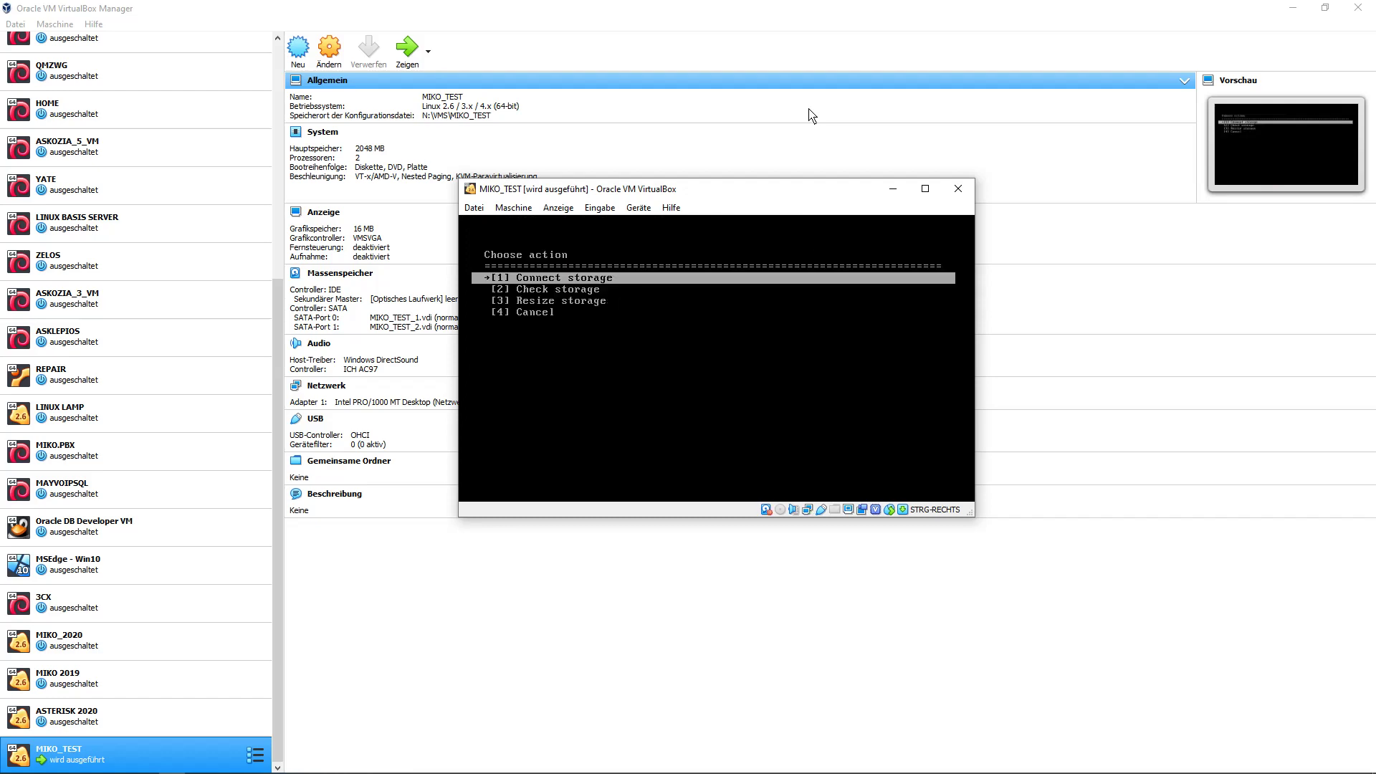
key(1)
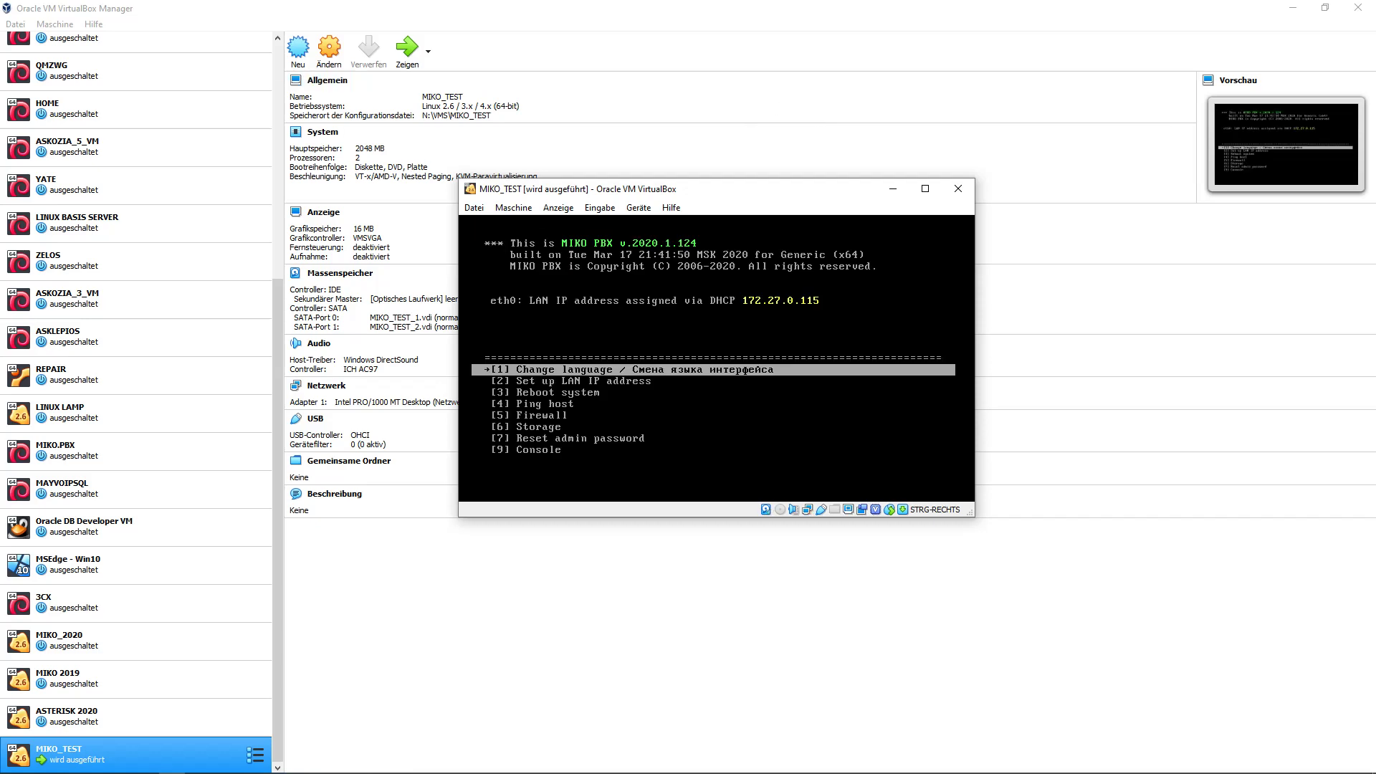
Load 172.27.0.115 in Edge and maximize the browser window.
click(91, 762)
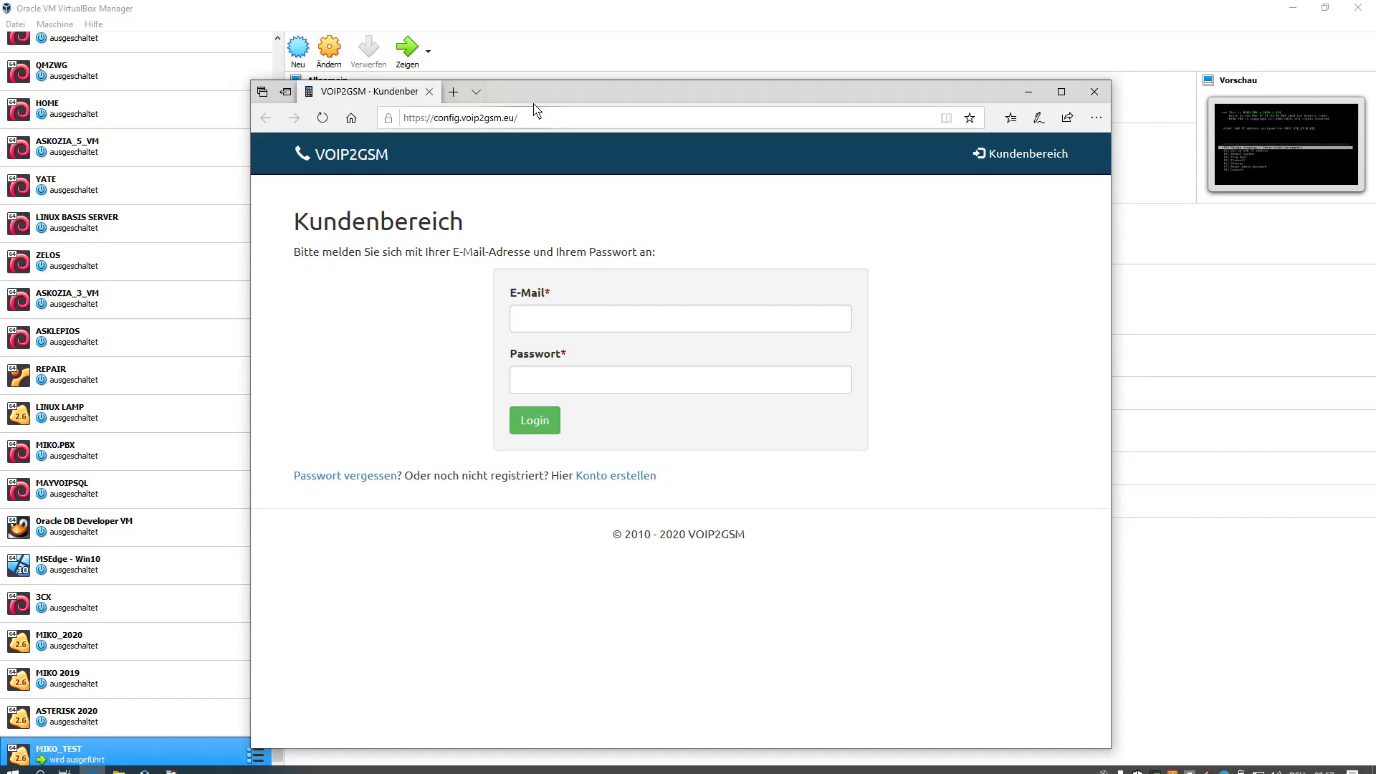
click(562, 121)
text(172)
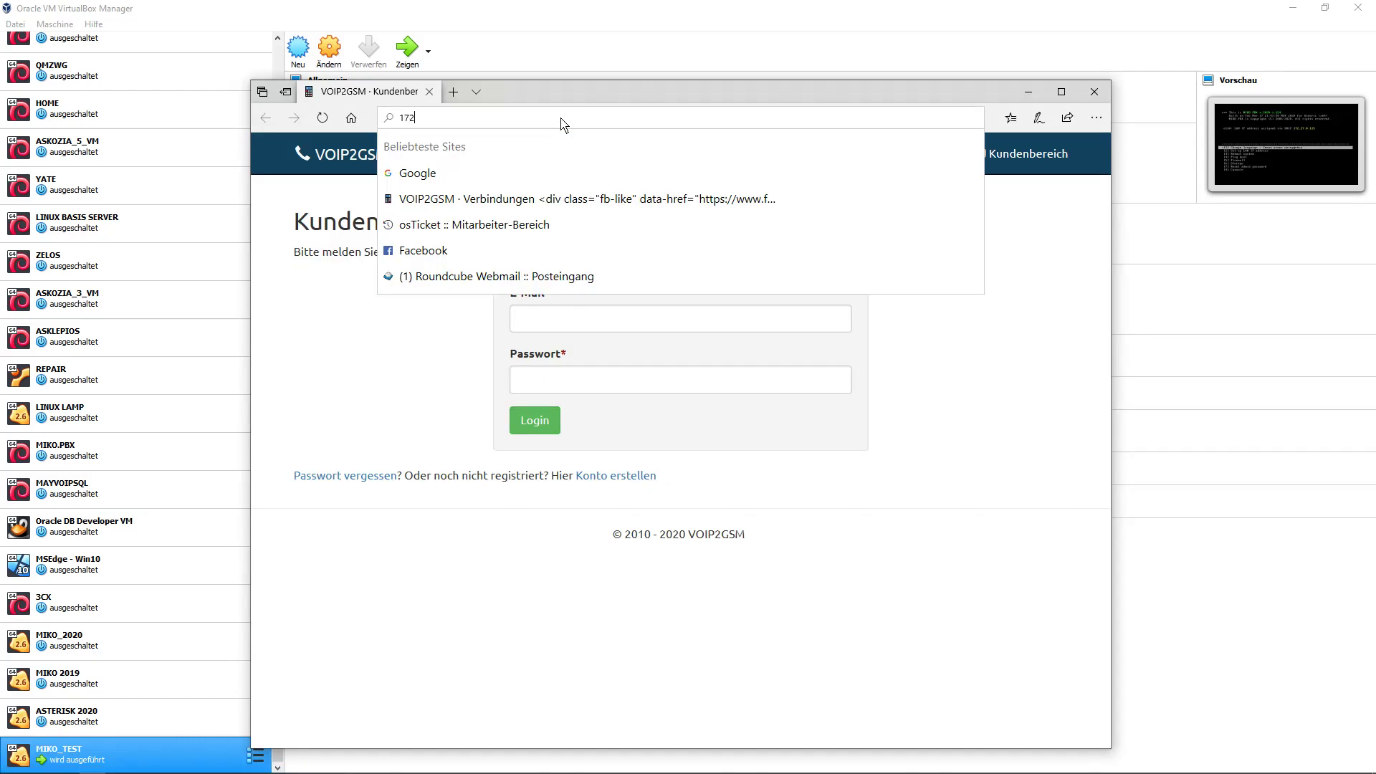
text(.27.0.)
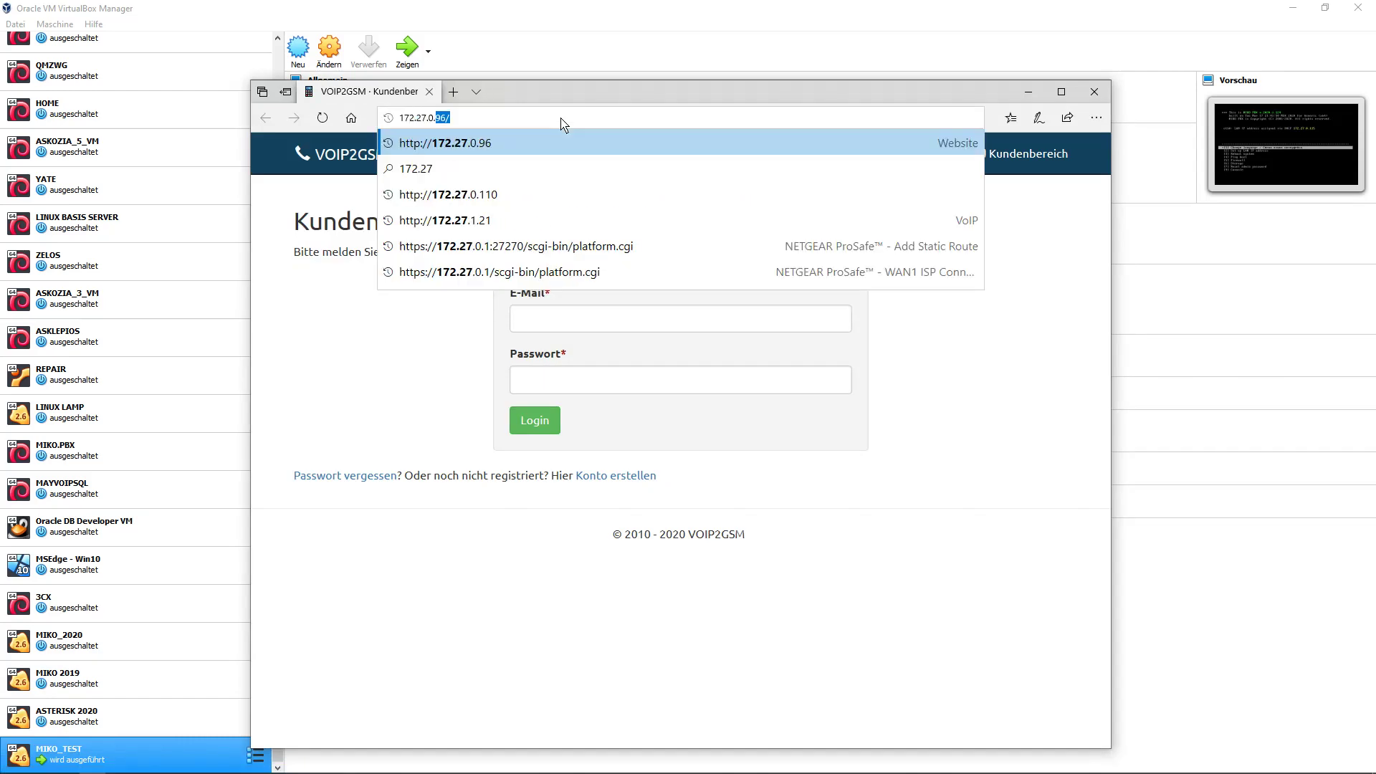
text(115)
key(Return)
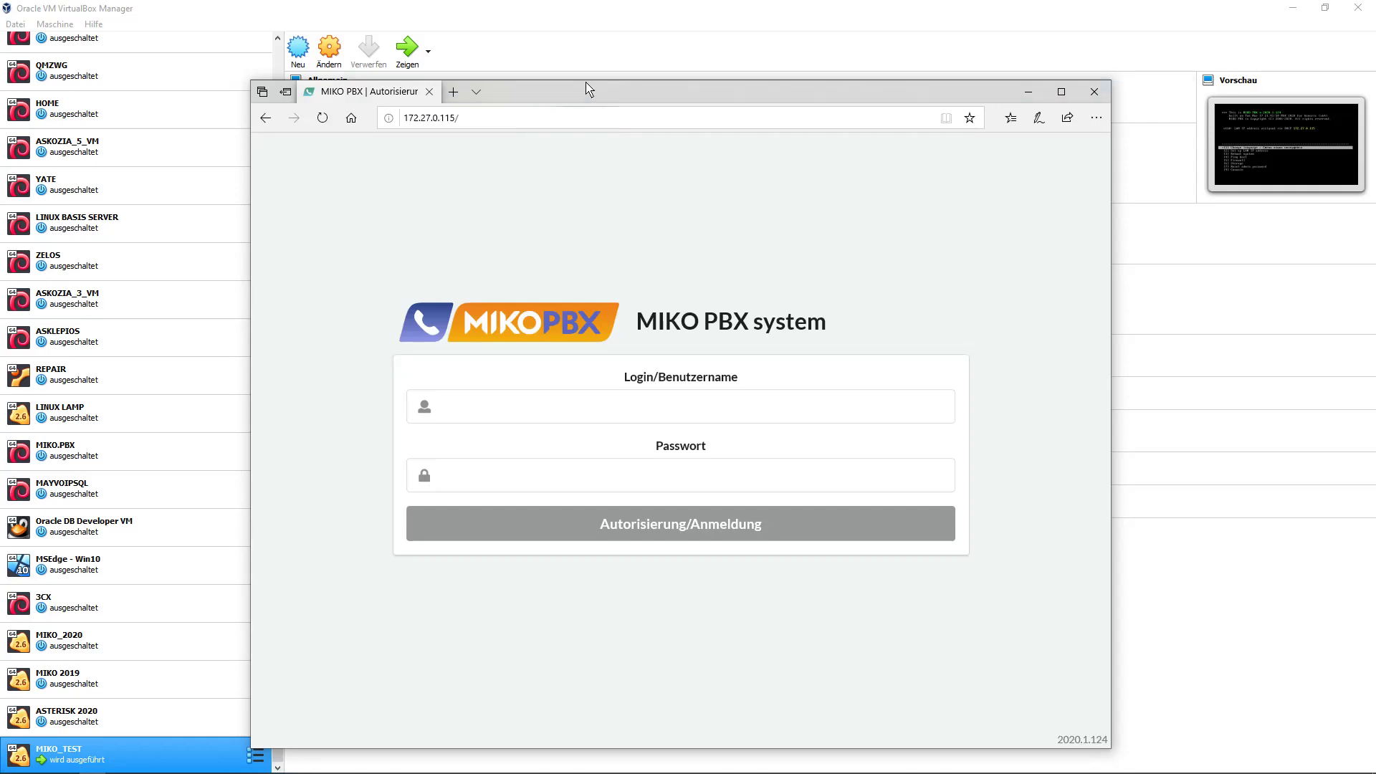
double_click(592, 98)
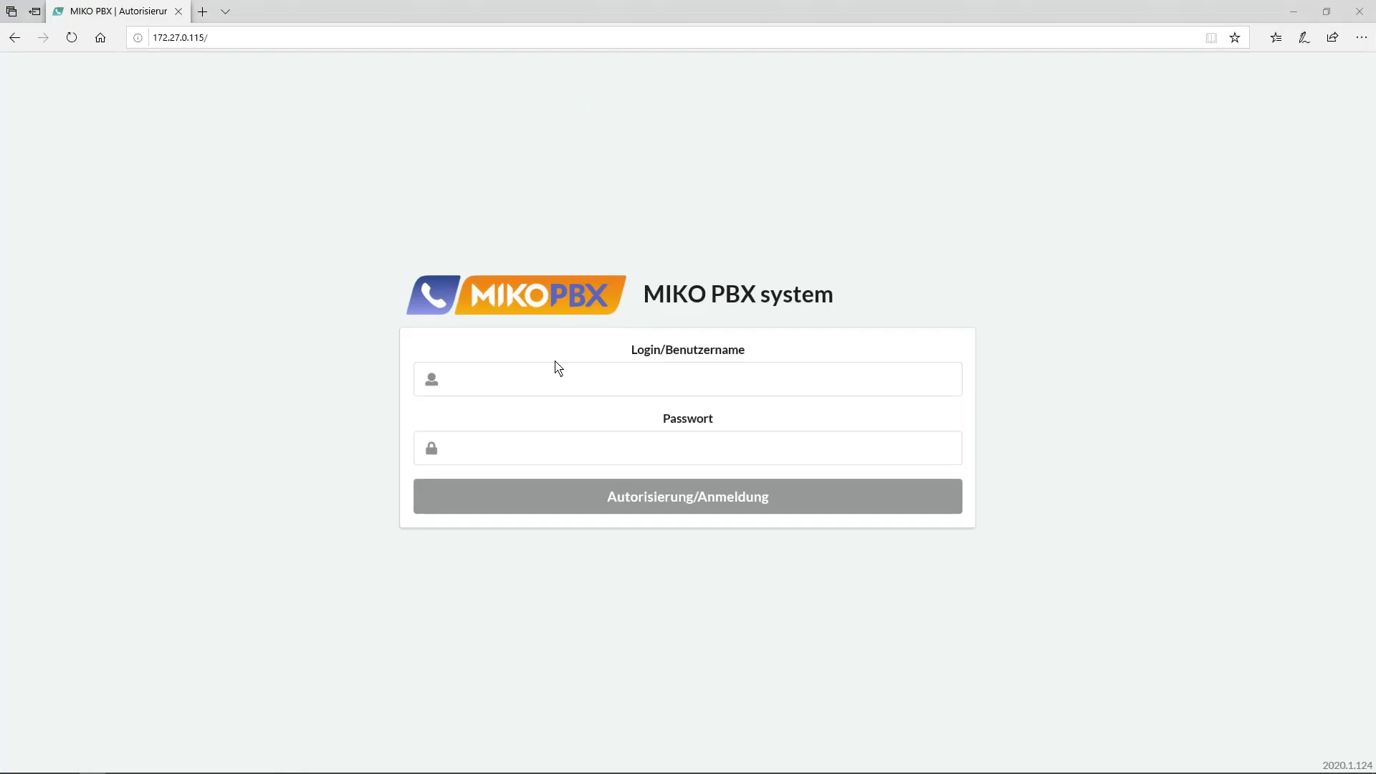
Log in to MikoPBX with the admin credentials and decline Edge's offer to save the password.
click(558, 387)
text(admin)
key(Tab)
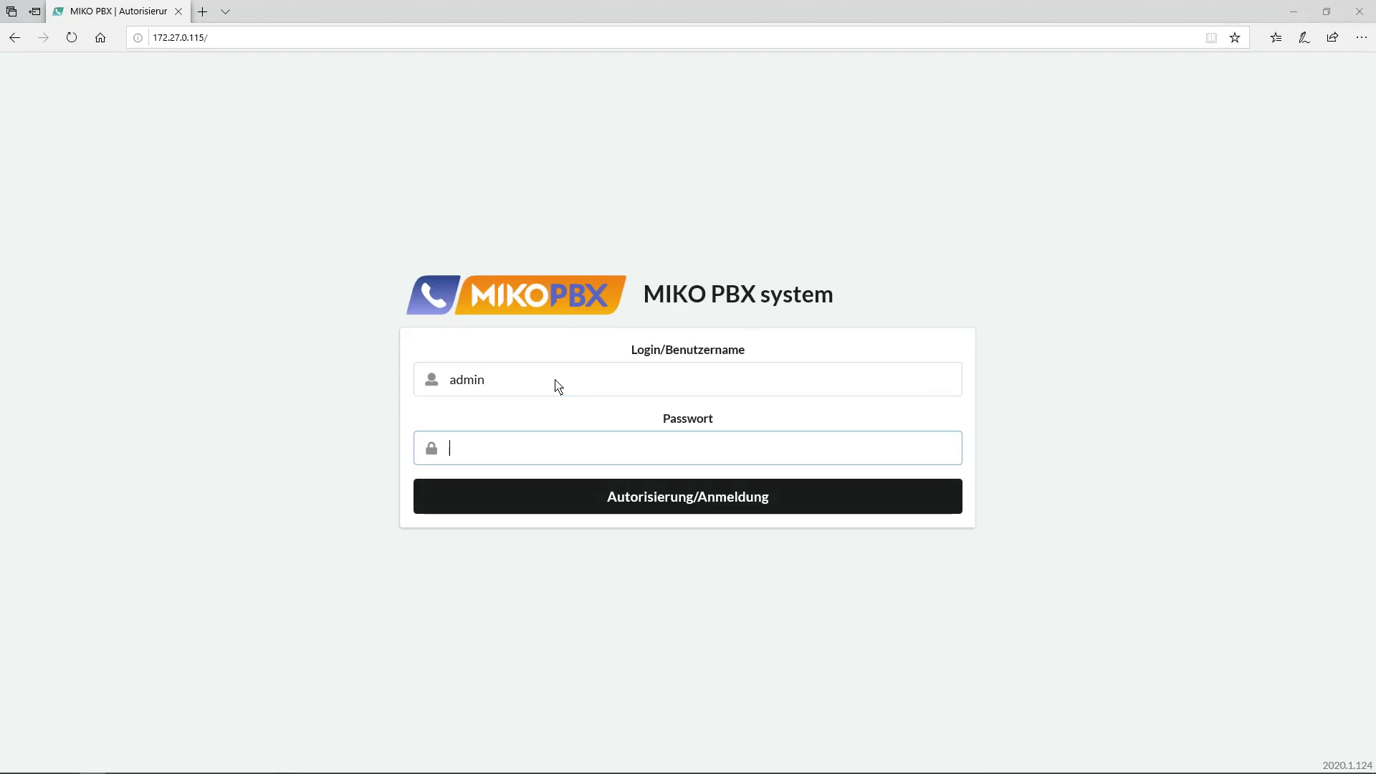
text(admin)
key(Return)
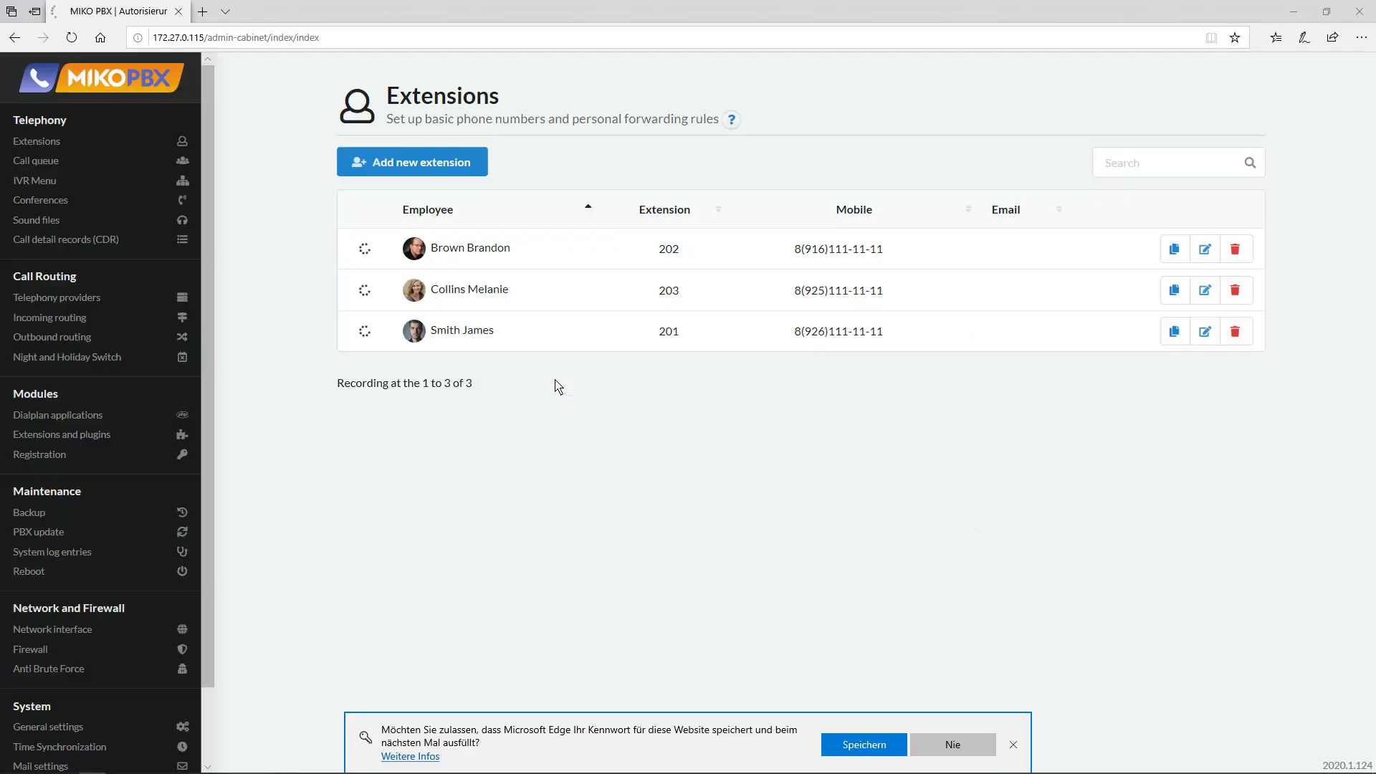
click(1014, 745)
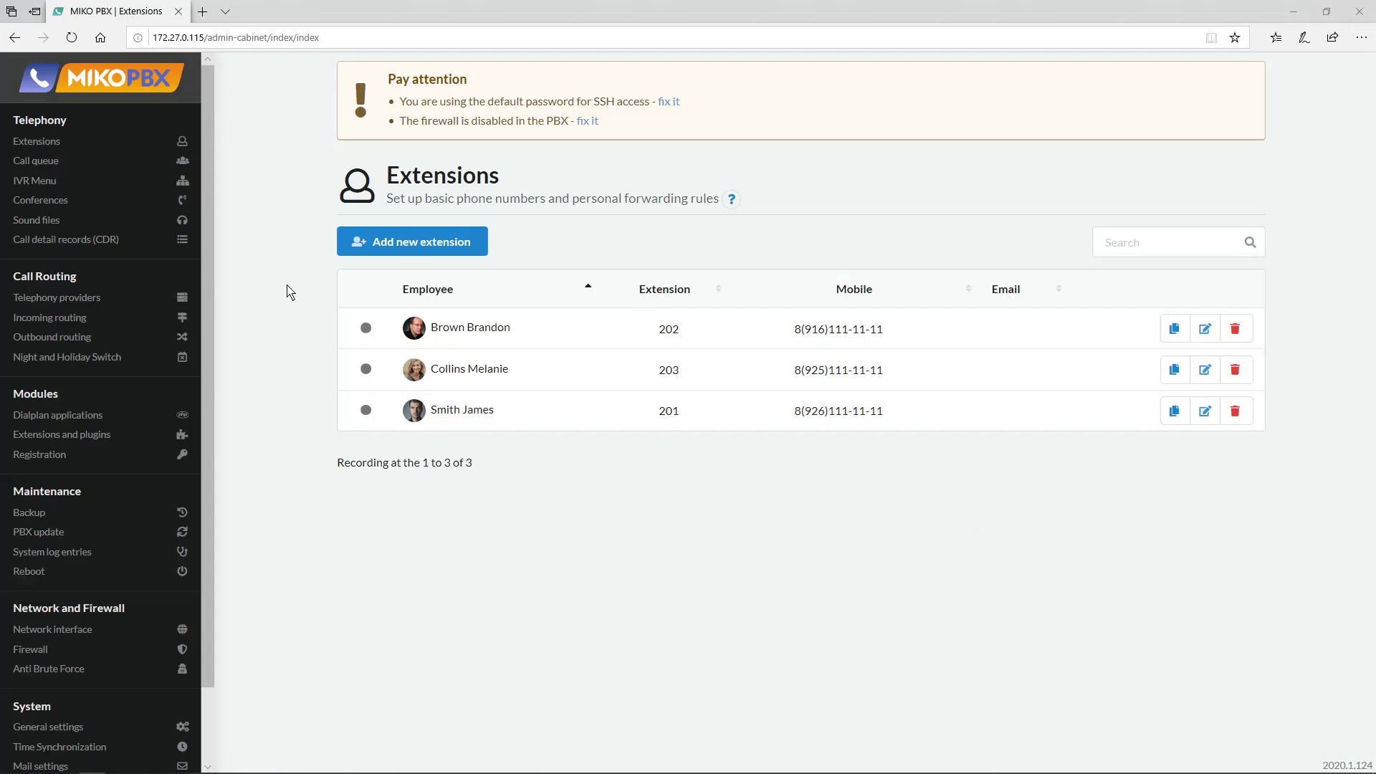
mouse_move(211, 369)
mouse_down()
mouse_move(210, 450)
mouse_move(213, 350)
mouse_up()
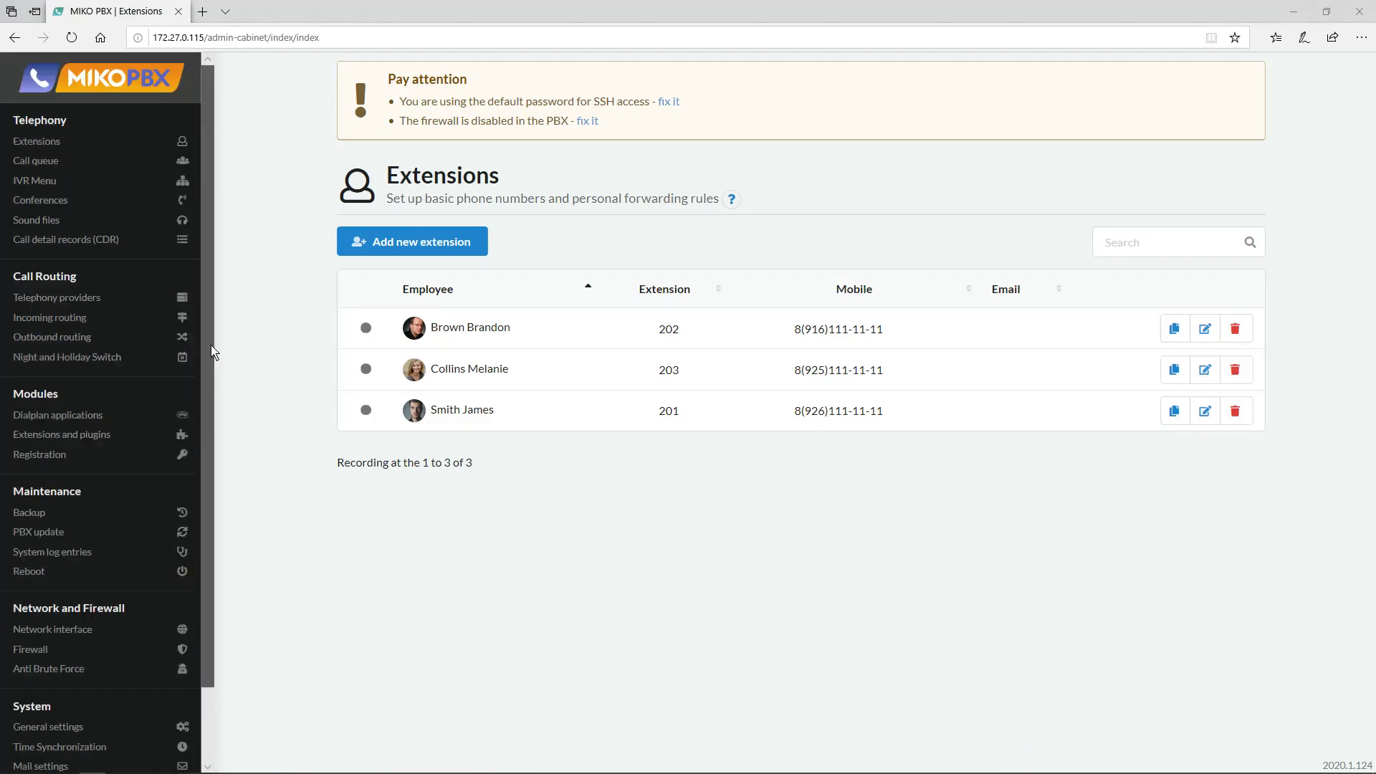
Delete all five Night and Holiday Switch time intervals.
click(72, 356)
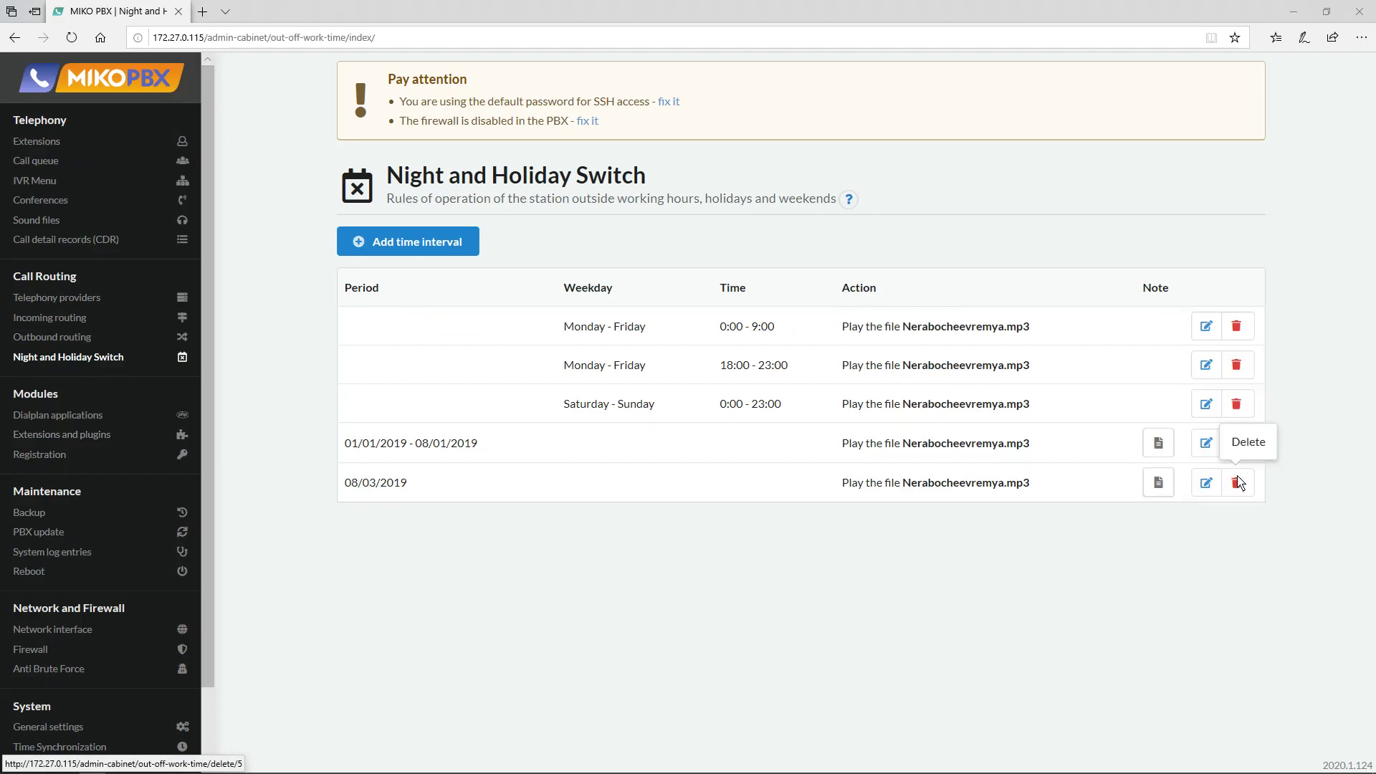
click(1237, 483)
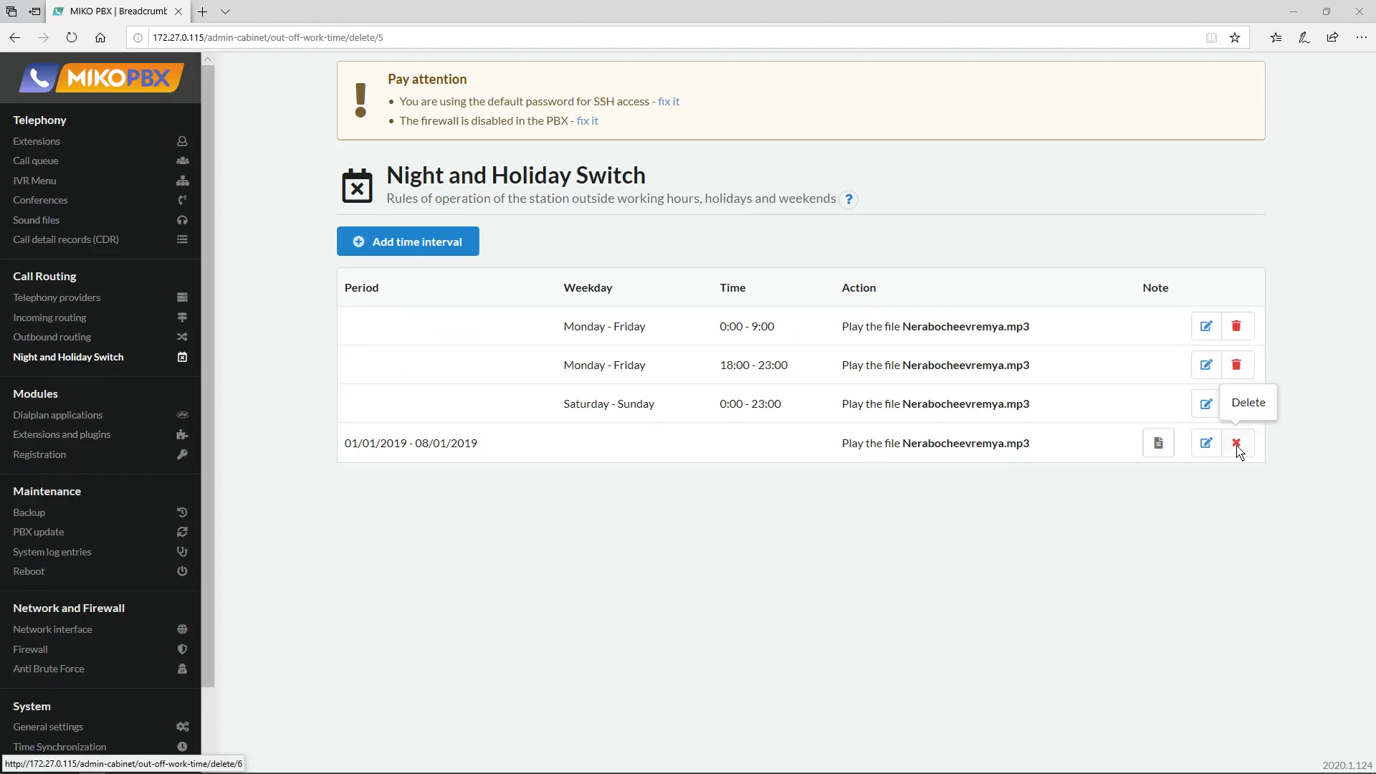
click(1236, 445)
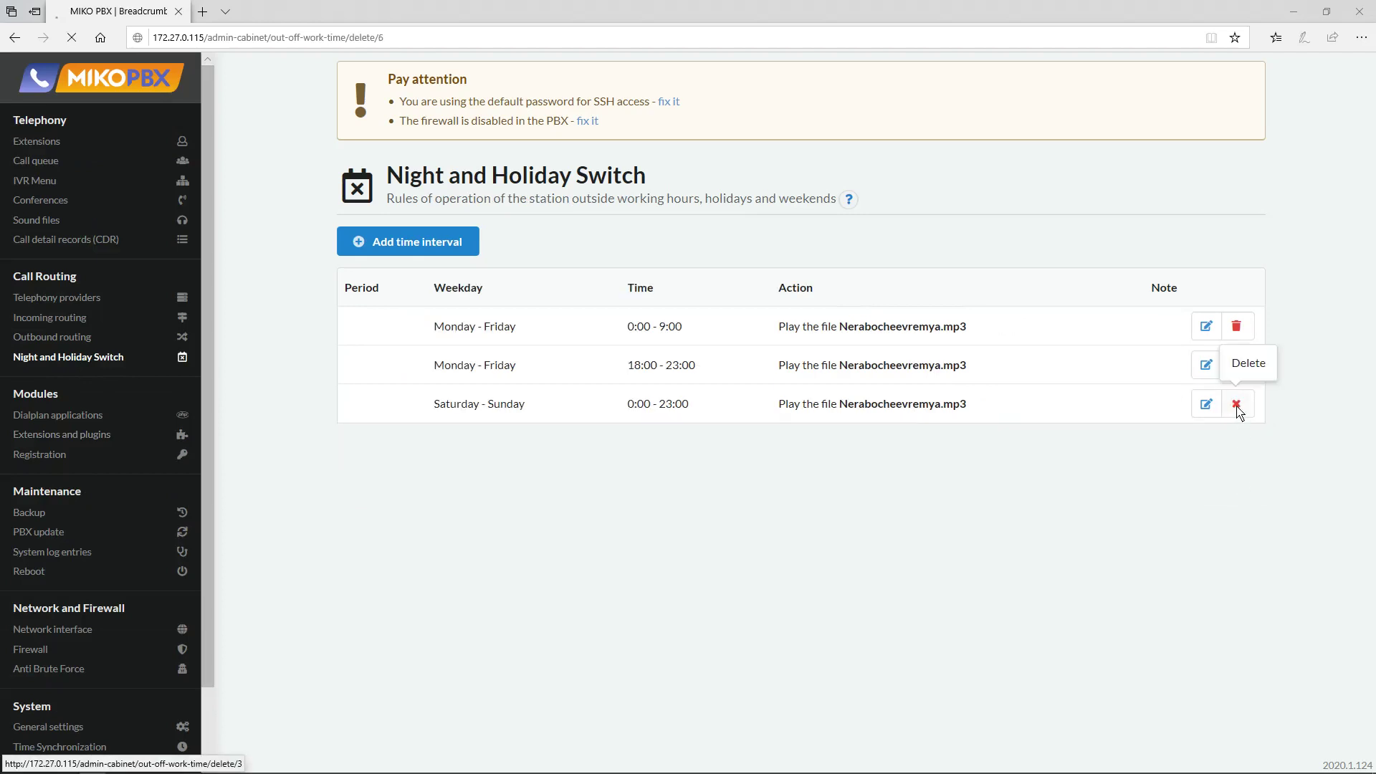
click(1237, 406)
click(1237, 363)
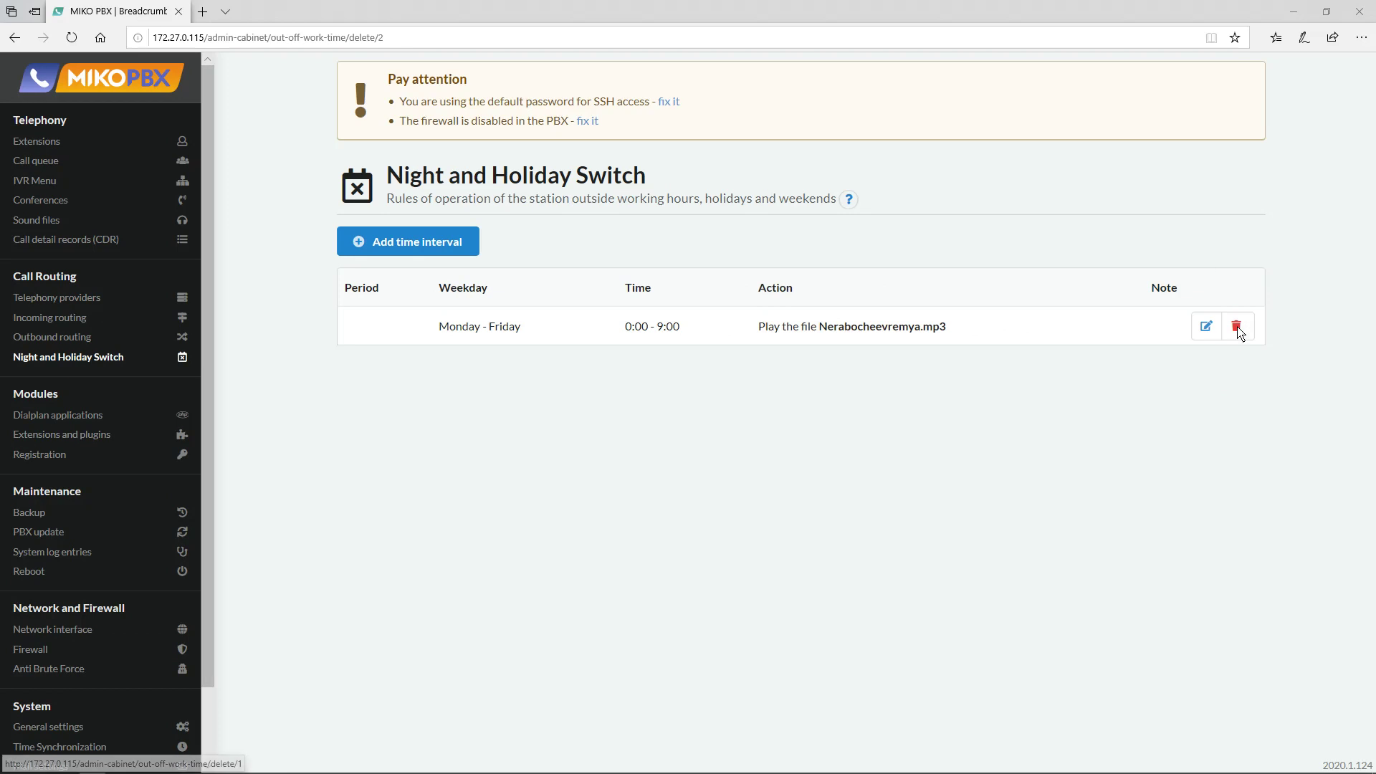
click(1237, 326)
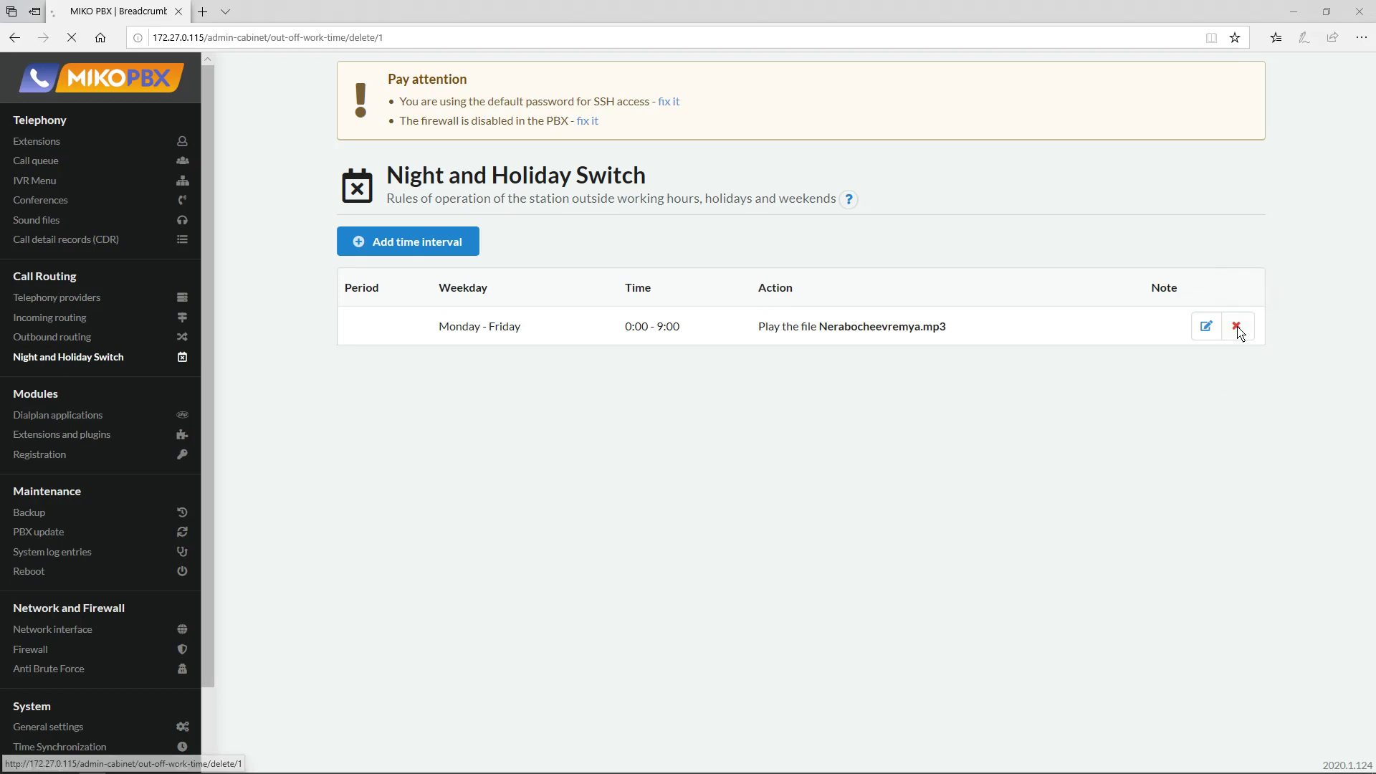
Delete the demo outbound and incoming rules and save the default incoming route as Hang up.
click(83, 337)
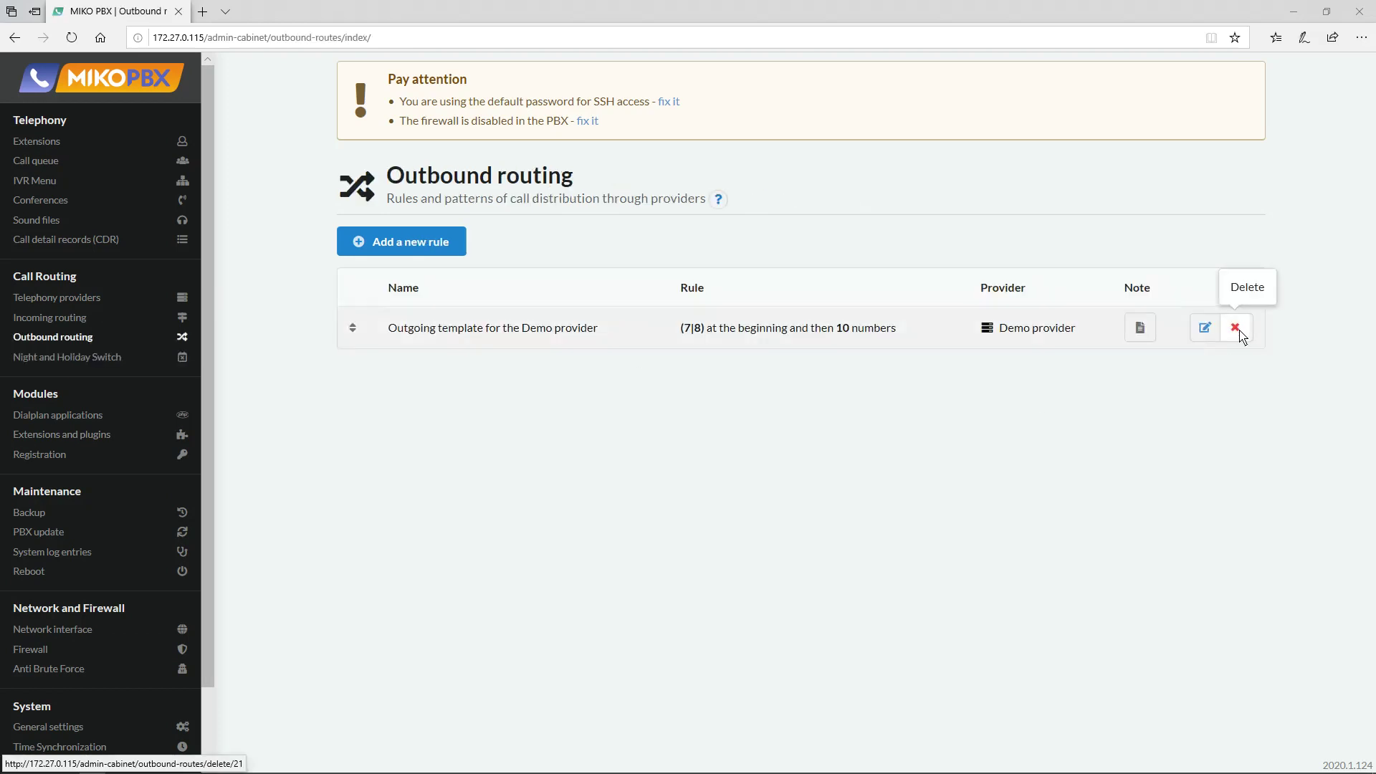
click(1239, 331)
click(92, 316)
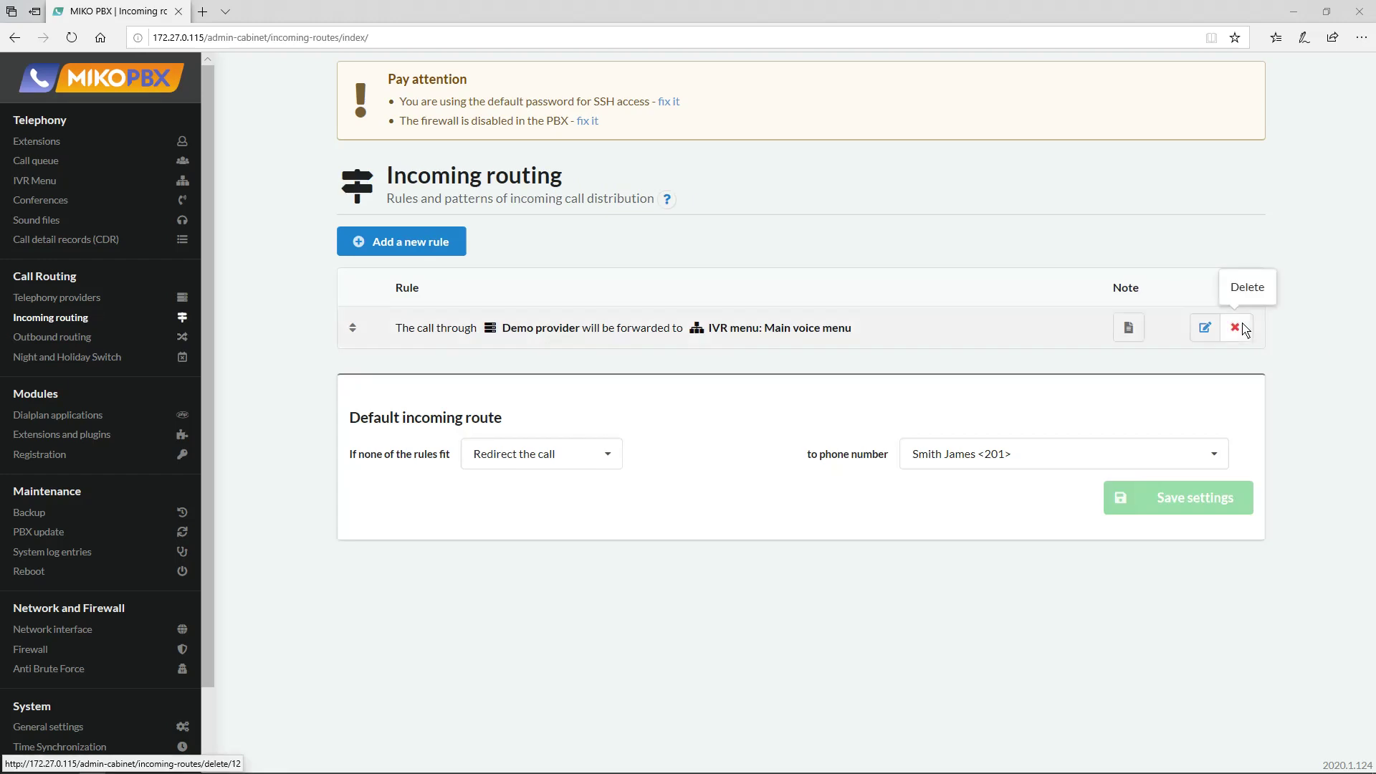
click(1236, 329)
click(507, 369)
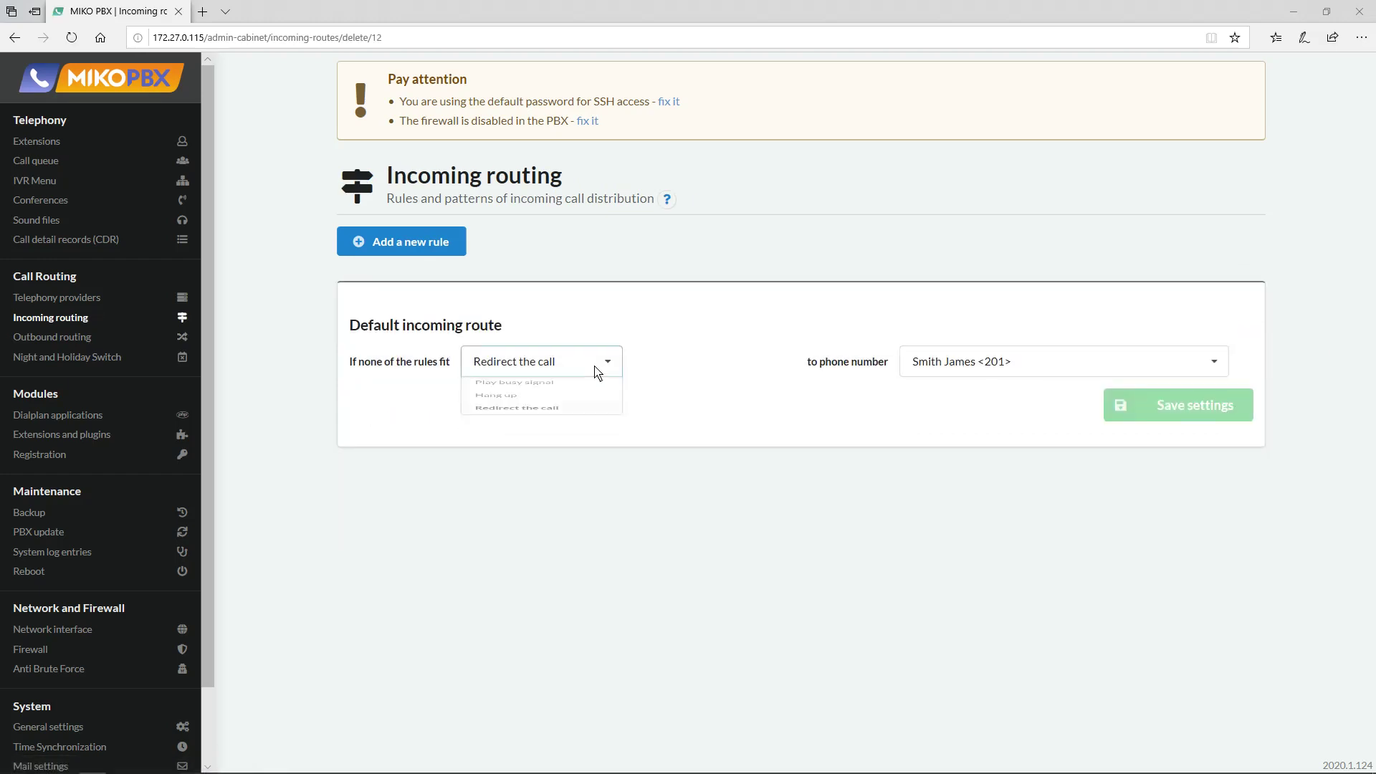
click(509, 424)
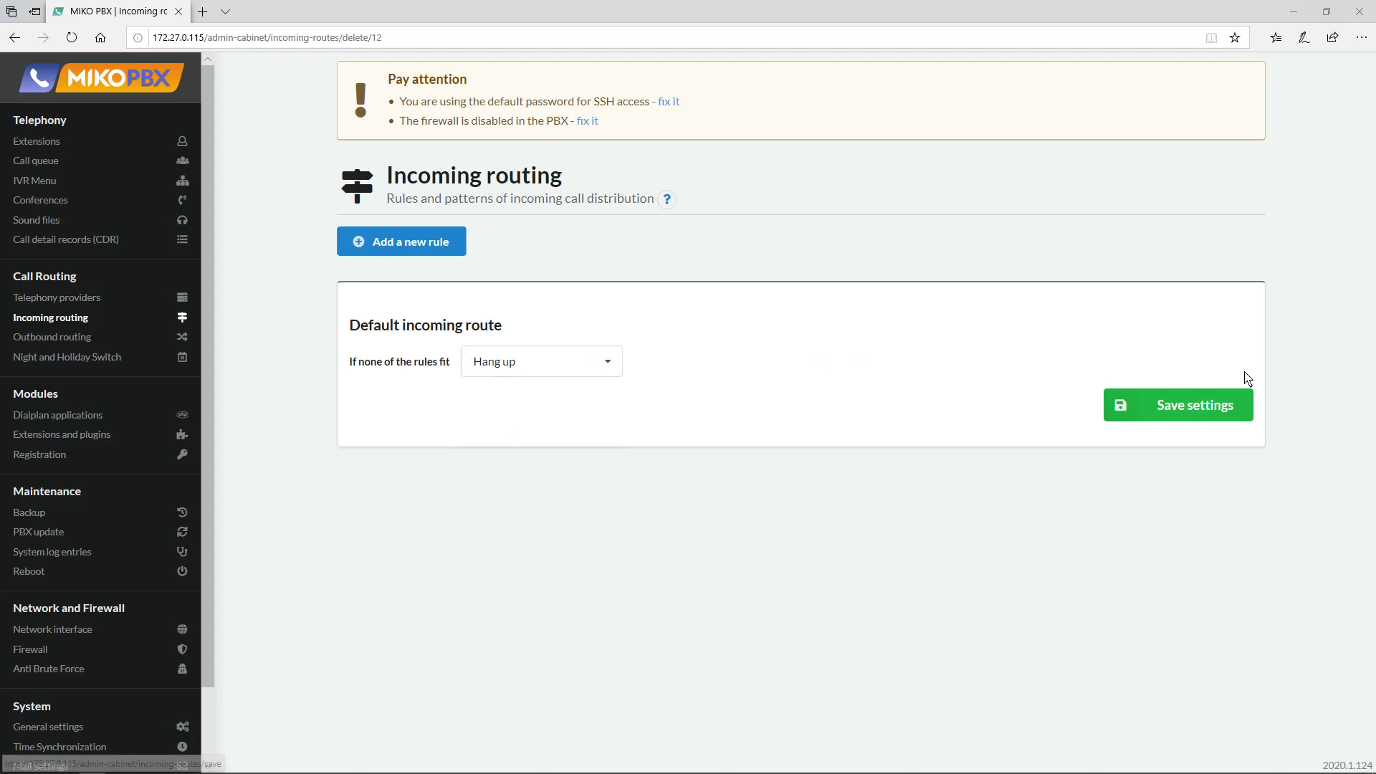
click(1233, 405)
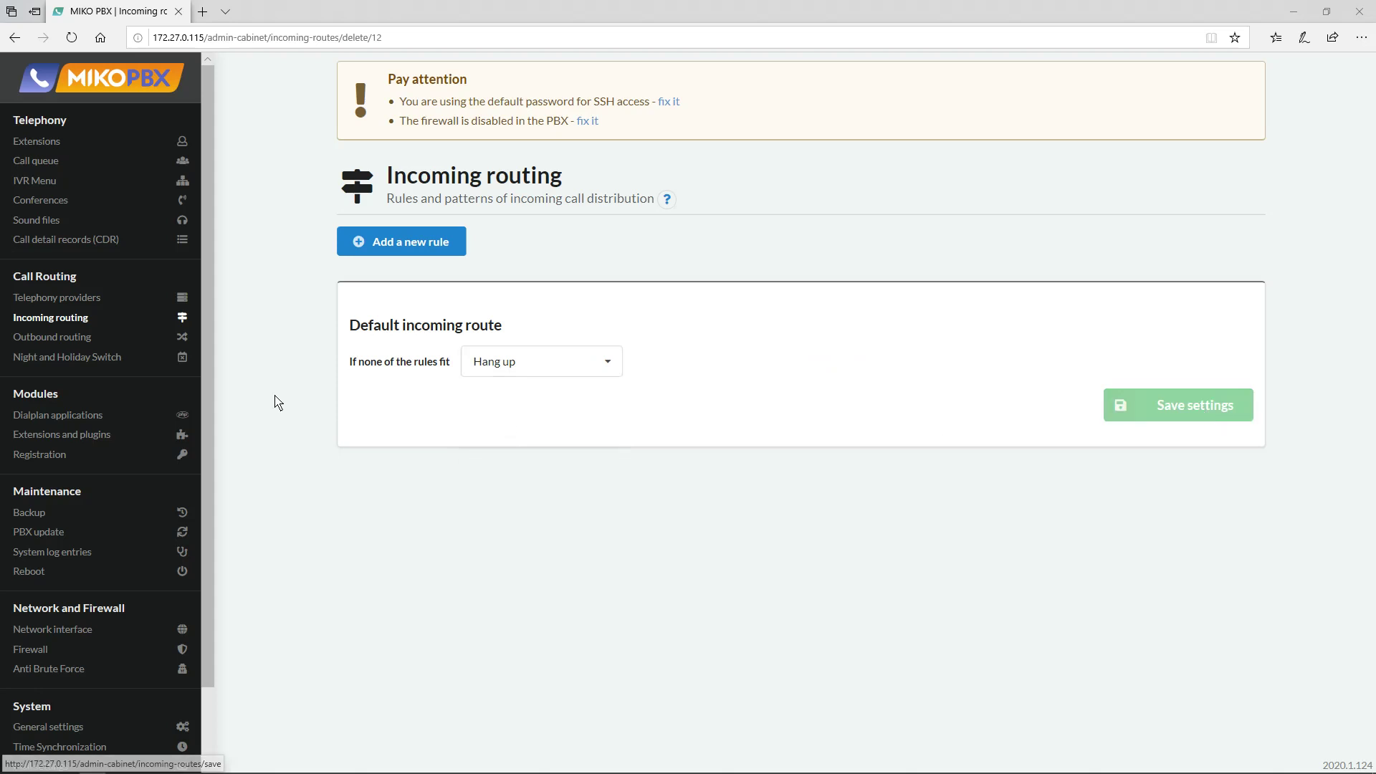
Delete the Demo SIP provider and the Main conference room.
click(72, 297)
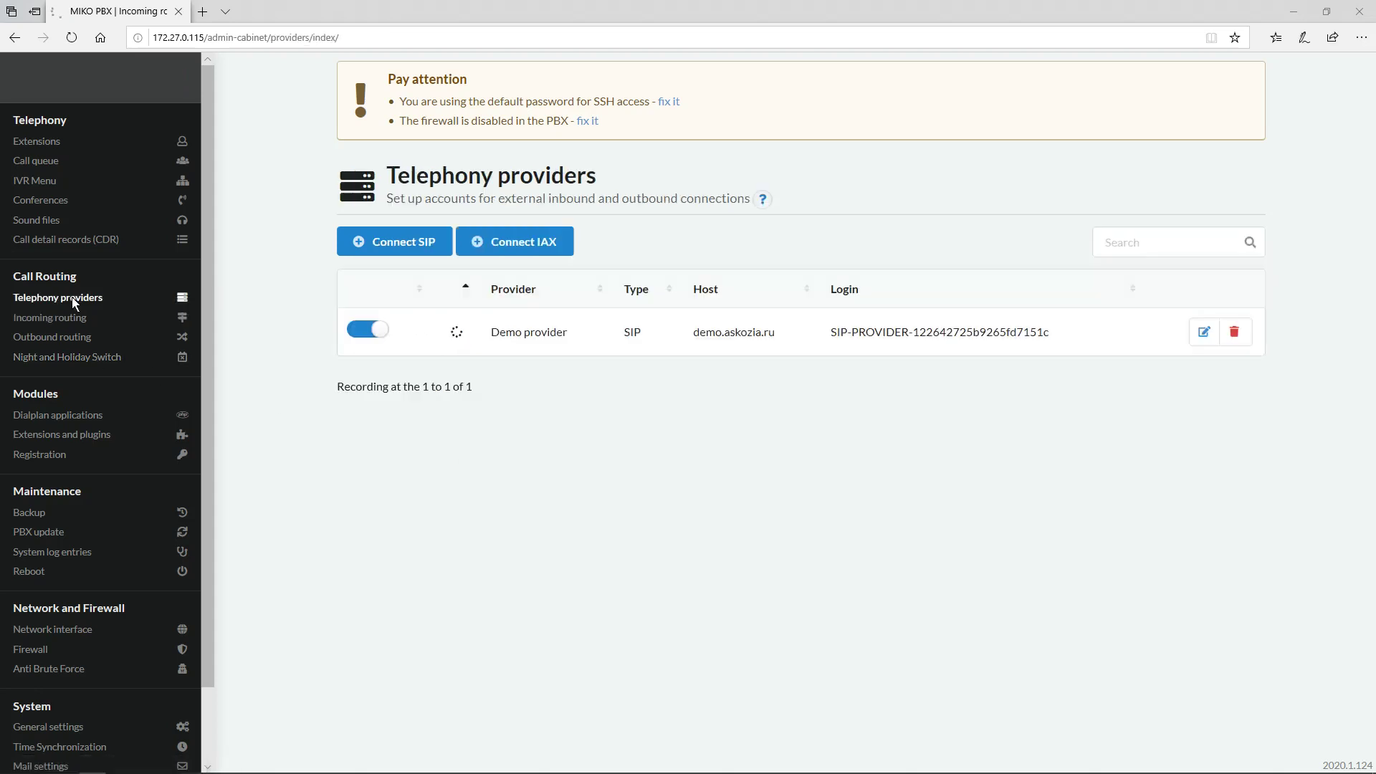
click(1236, 335)
click(1236, 336)
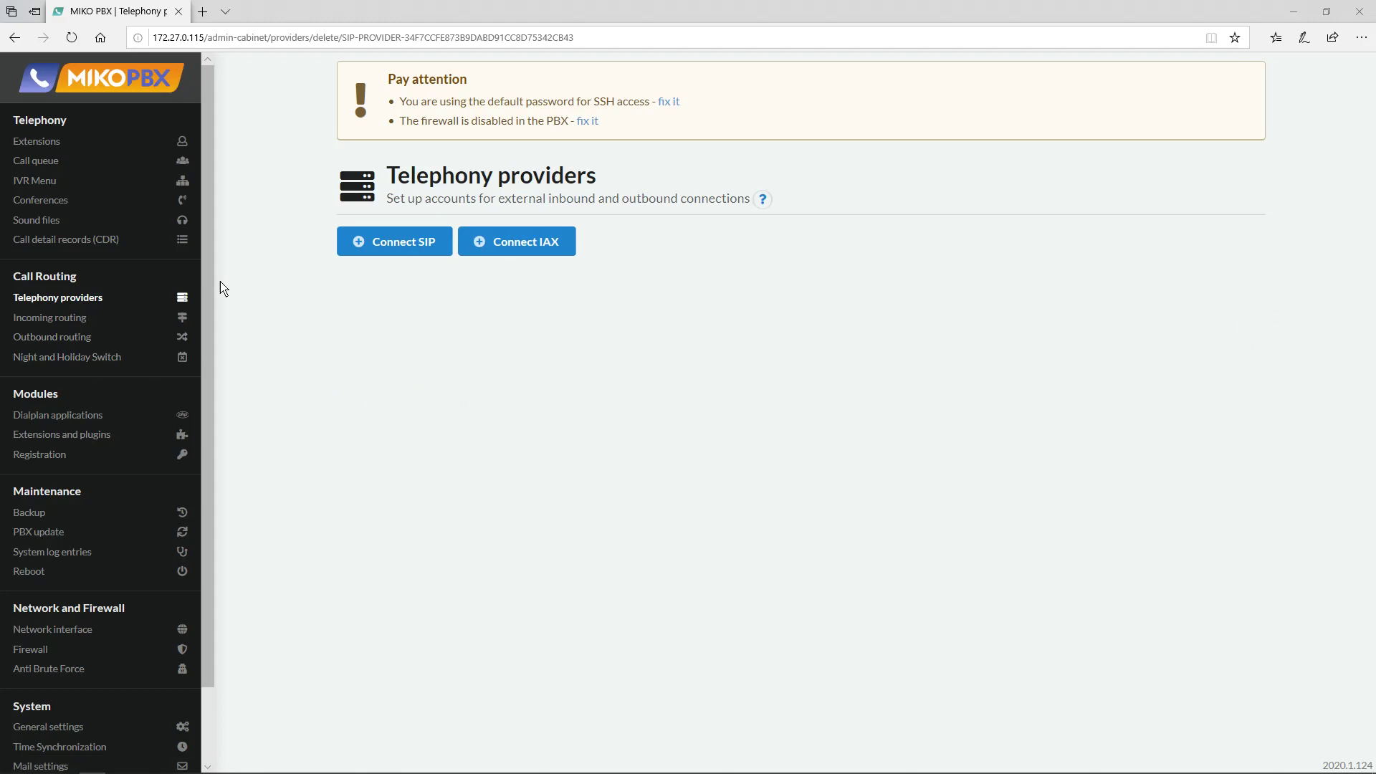
click(49, 199)
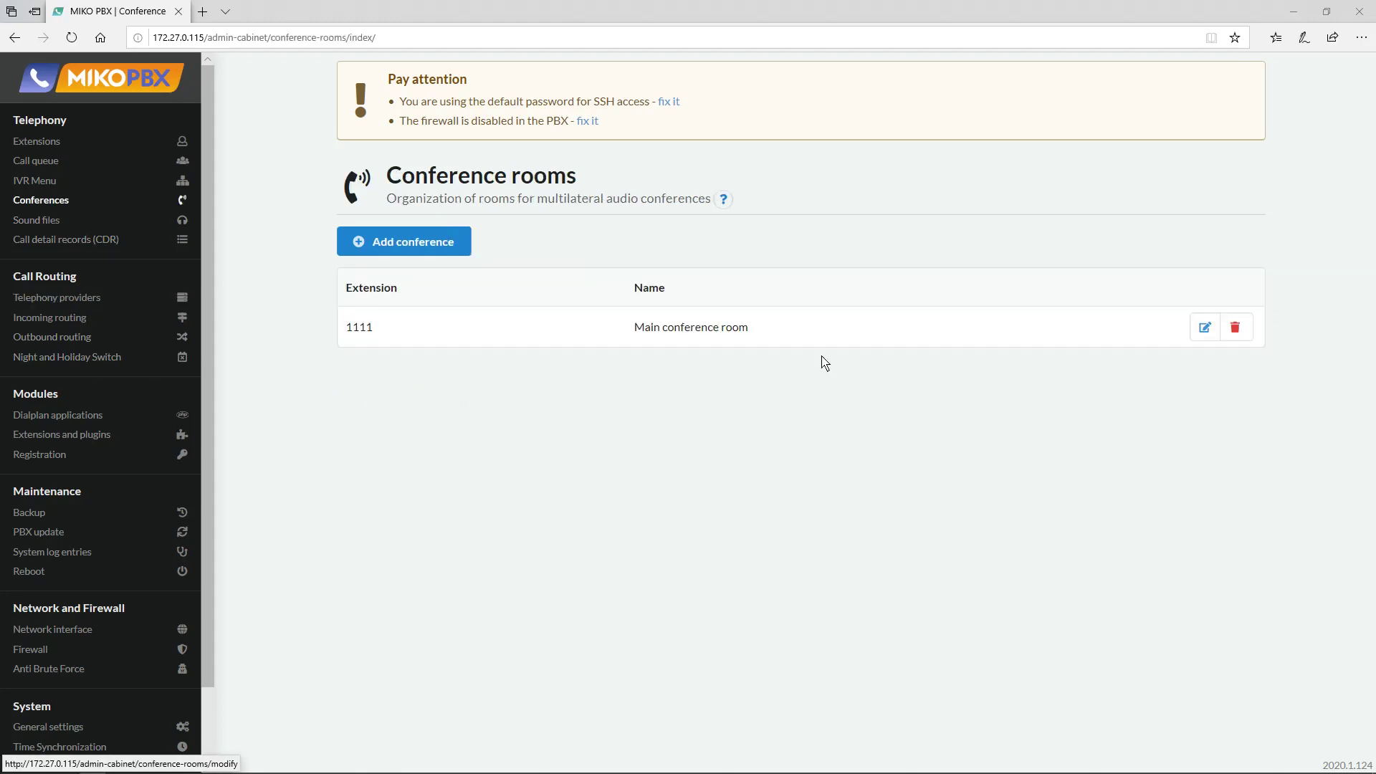
click(1236, 328)
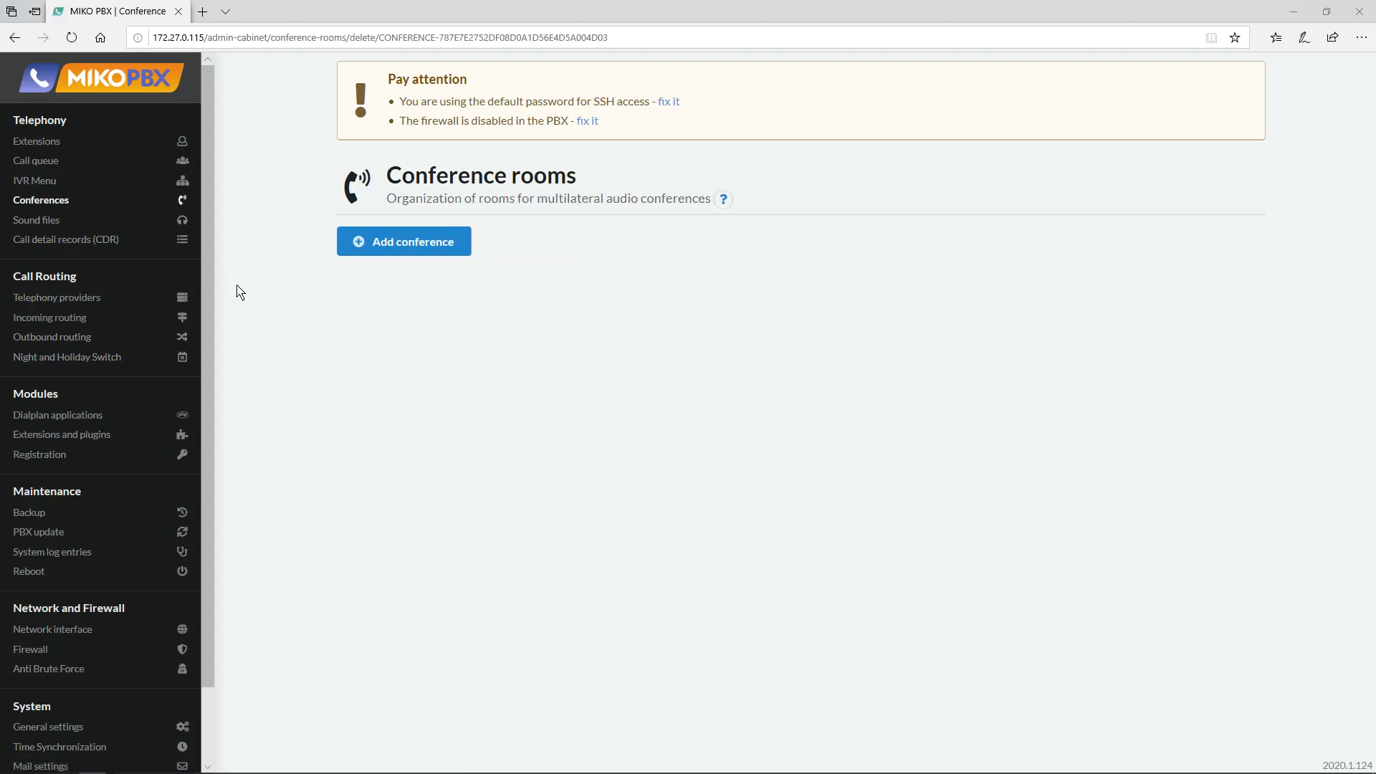
Delete the Main voice menu and the Technical Support Department and Sales office queues.
click(48, 181)
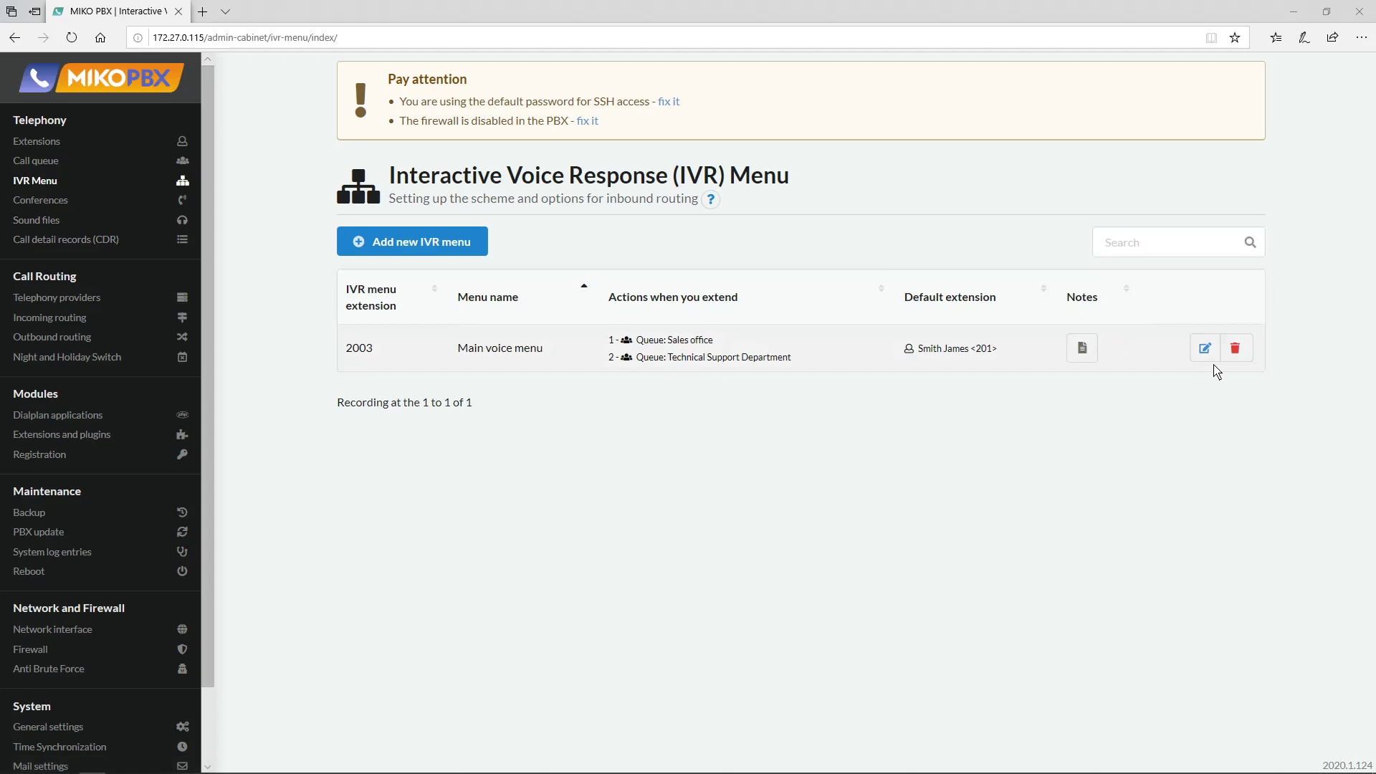
click(1237, 352)
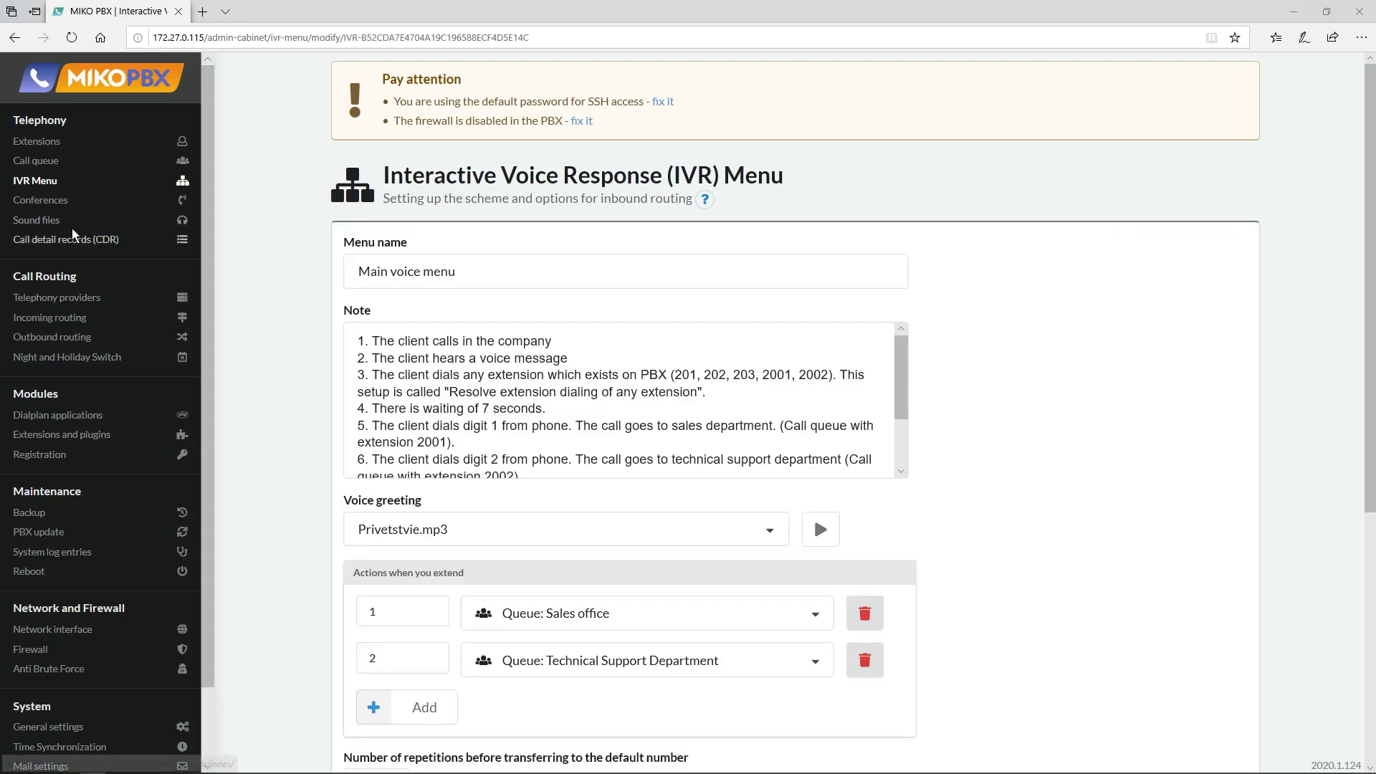
click(85, 180)
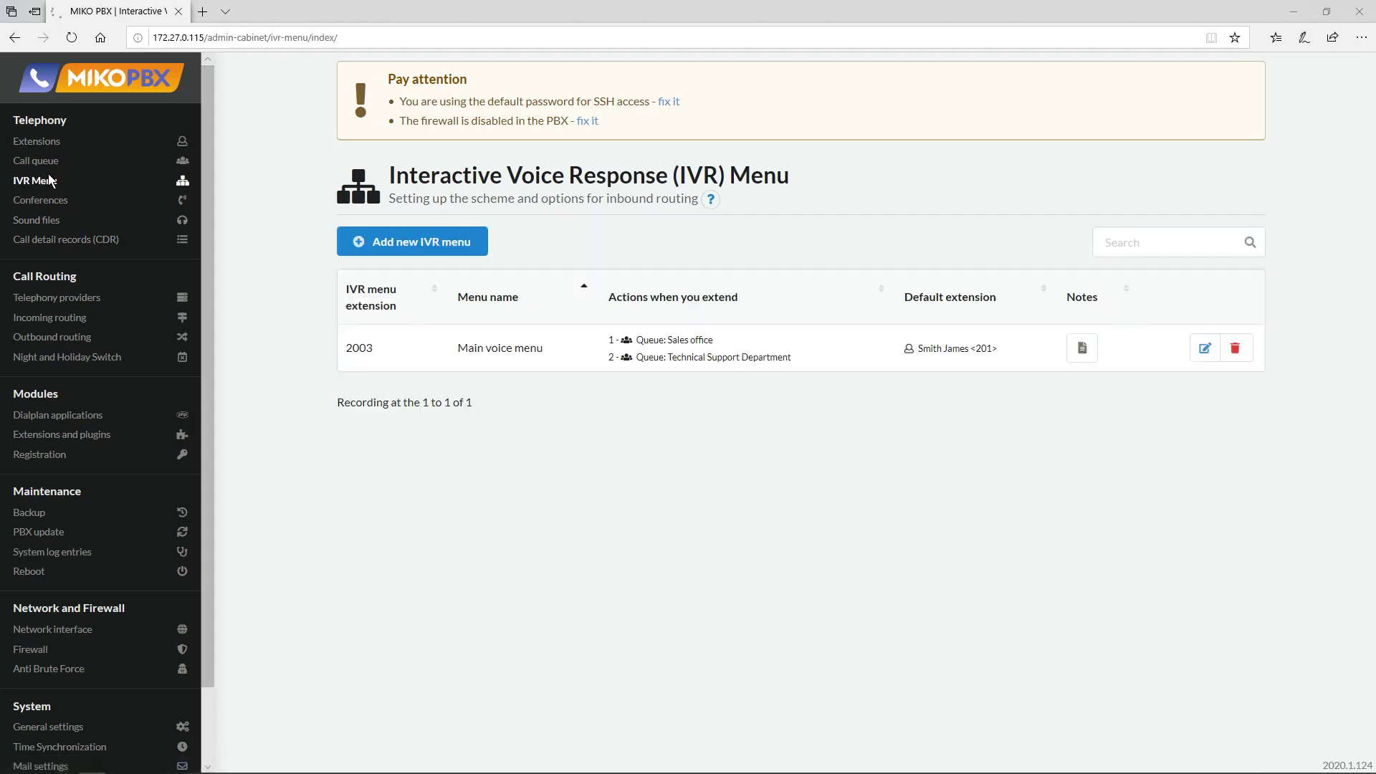
click(1245, 347)
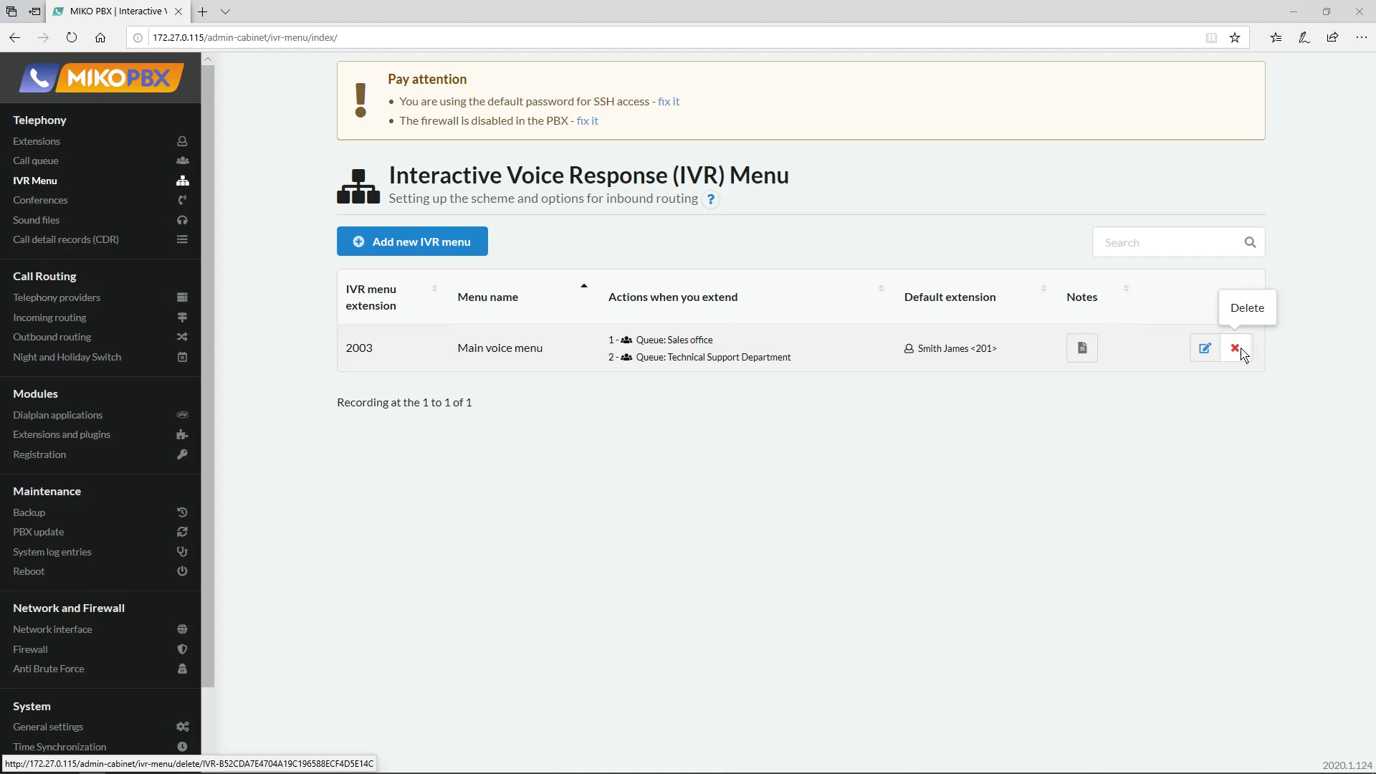
click(1237, 350)
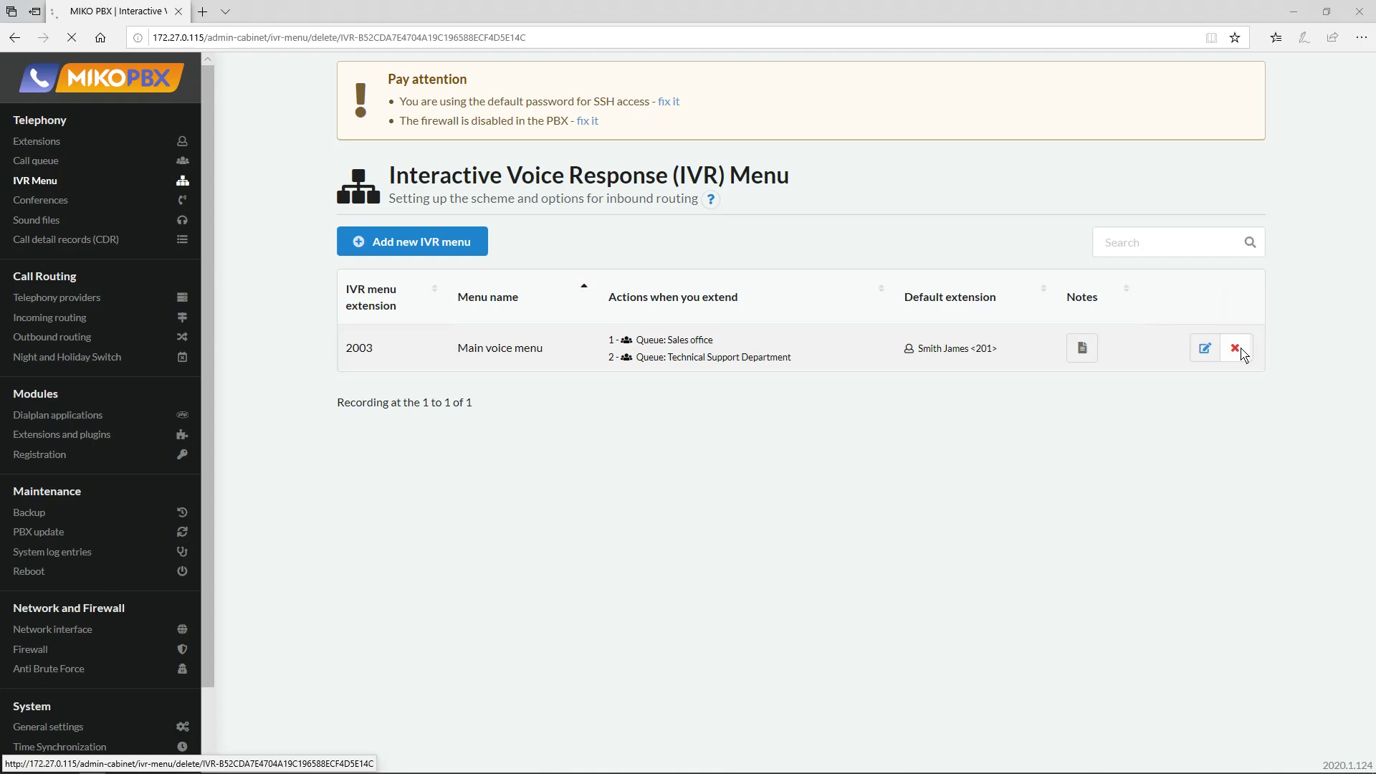
click(24, 170)
click(1239, 393)
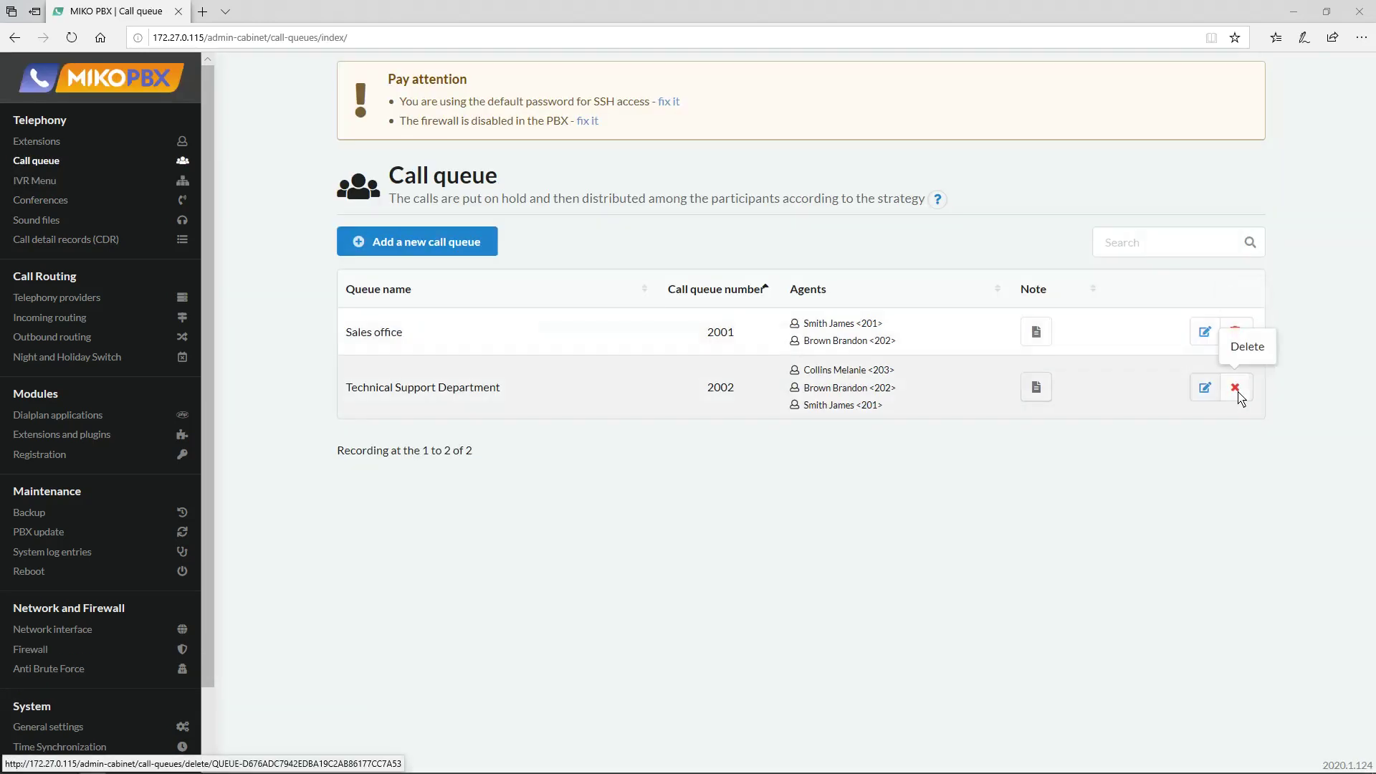
click(1237, 391)
click(1238, 333)
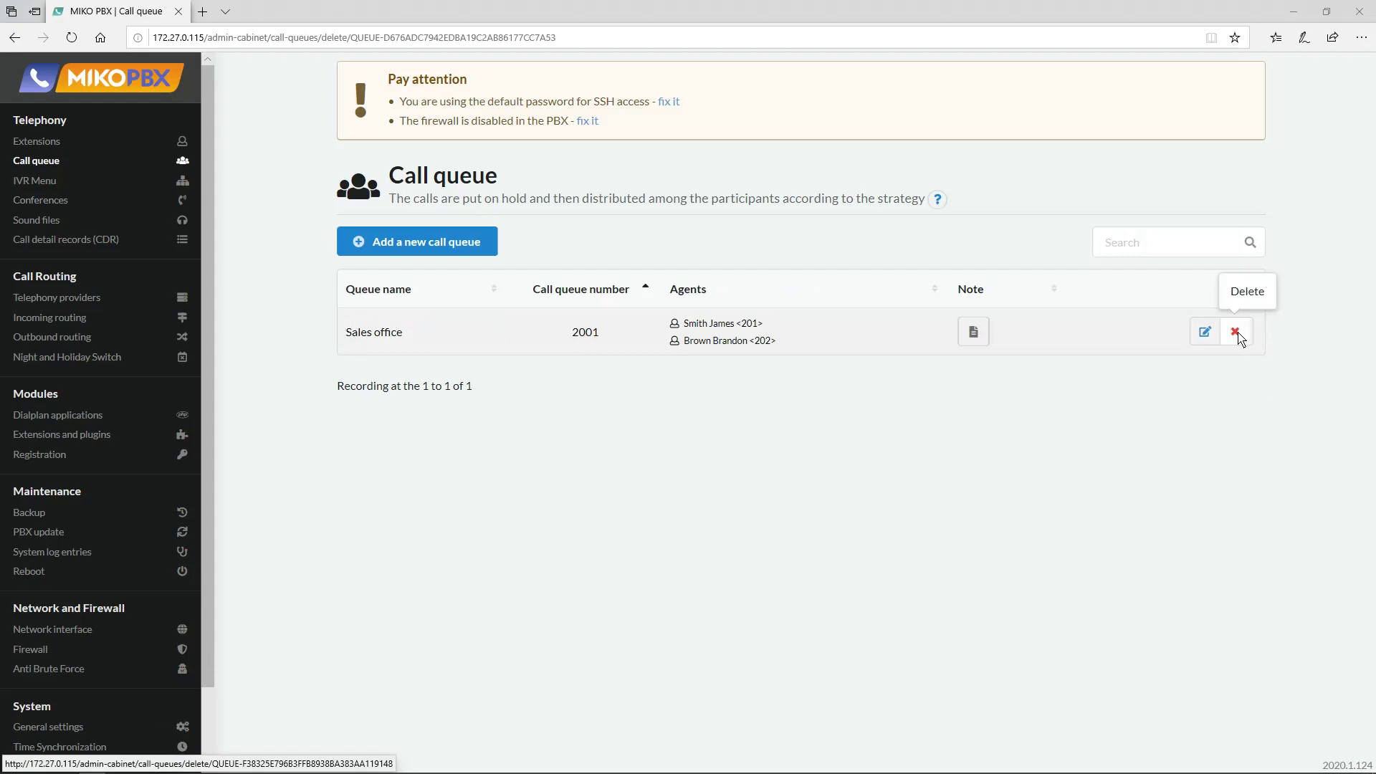
click(1239, 334)
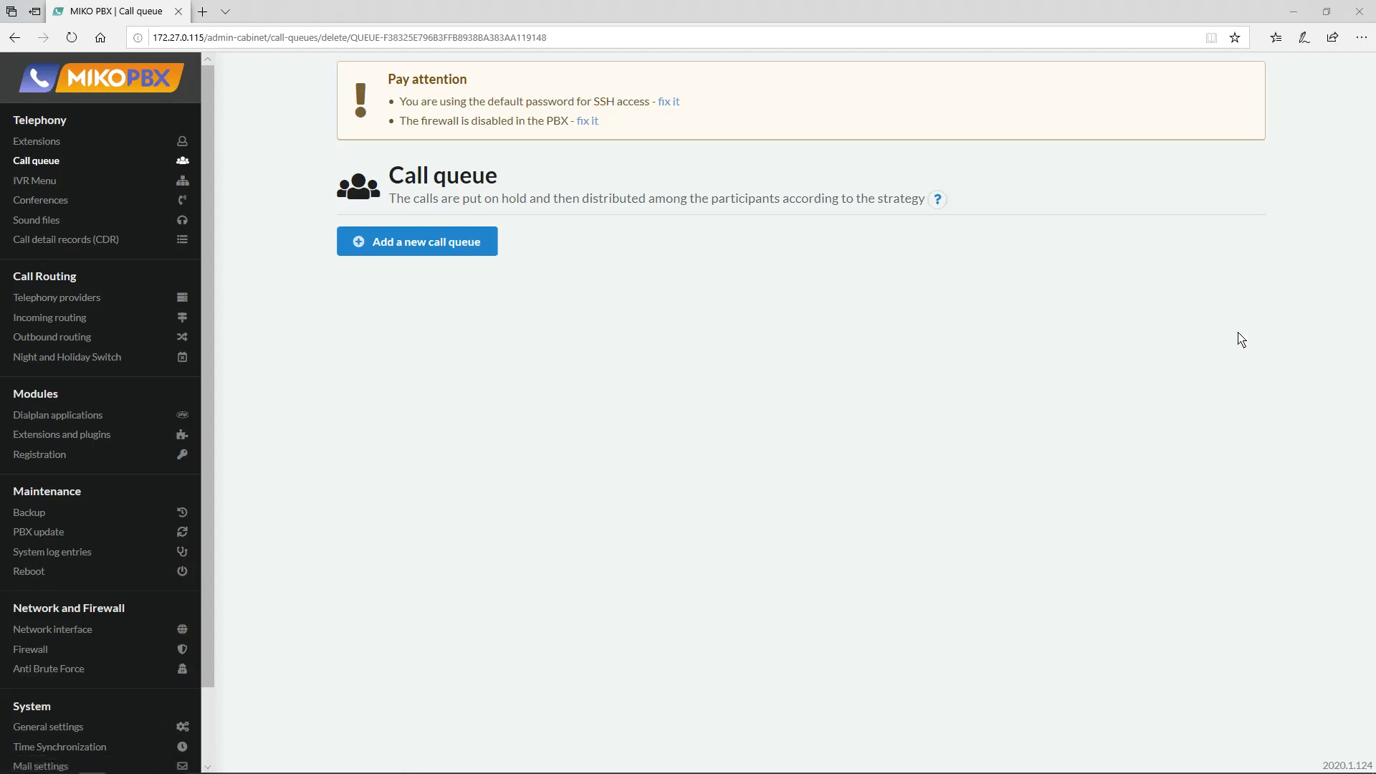
Delete extensions 201, 202, 203 and sound files Nerabocheevremya.mp3 and Privetstvie.mp3.
click(41, 149)
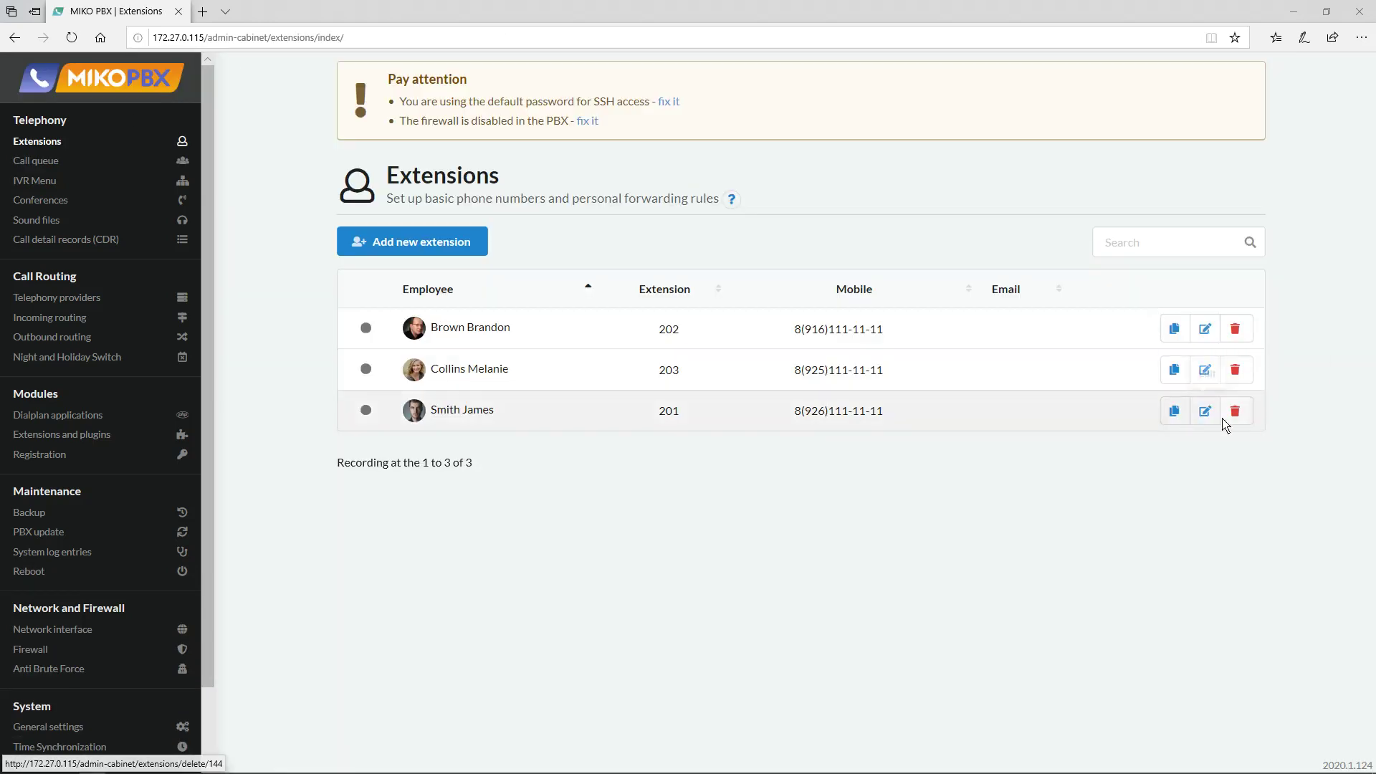
click(1239, 415)
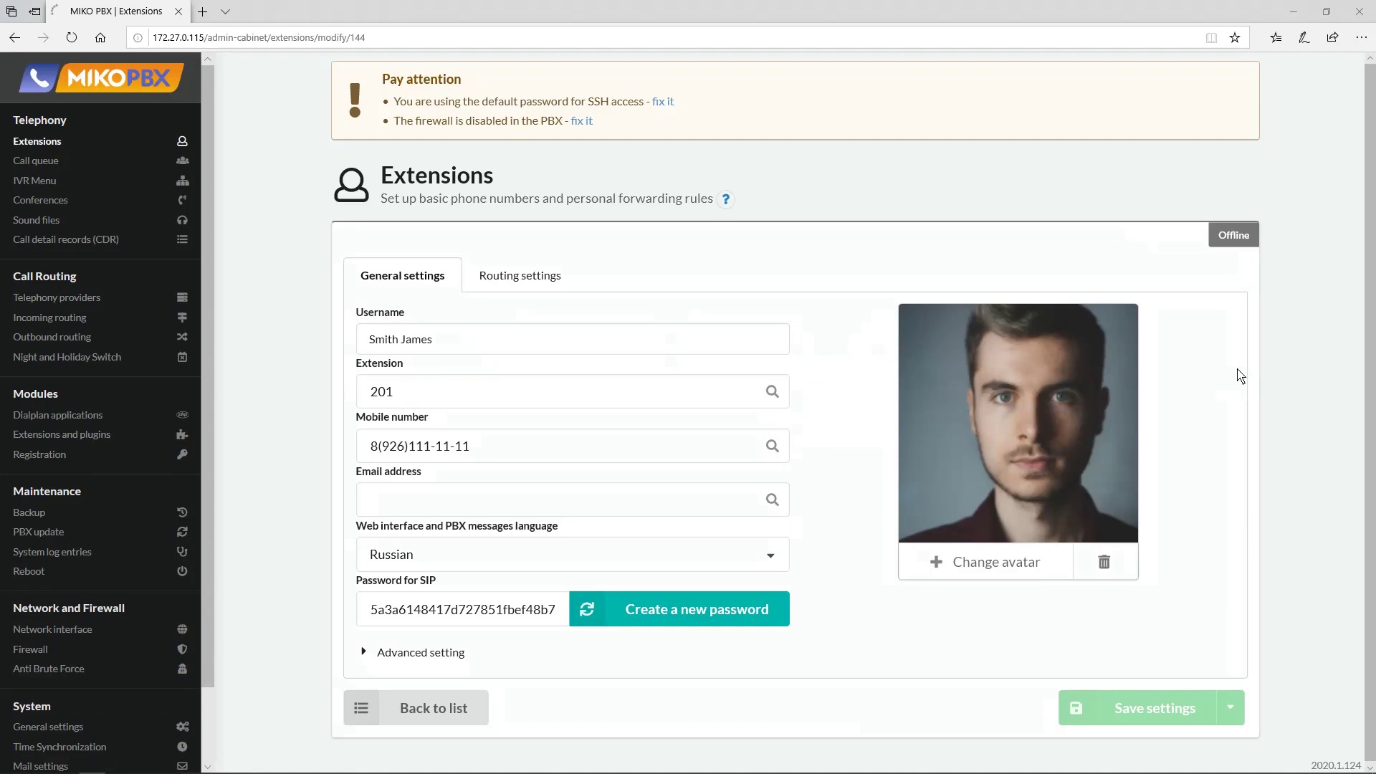
click(41, 145)
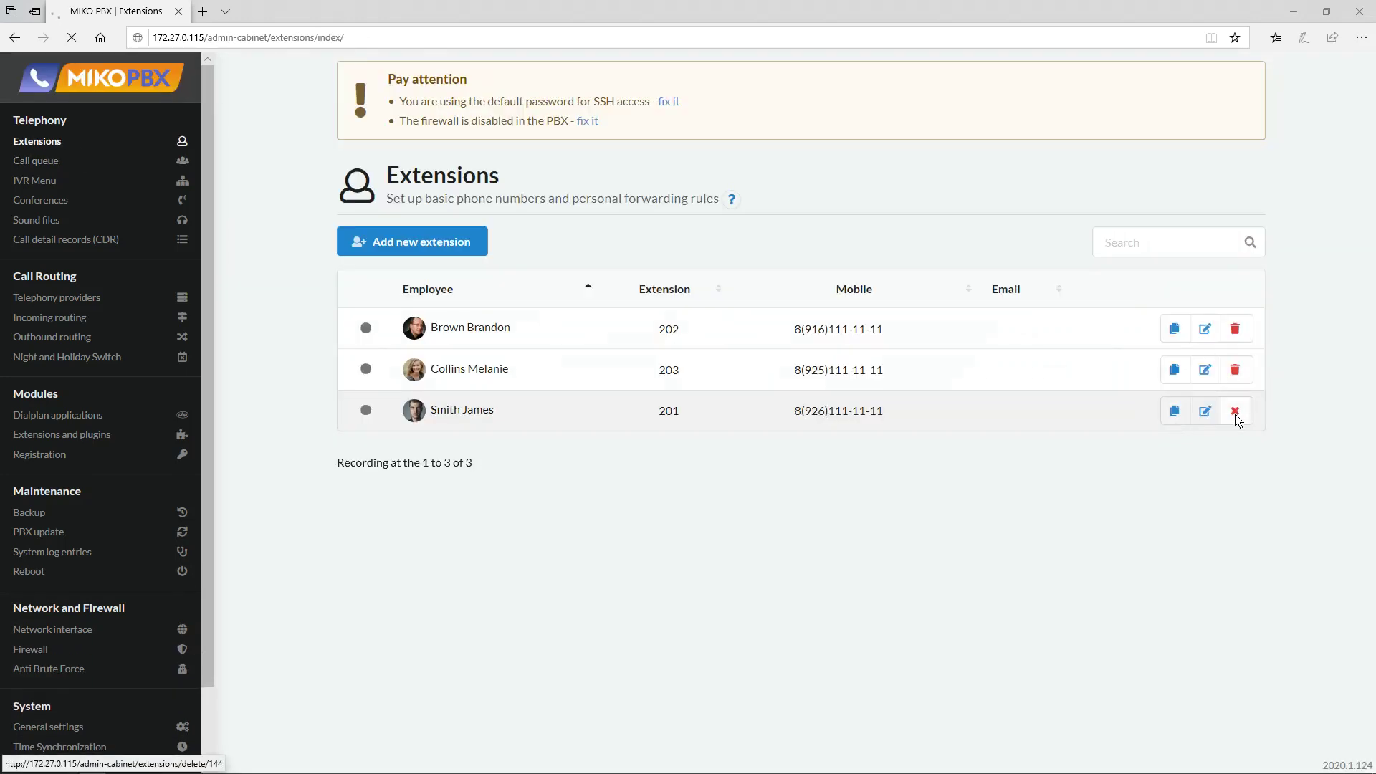
click(1237, 414)
click(1238, 371)
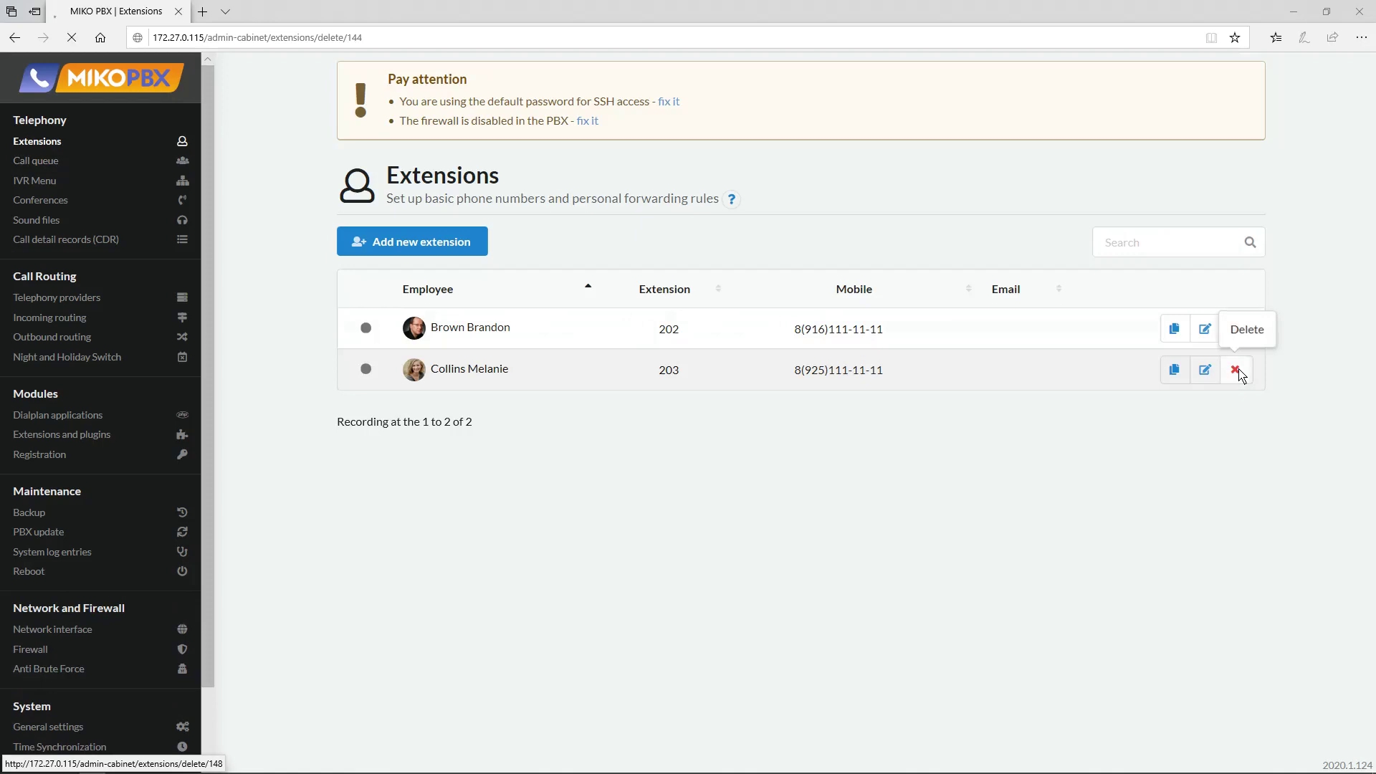
click(1237, 329)
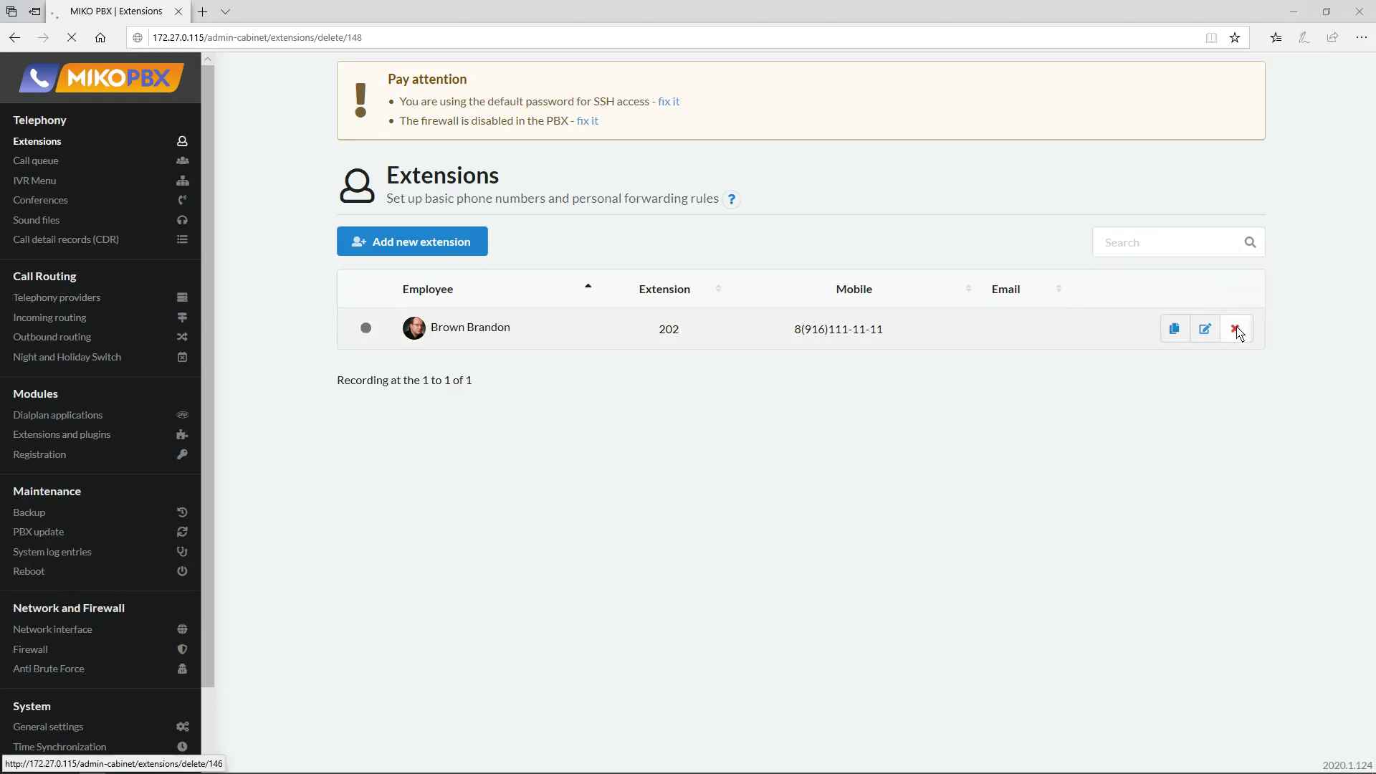
click(45, 220)
click(1245, 330)
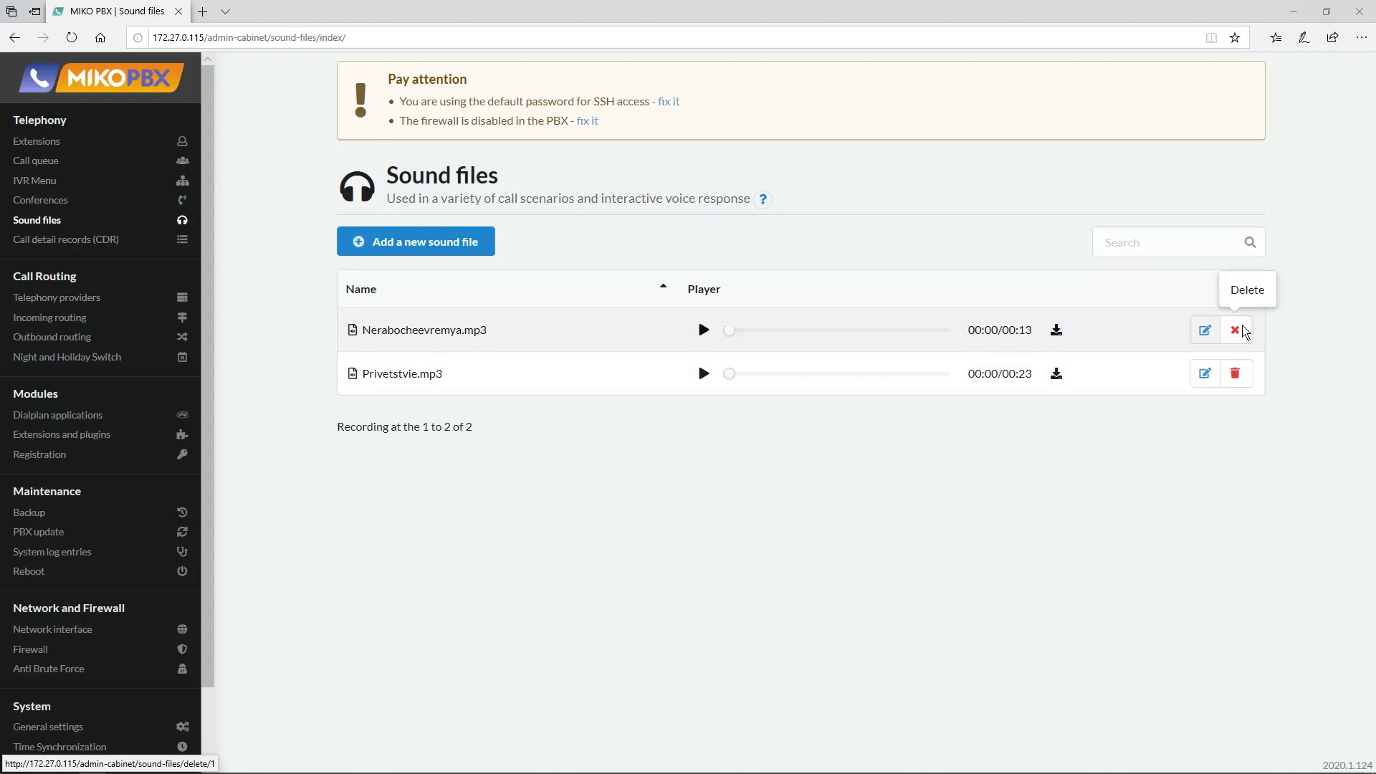
click(1245, 330)
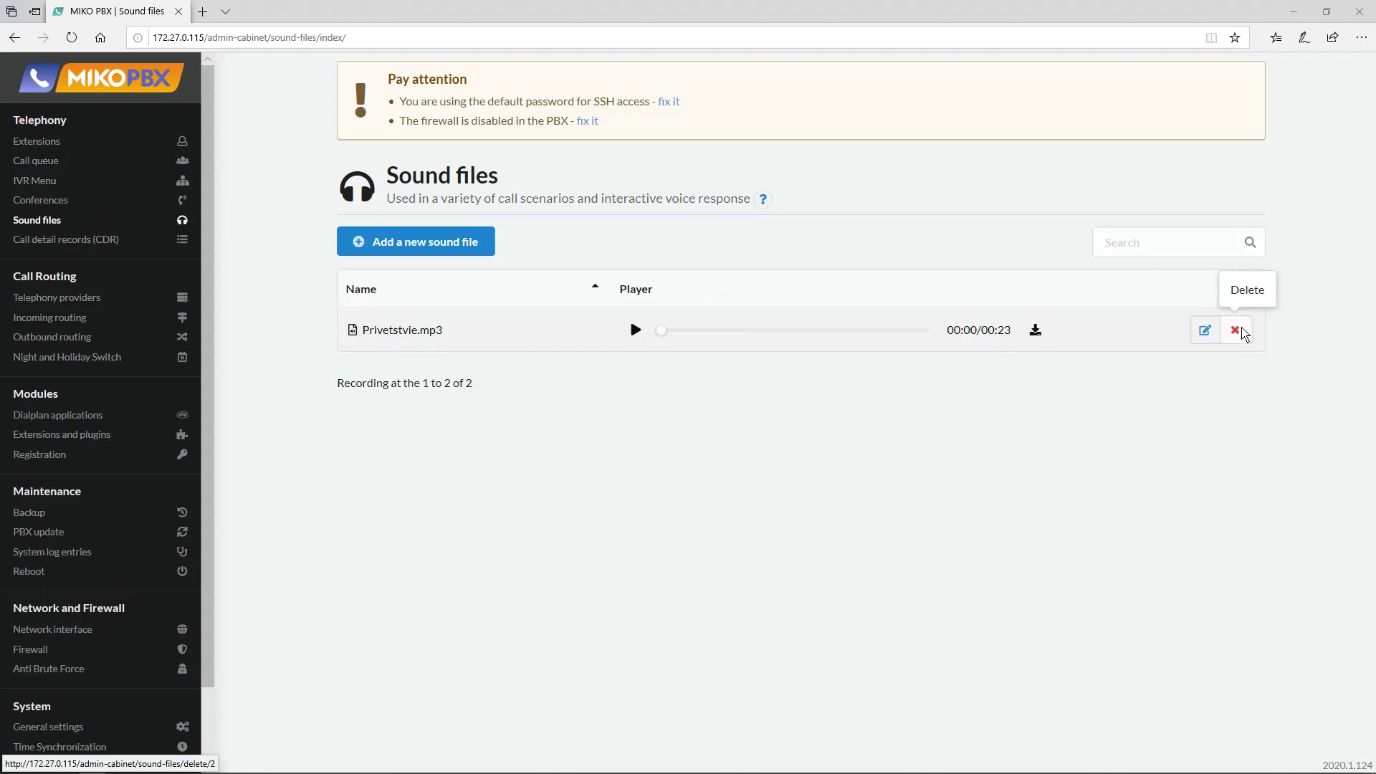
click(1243, 332)
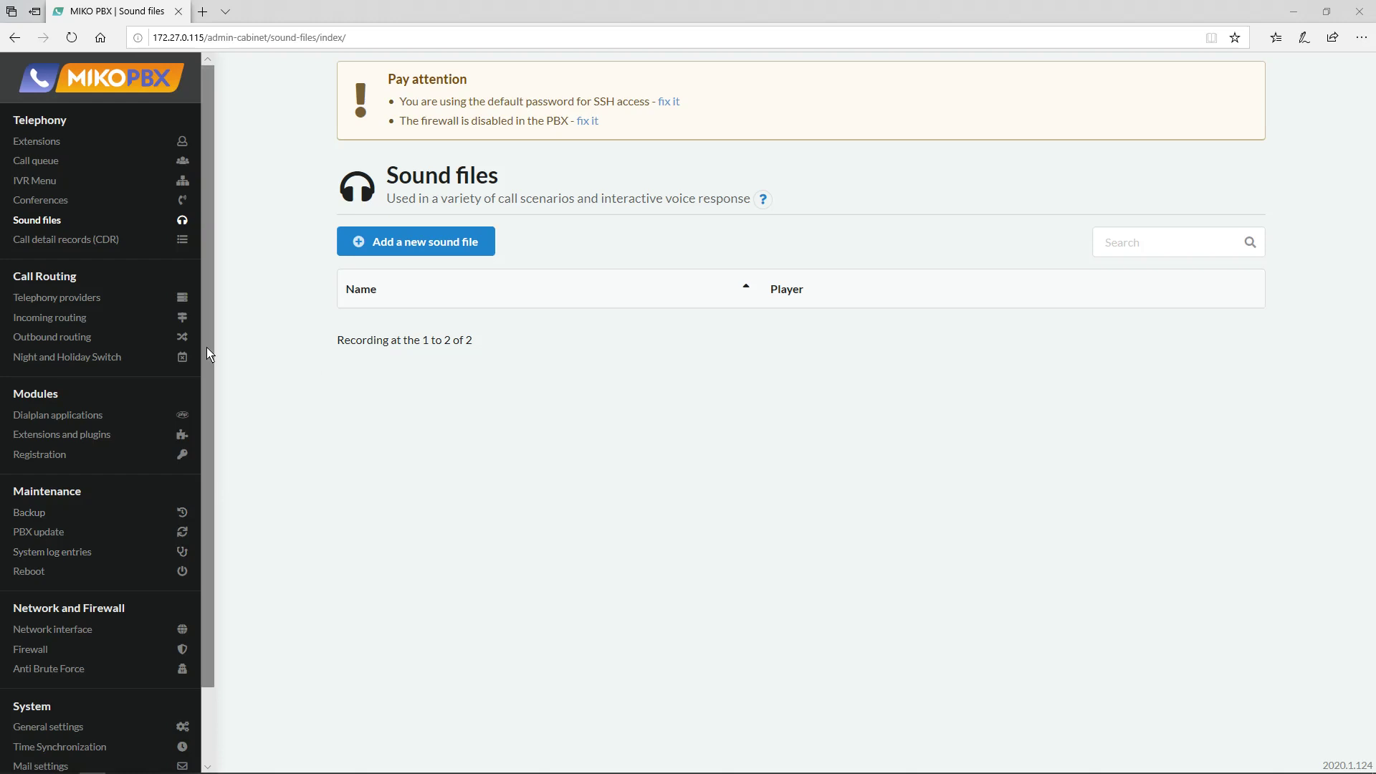
Choose Restart the PBX on the Maintenance > Reboot page.
scroll(206, 347, down, 2)
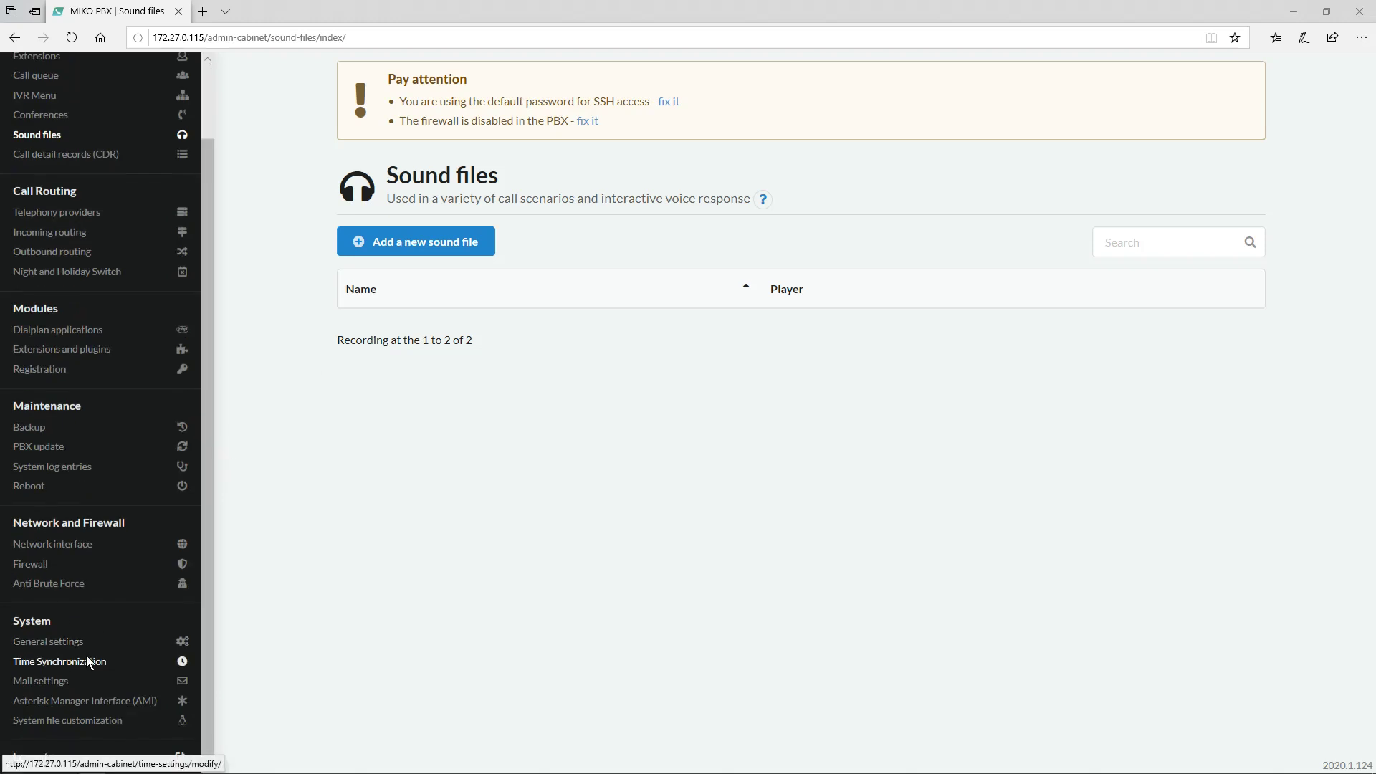
click(96, 485)
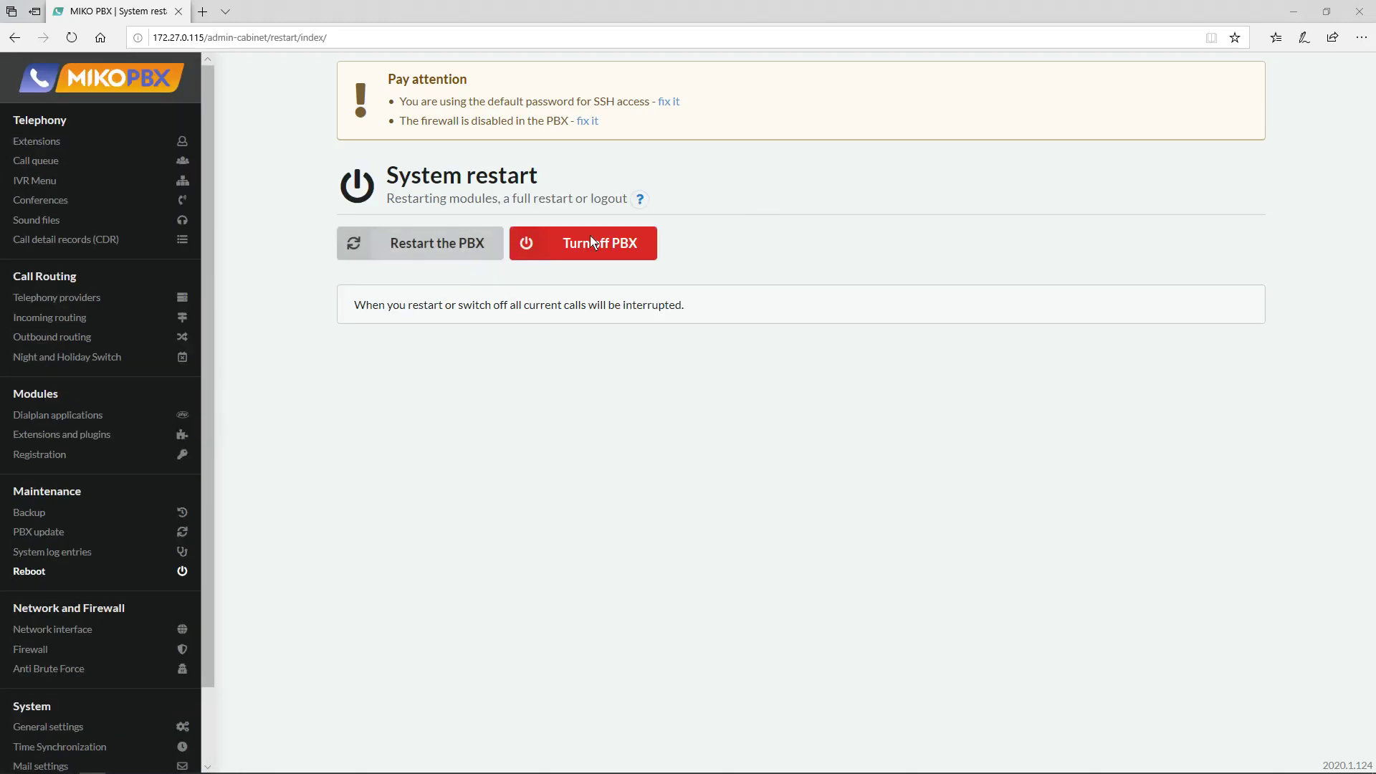
click(420, 256)
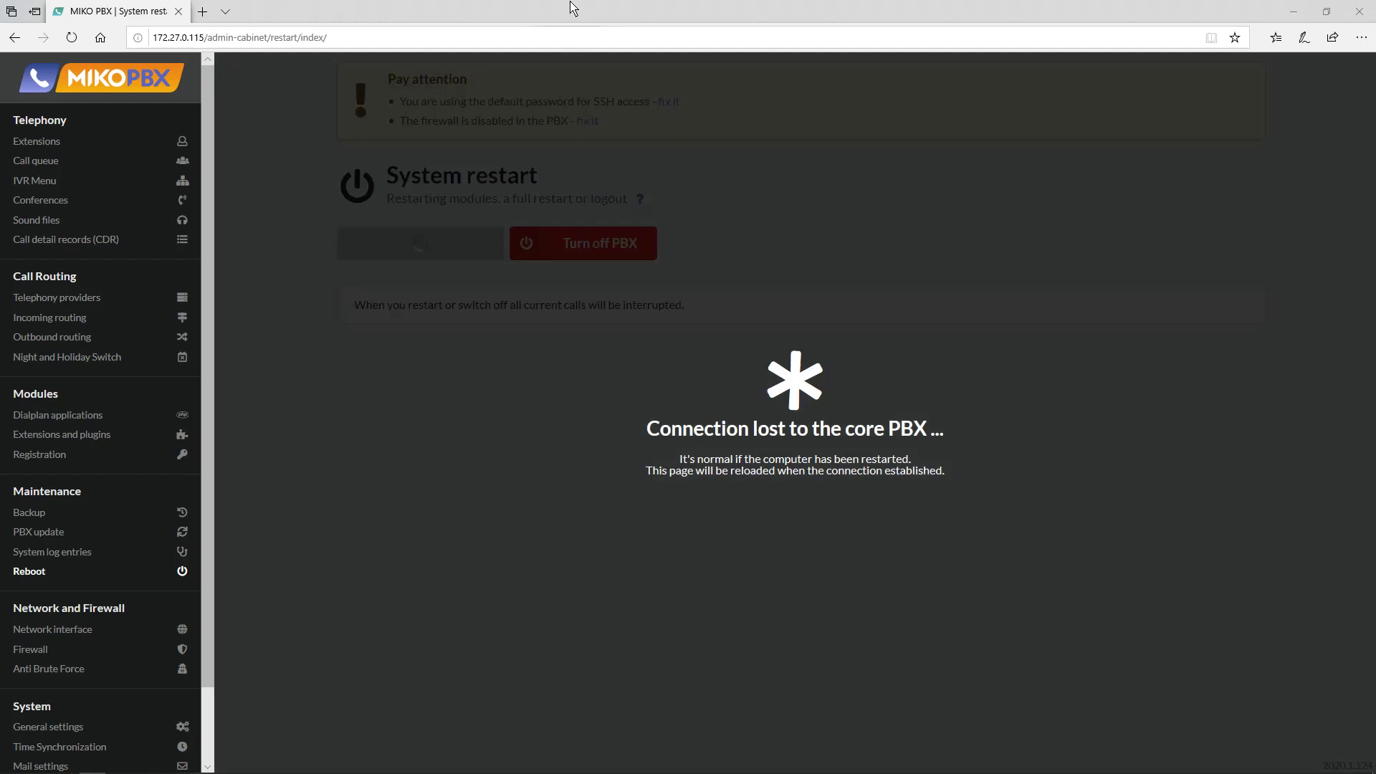
Move Edge aside to watch the MIKO_TEST console boot, then maximize it and reload the admin page.
double_click(573, 8)
drag(932, 122, 71, 109)
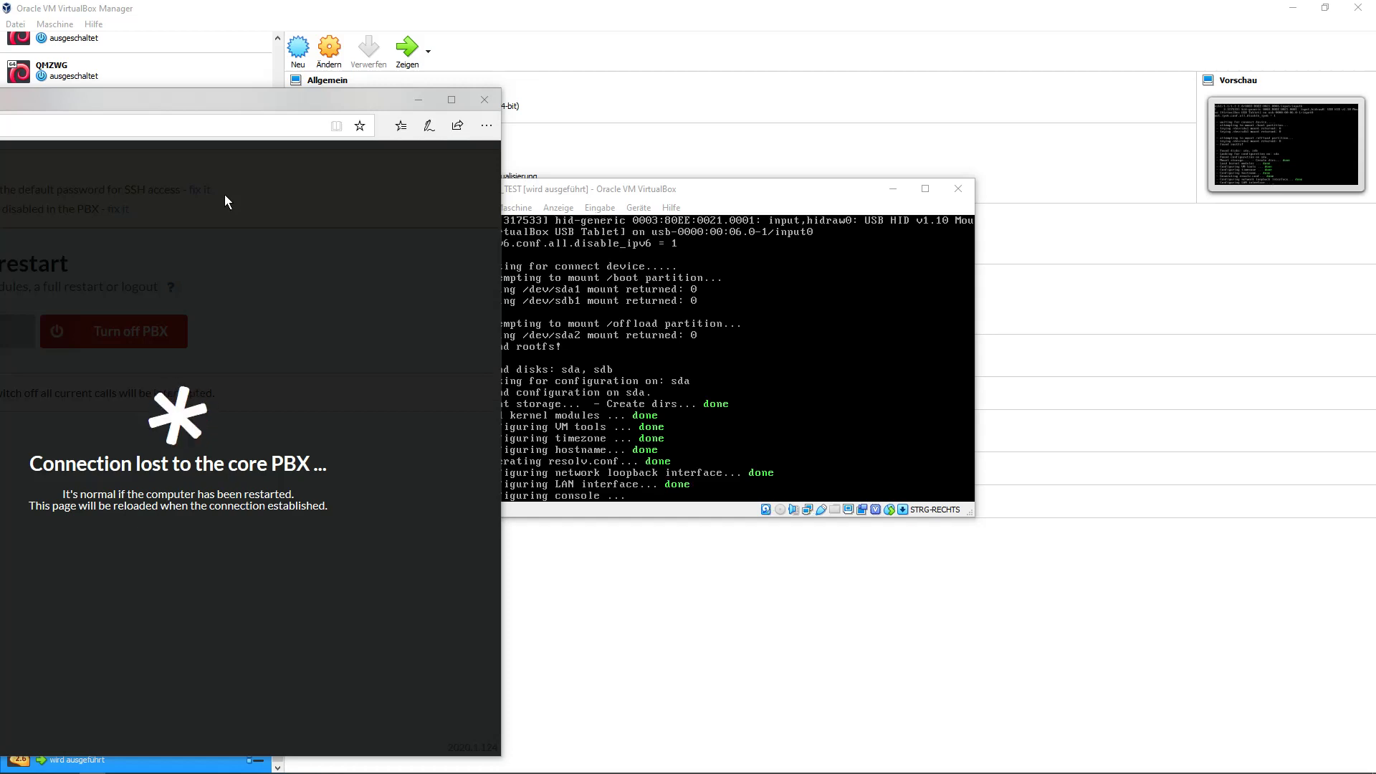
drag(282, 101, 814, 93)
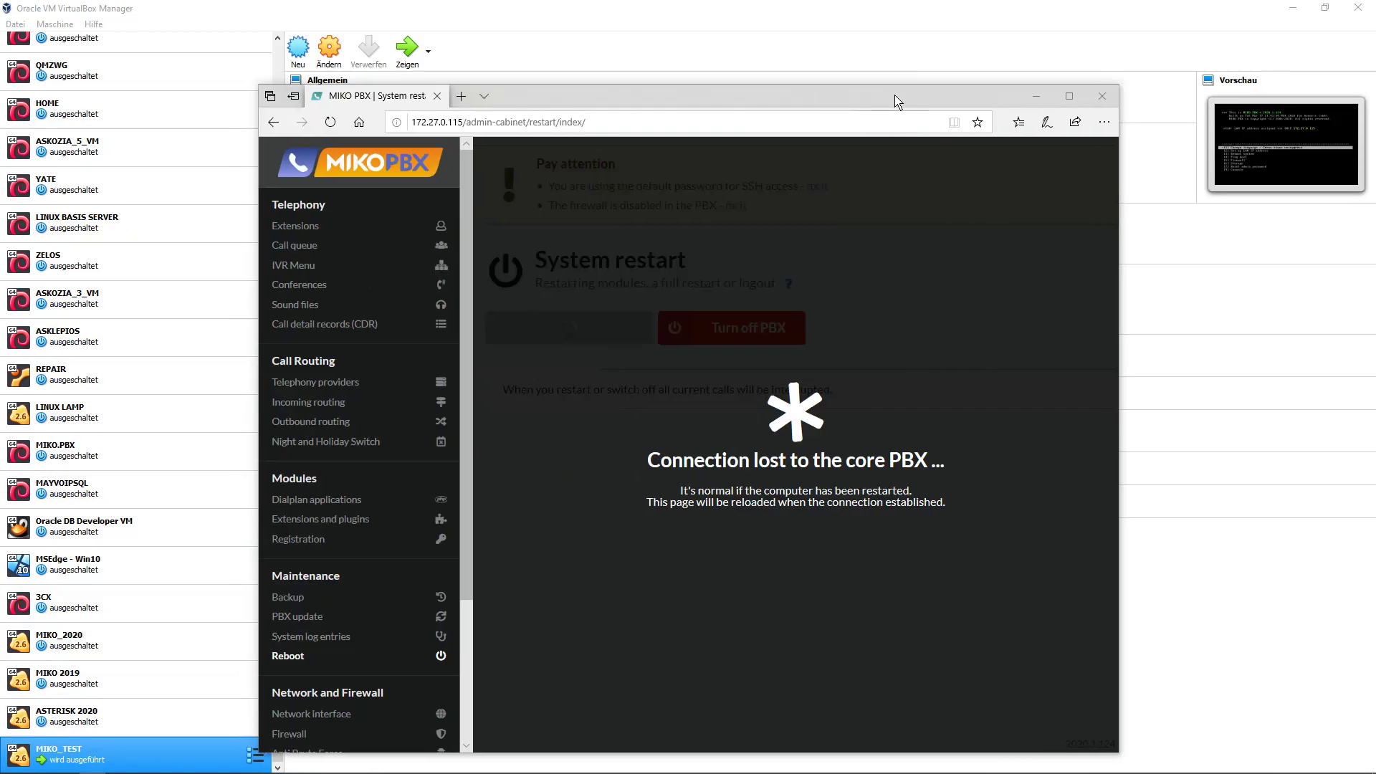
click(867, 91)
click(399, 45)
click(405, 45)
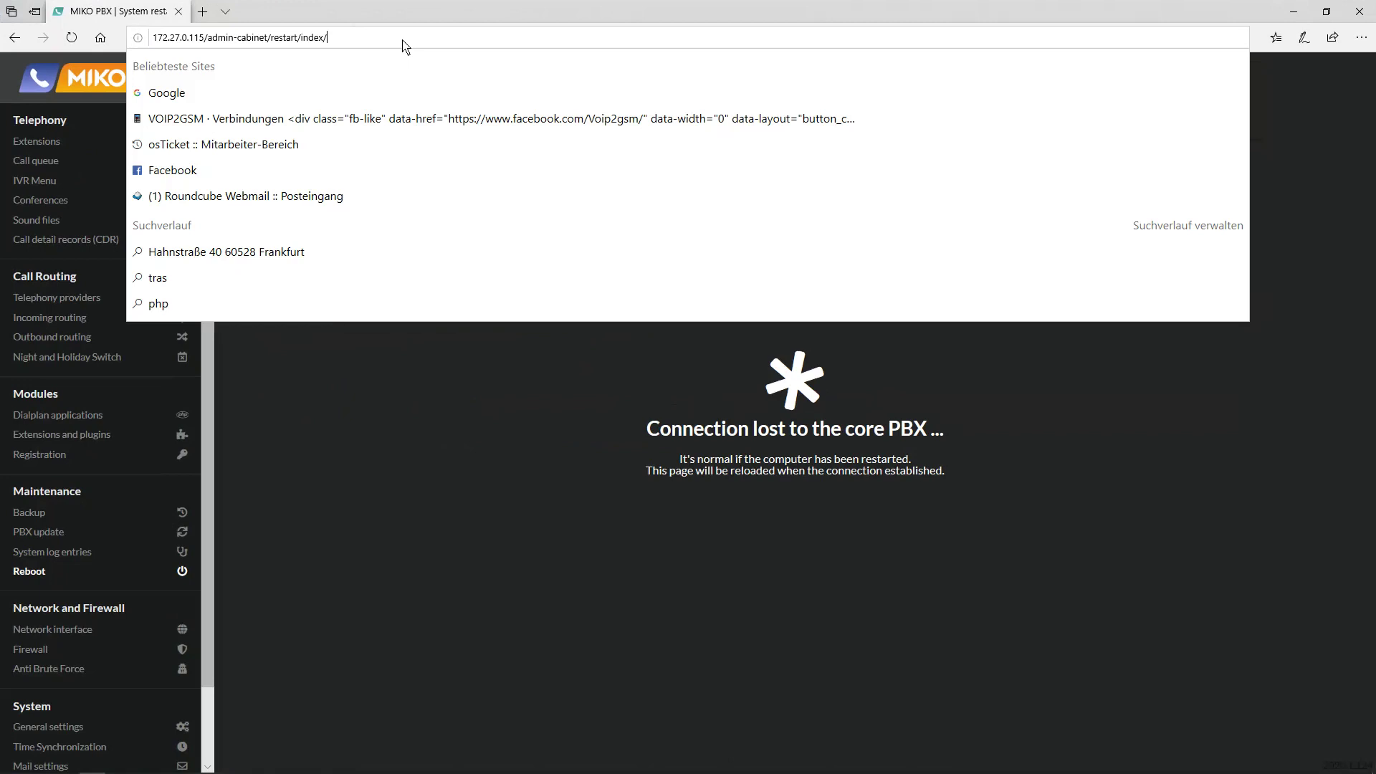
key(Return)
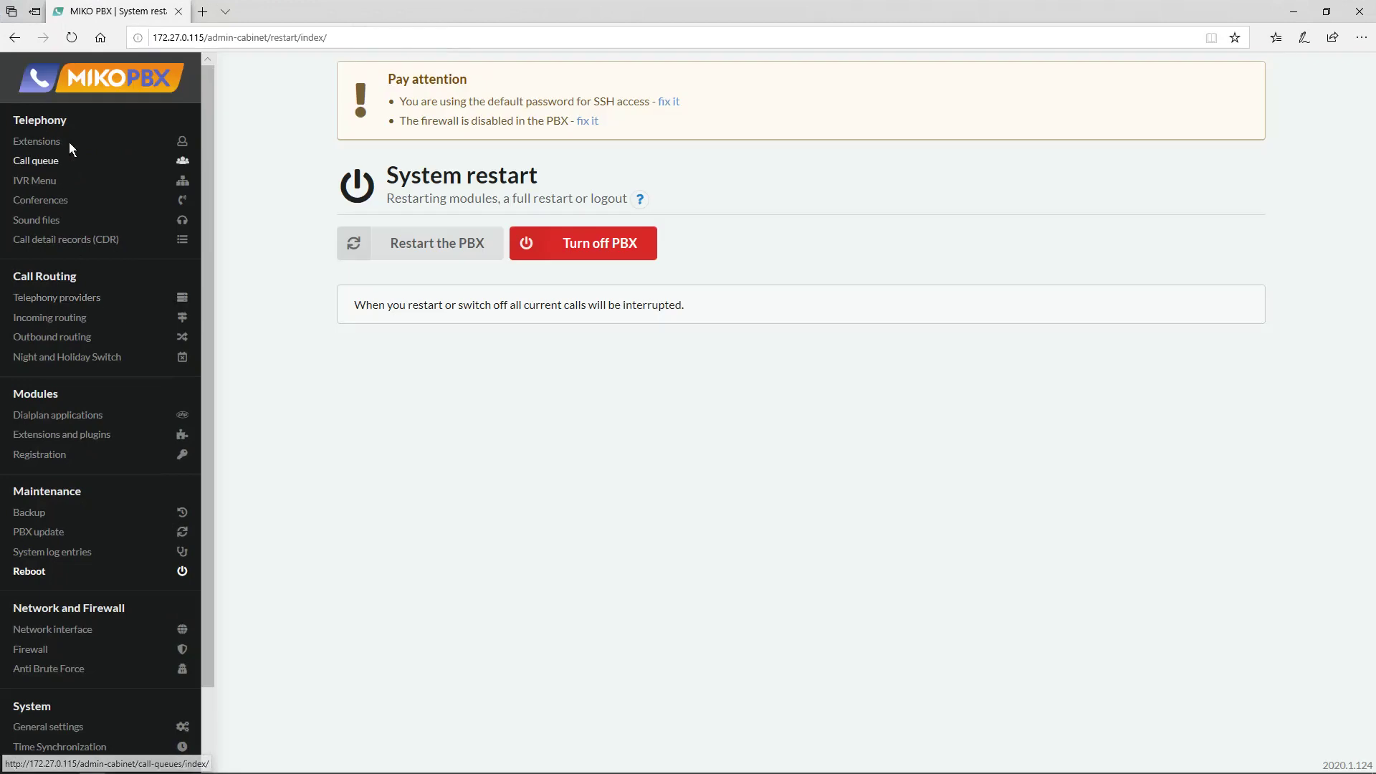
Check that the Extensions, Call queue and IVR Menu lists are all empty after the reboot.
click(45, 141)
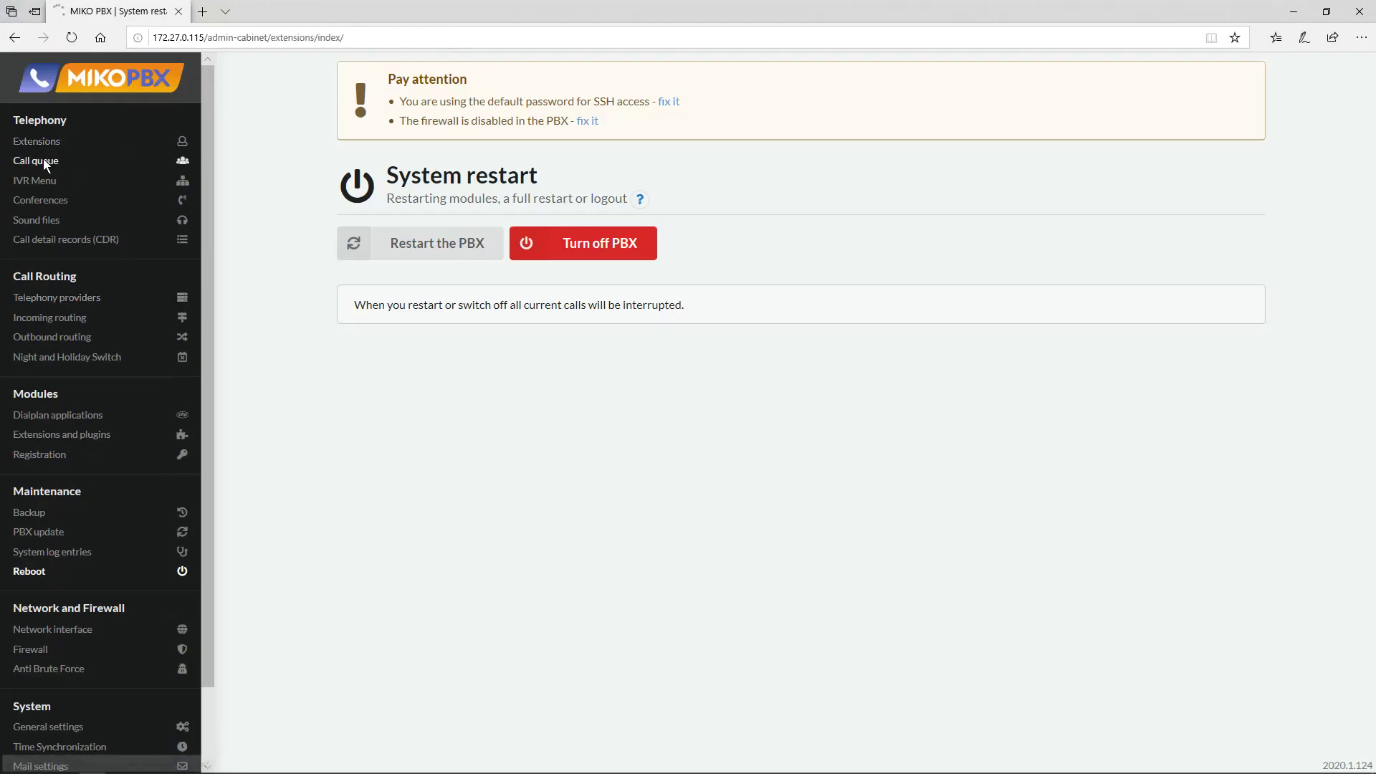
click(43, 159)
click(49, 180)
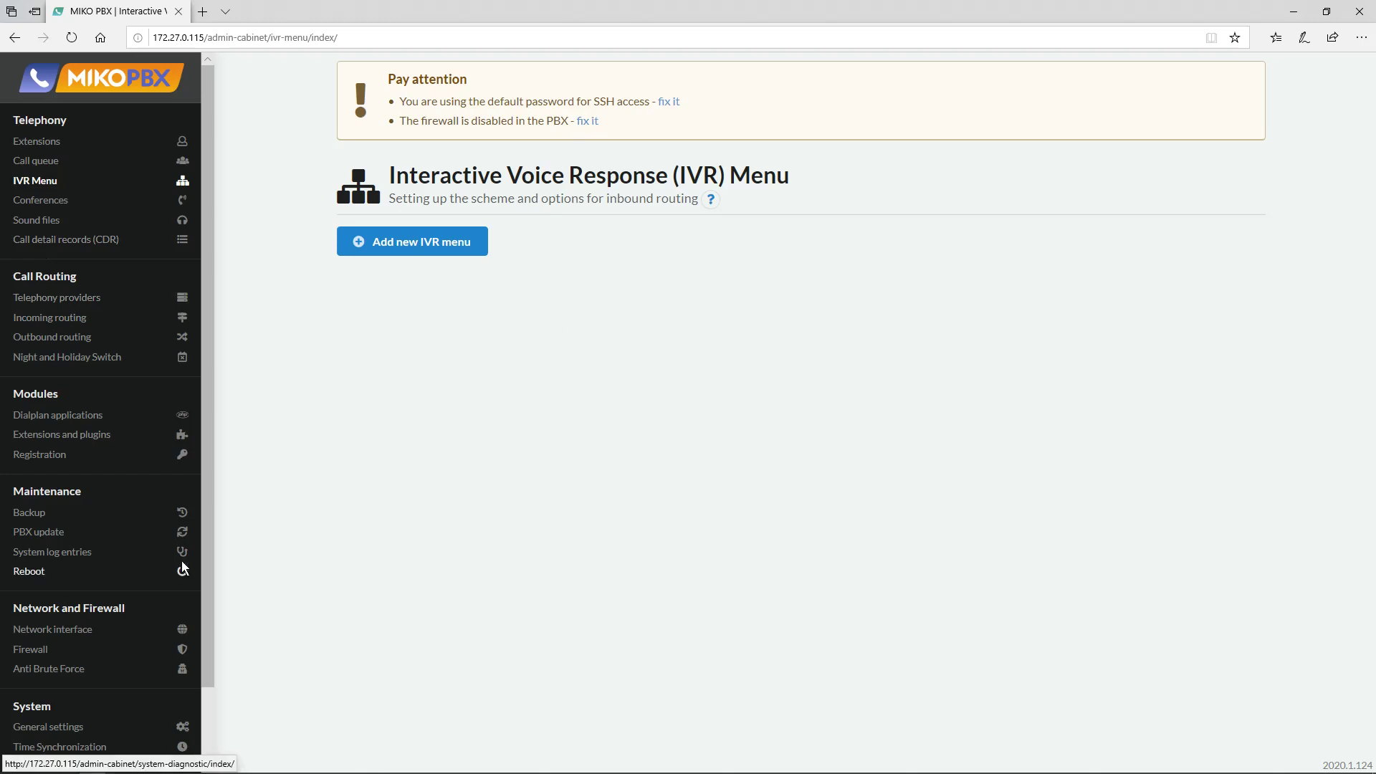
scroll(207, 564, down, 3)
scroll(211, 401, up, 3)
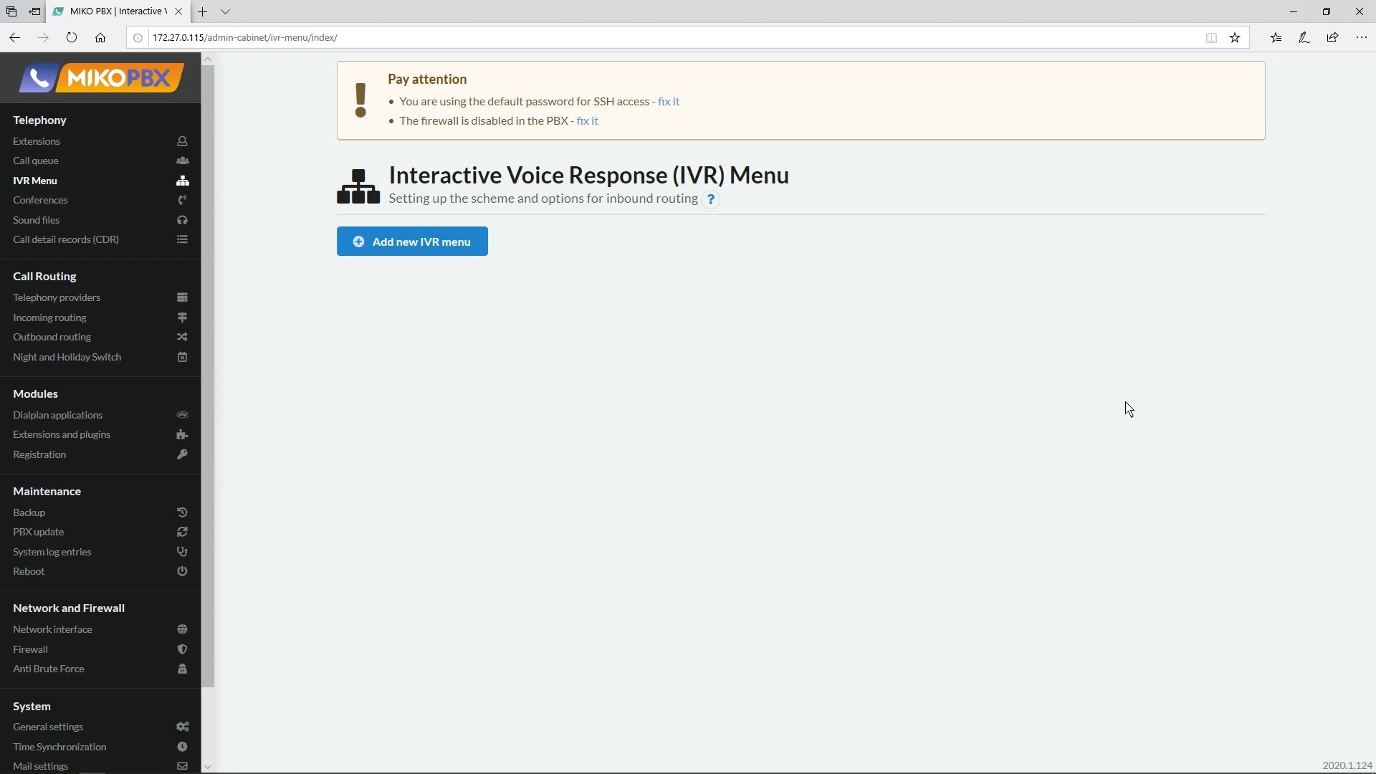
mouse_move(1157, 772)
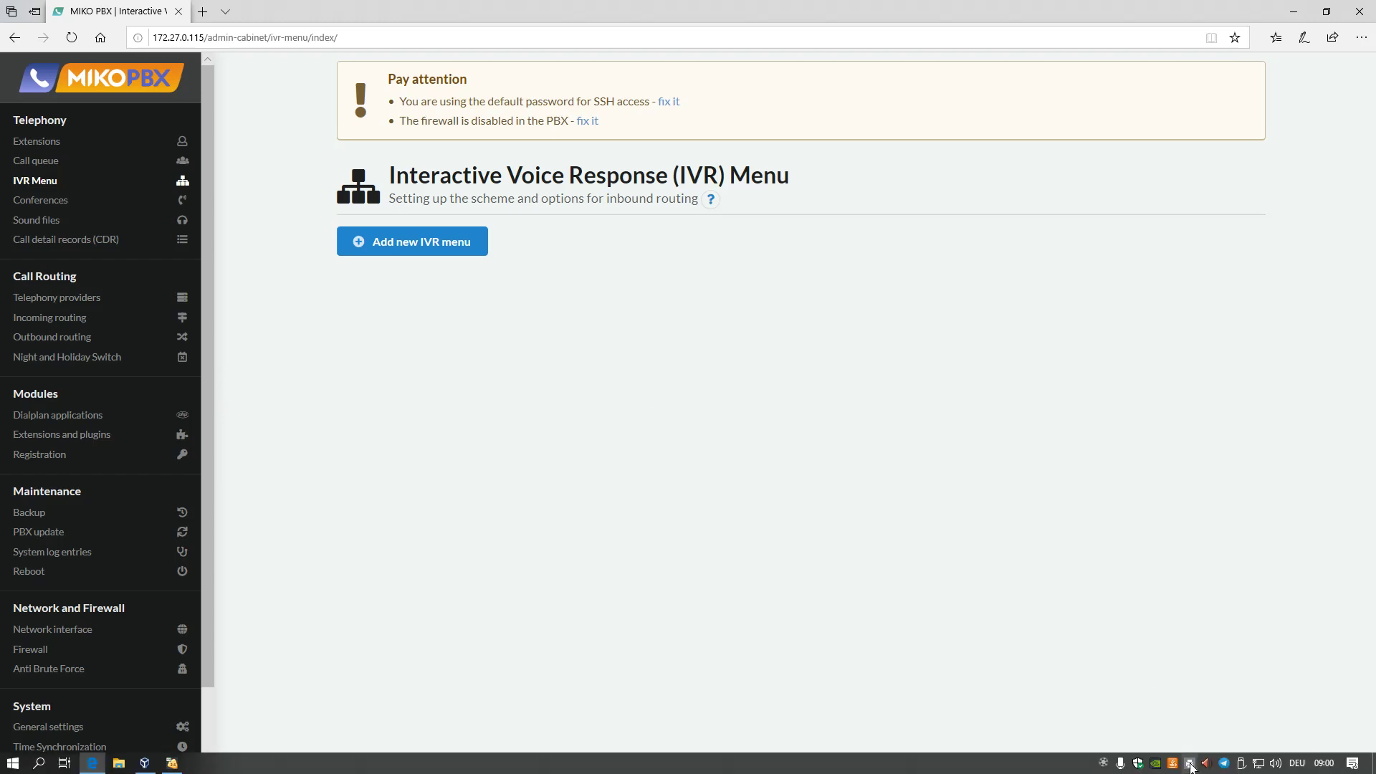
click(1161, 765)
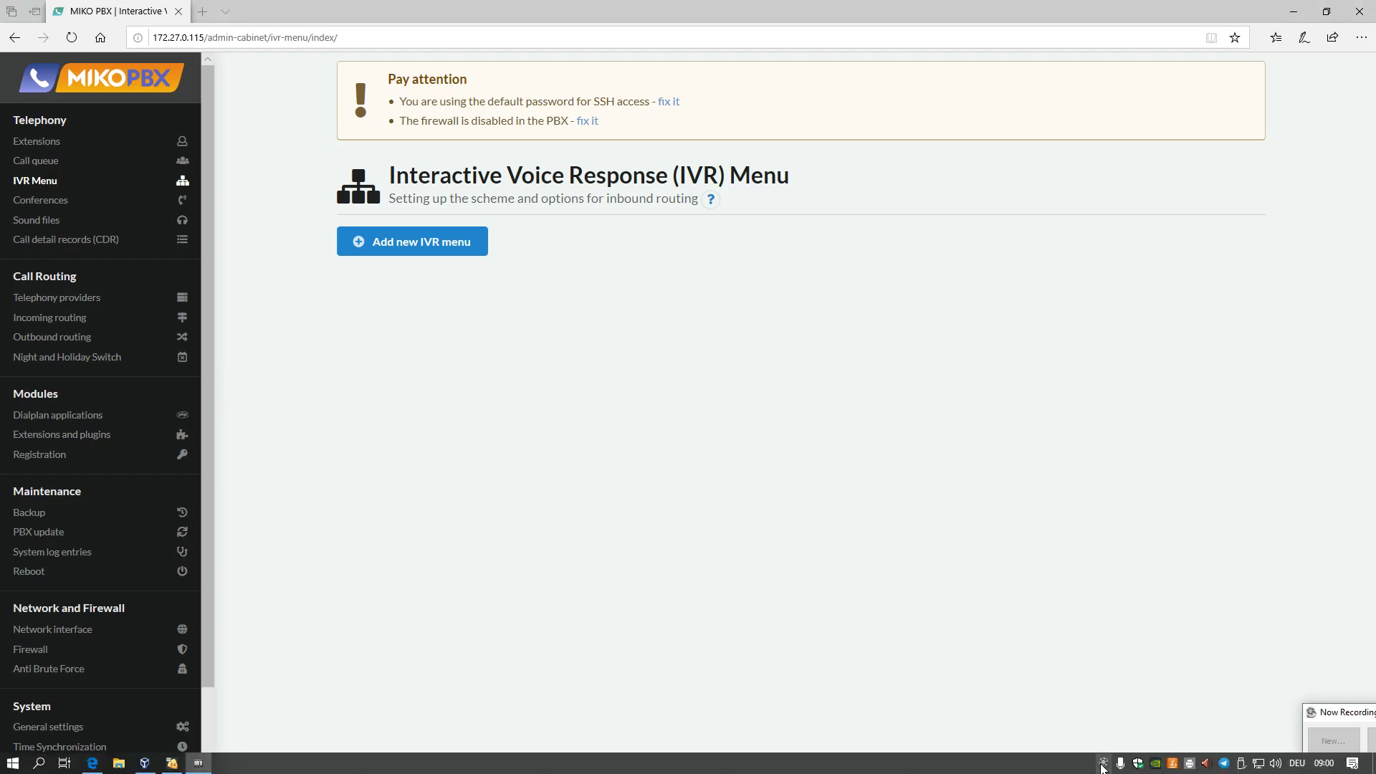